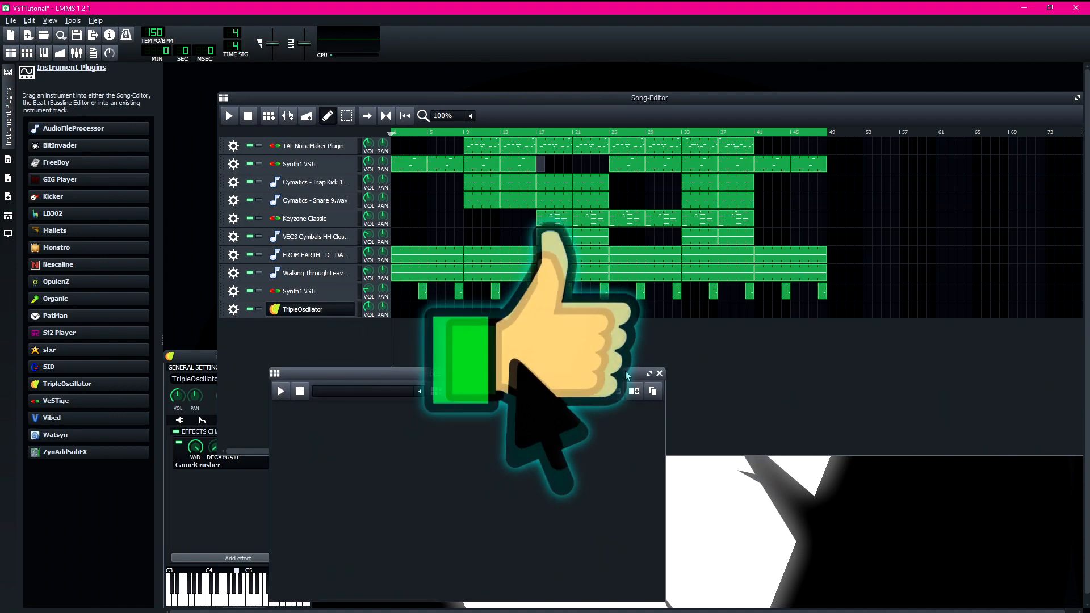
- Close the empty Beat+Bassline Editor window over the song arrangement
left_click(687, 365)
left_click(452, 463)
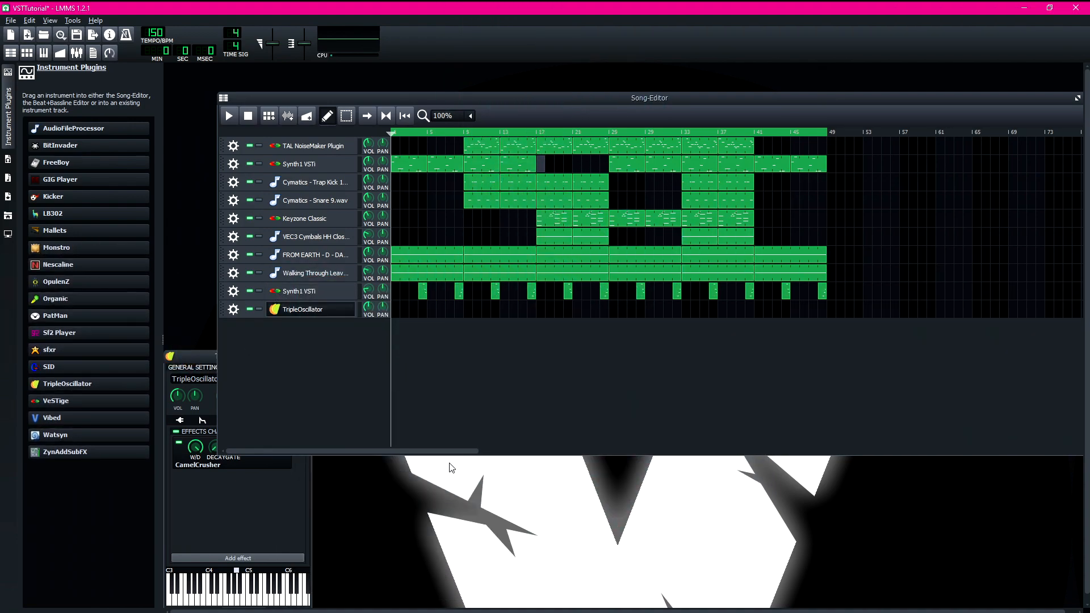
- Step the song position through bar 9, bar 17 and past the end of the arrangement, and return it to the start
left_click(463, 134)
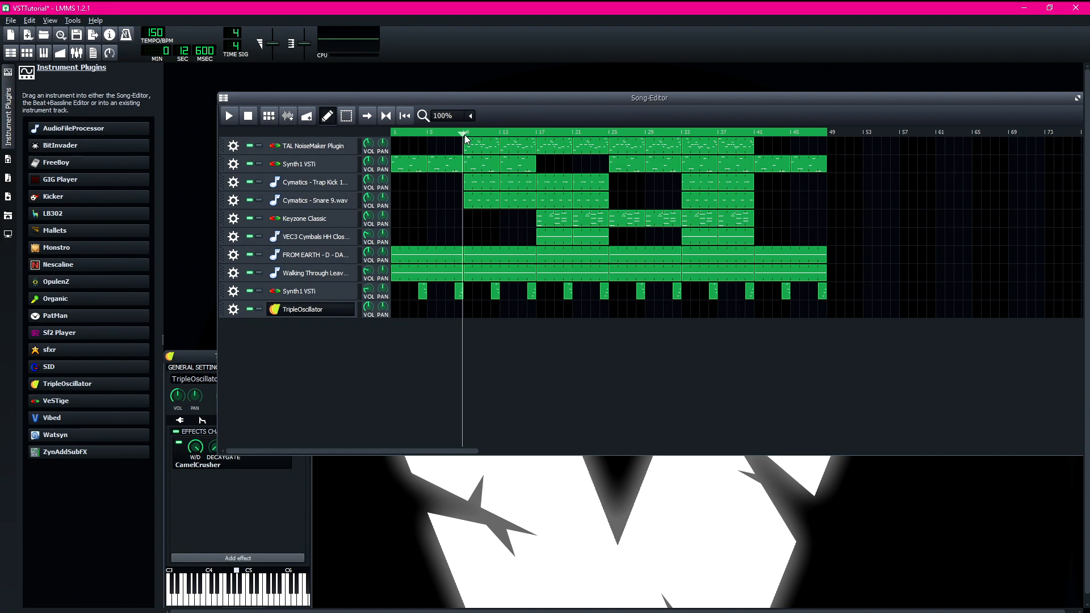
left_click(533, 134)
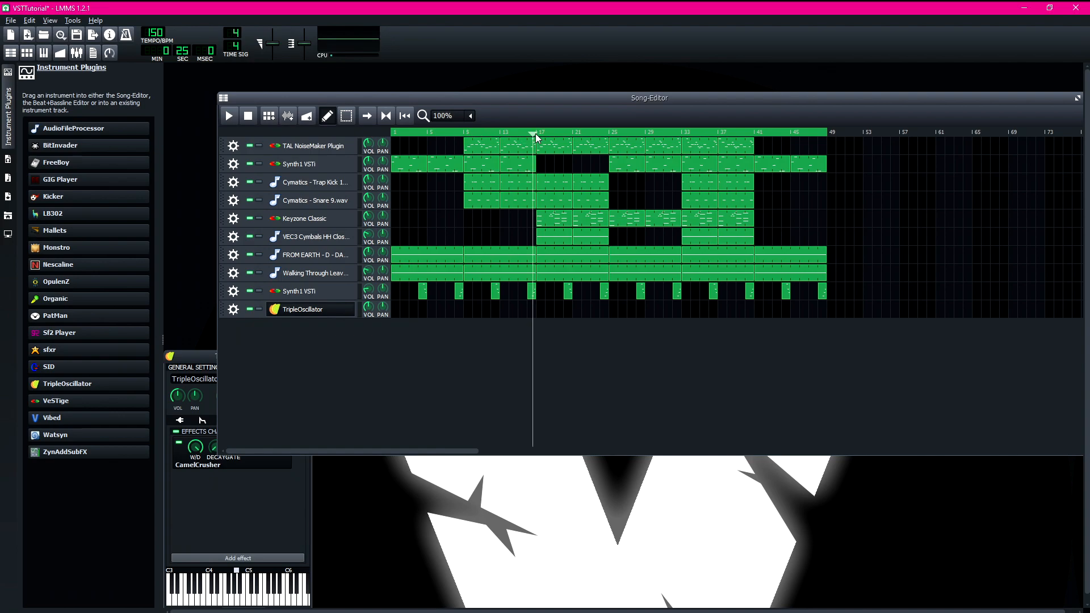
mouse_move(535, 138)
left_mouse_down()
mouse_move(419, 136)
mouse_move(763, 135)
mouse_move(907, 118)
left_mouse_up()
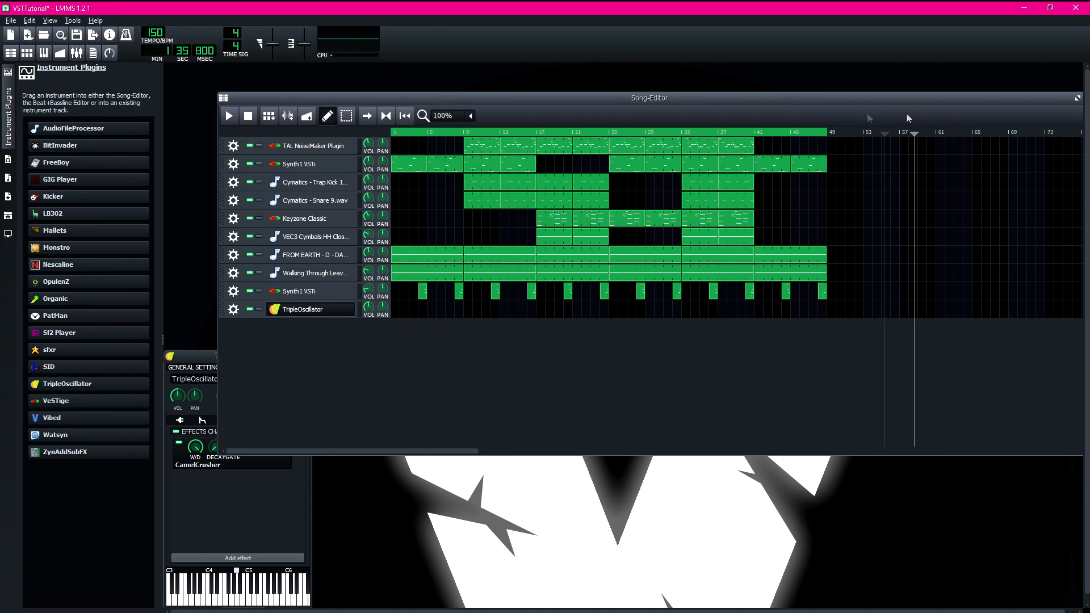
left_click(248, 115)
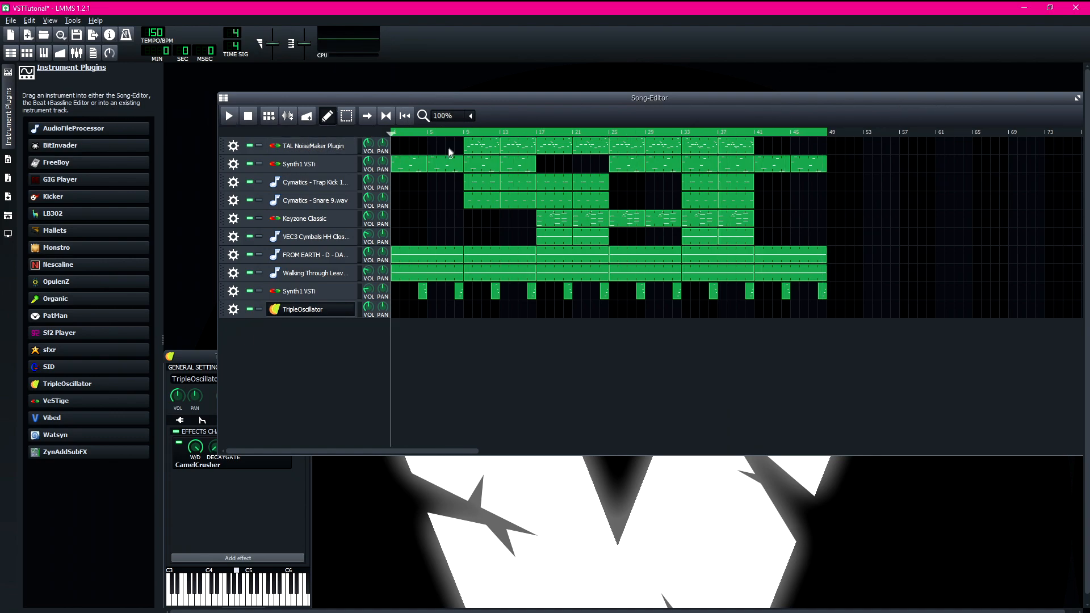
- Listen to the song from just before bar 17 and return the song position to that point
mouse_move(536, 135)
left_mouse_down()
mouse_move(517, 134)
mouse_move(606, 135)
mouse_move(535, 132)
left_mouse_up()
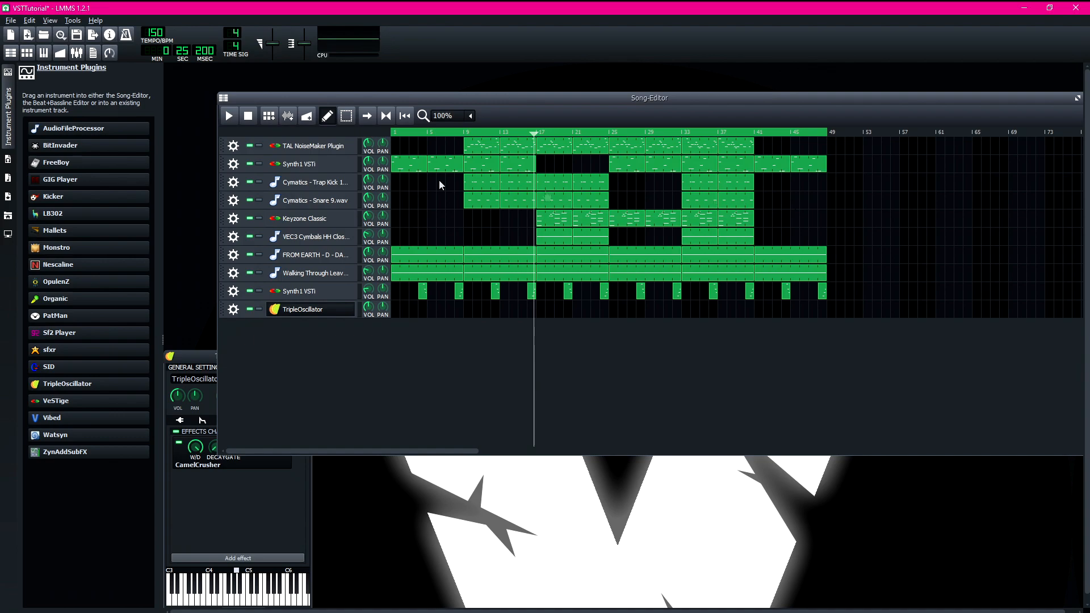
key("space")
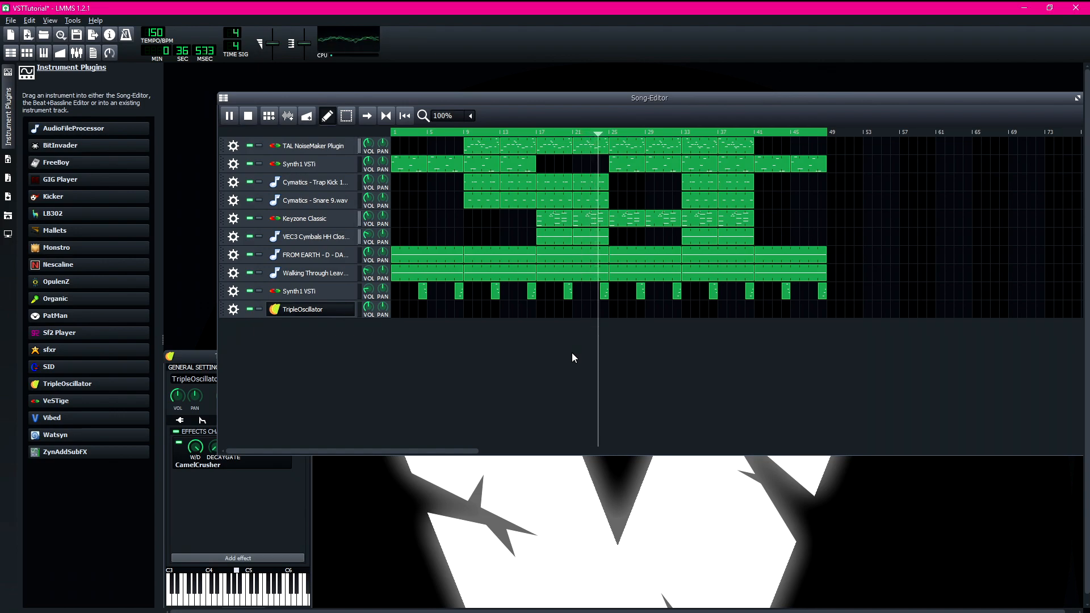
key("space")
left_click(534, 133)
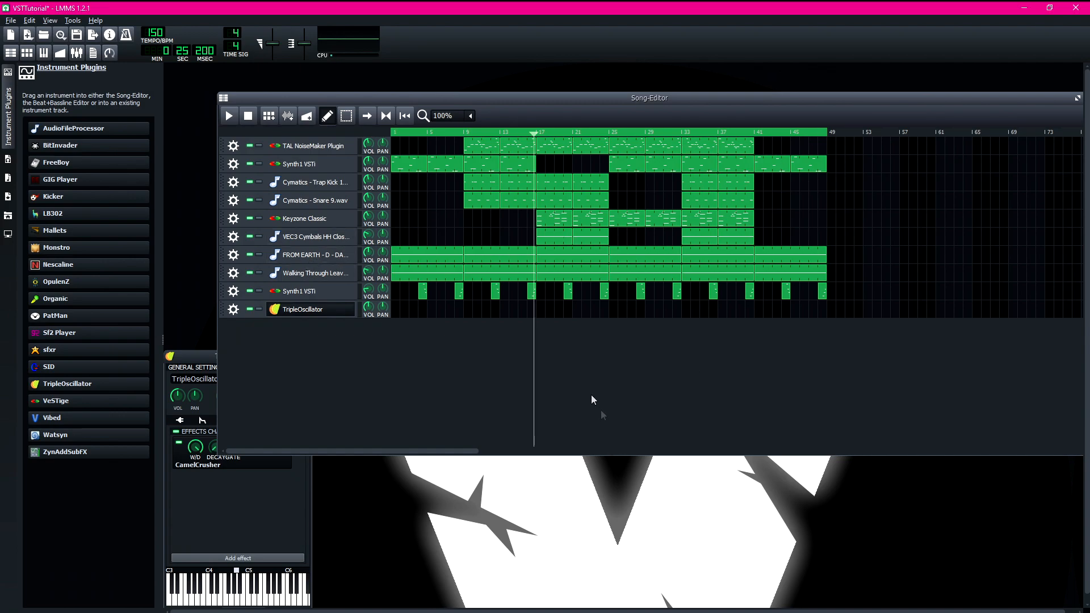
left_click(340, 310)
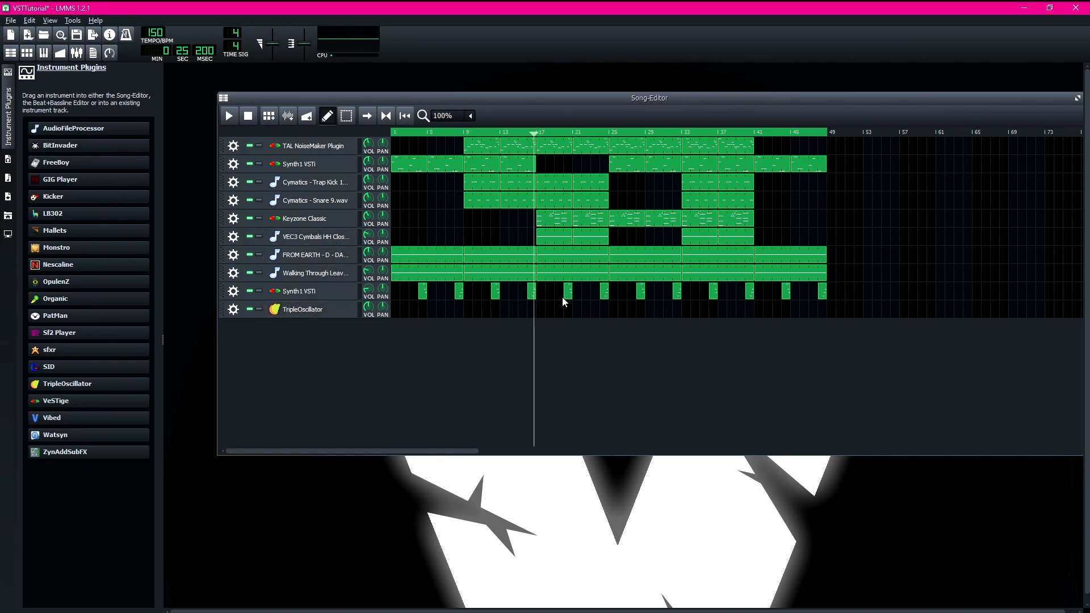
left_click(293, 311)
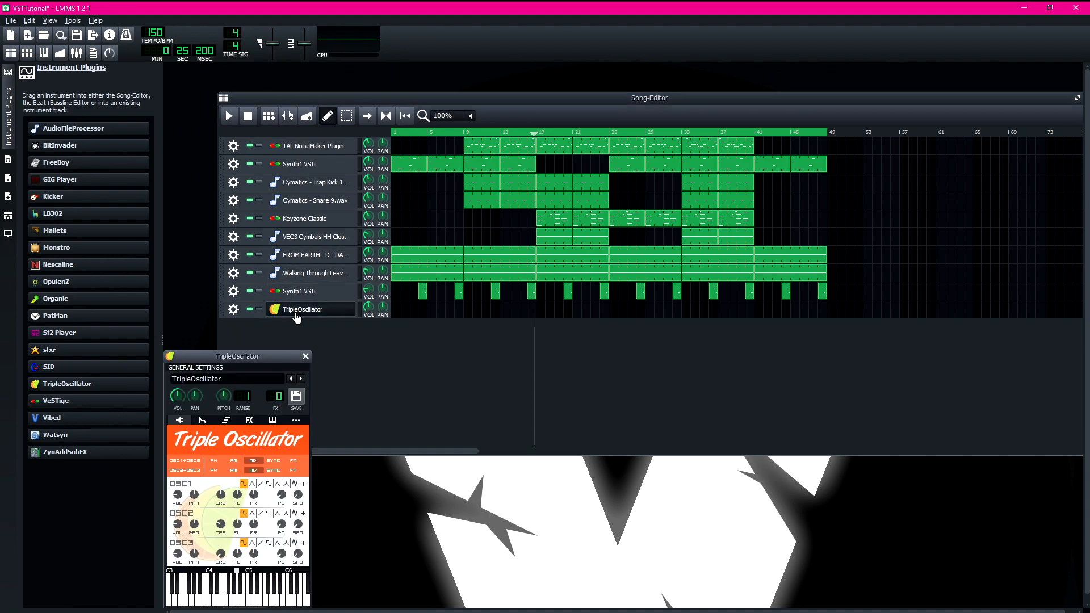
left_click(304, 357)
left_click_drag(72, 150, 318, 346)
key("ctrl+z")
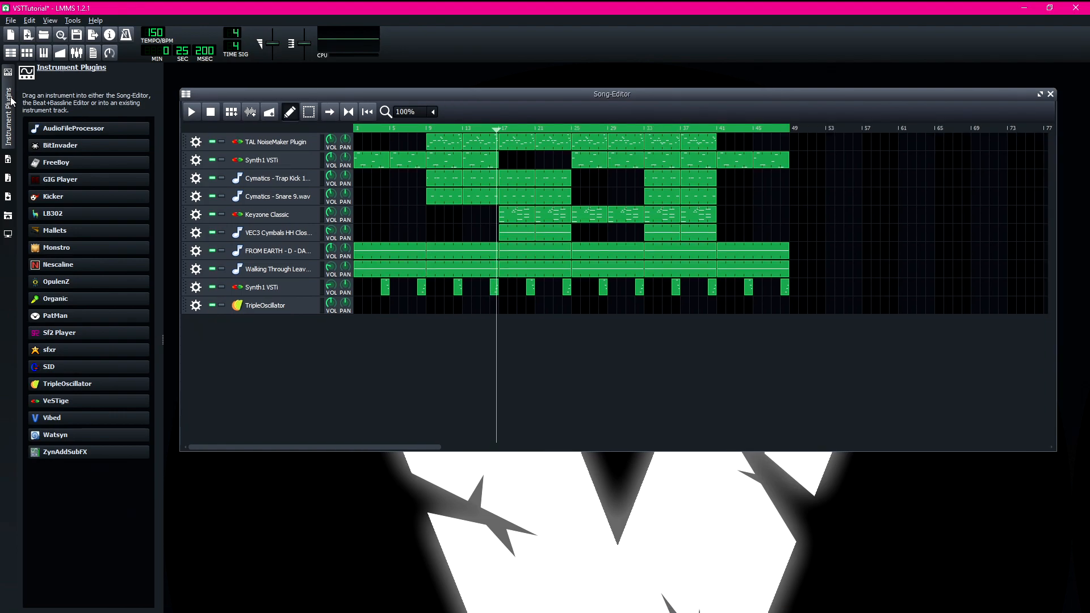
- Hide the instrument plugin sidebar and reposition the Song-Editor window
left_click(12, 99)
left_click_drag(296, 99, 428, 123)
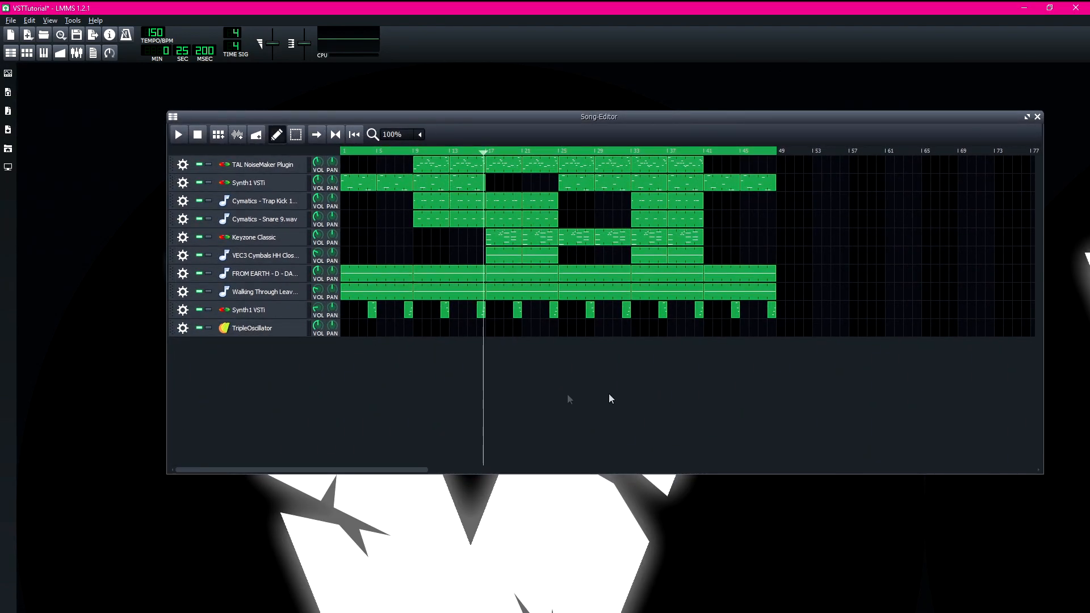
- Open the TripleOscillator track's instrument and turn down the volumes of OSC3 and OSC2
left_click(253, 328)
left_click_drag(127, 355, 618, 341)
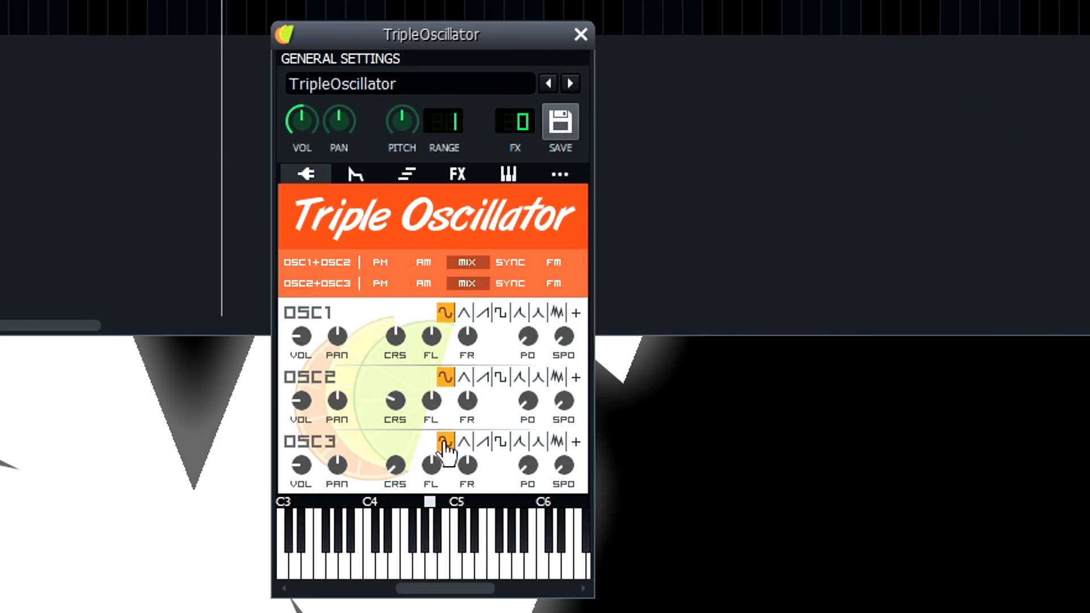
left_click_drag(299, 465, 298, 511)
left_click_drag(299, 400, 299, 447)
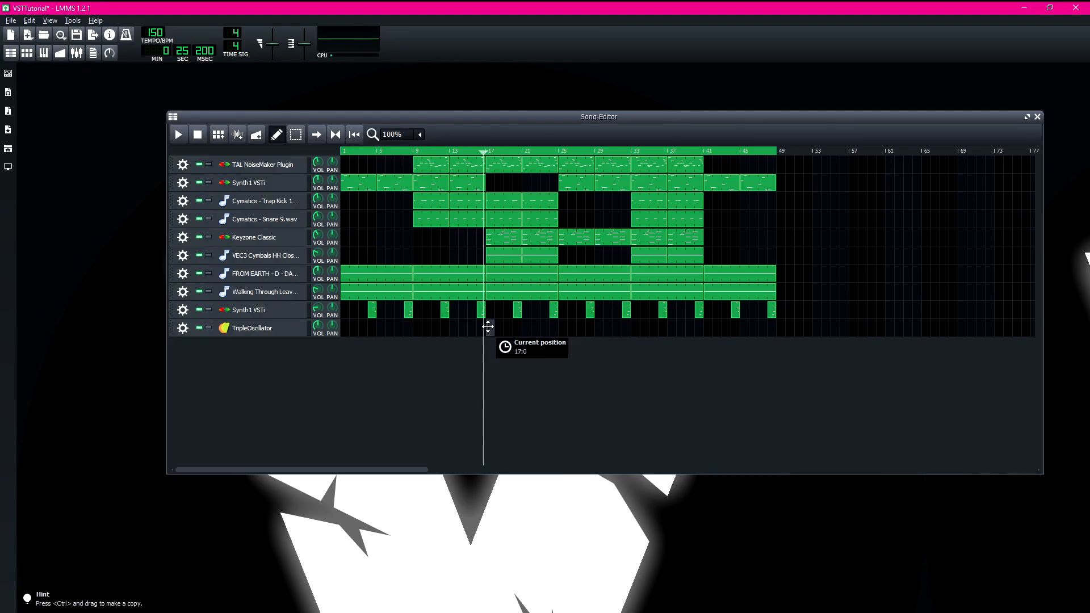
- Create a pattern at bar 17 on the TripleOscillator track and open it in the Piano-Roll below the arrangement
double_click(486, 325)
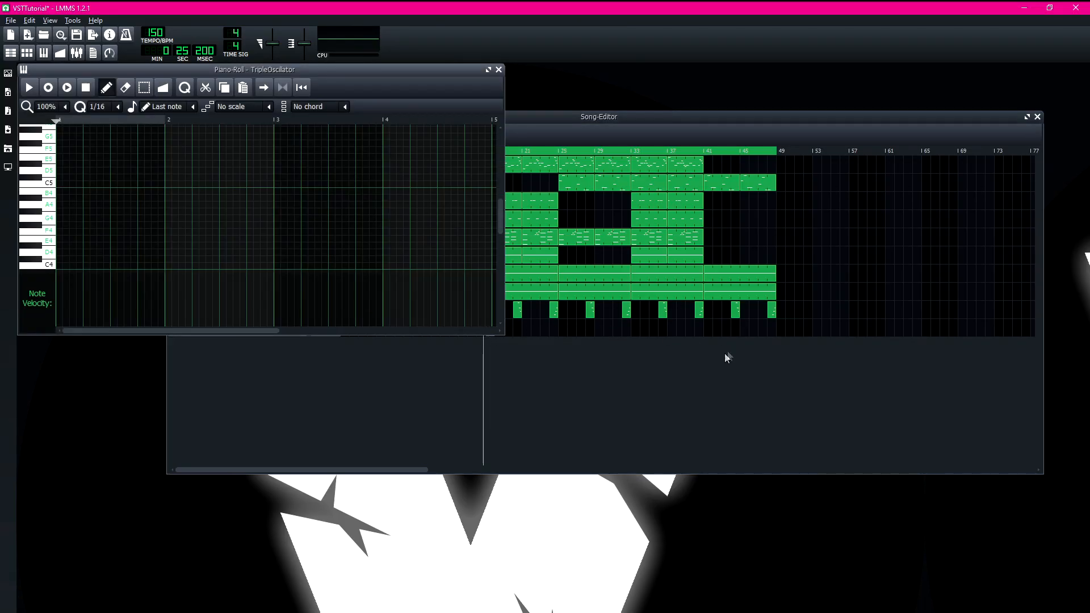
left_click_drag(361, 90, 598, 184)
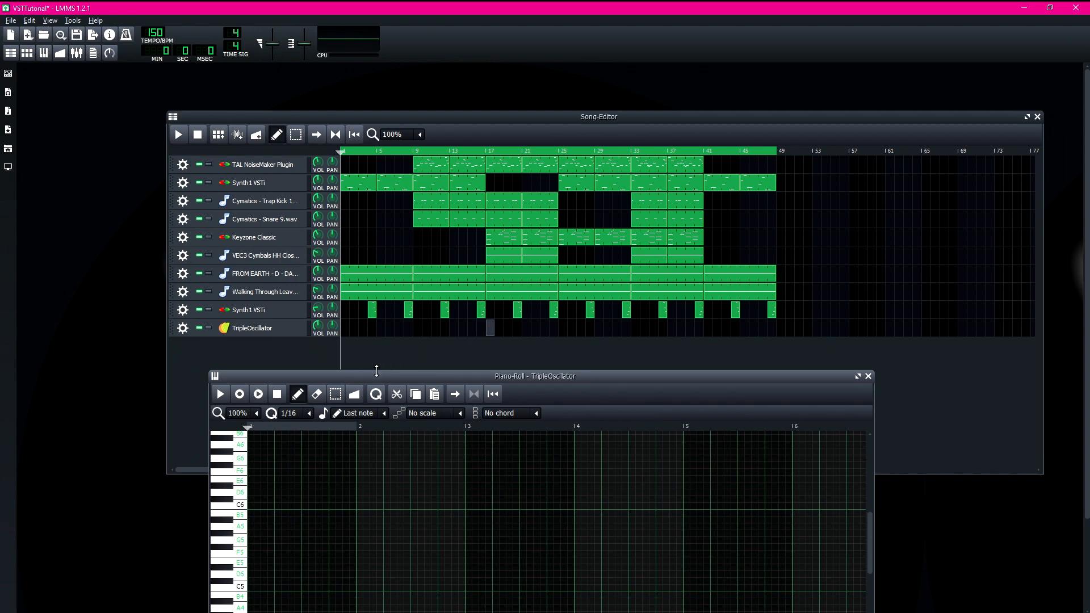
left_click_drag(371, 379, 406, 352)
- Draw a quarter-bar note at the start of the pattern and transpose it down four octaves to A#1
left_click(297, 491)
key("ctrl+a")
key("ctrl+Down")
key("ctrl+Down")
scroll(334, 471, "down", 9)
key("ctrl+Down")
key("ctrl+Down")
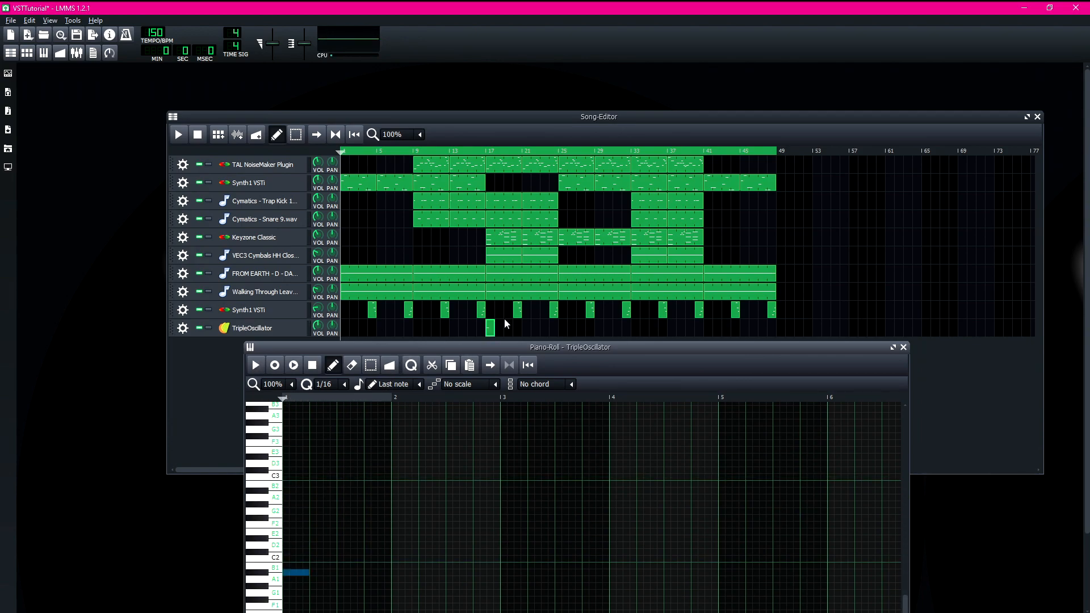
- Audition the pattern from bar 17 and lengthen the A#1 note to about eleven sixteenths of the bar
left_click(487, 151)
key("space")
key("space")
left_click(248, 547)
left_click_drag(308, 573, 336, 573)
scroll(374, 545, "down", 3)
scroll(341, 540, "up", 1)
key("space")
key("space")
left_click_drag(336, 518, 356, 519)
- Add an F#1 note from beat 4 of bar 1, a short F#2 note in bar 2, and another F#1 note after it
left_click(367, 544)
left_click_drag(438, 546, 391, 546)
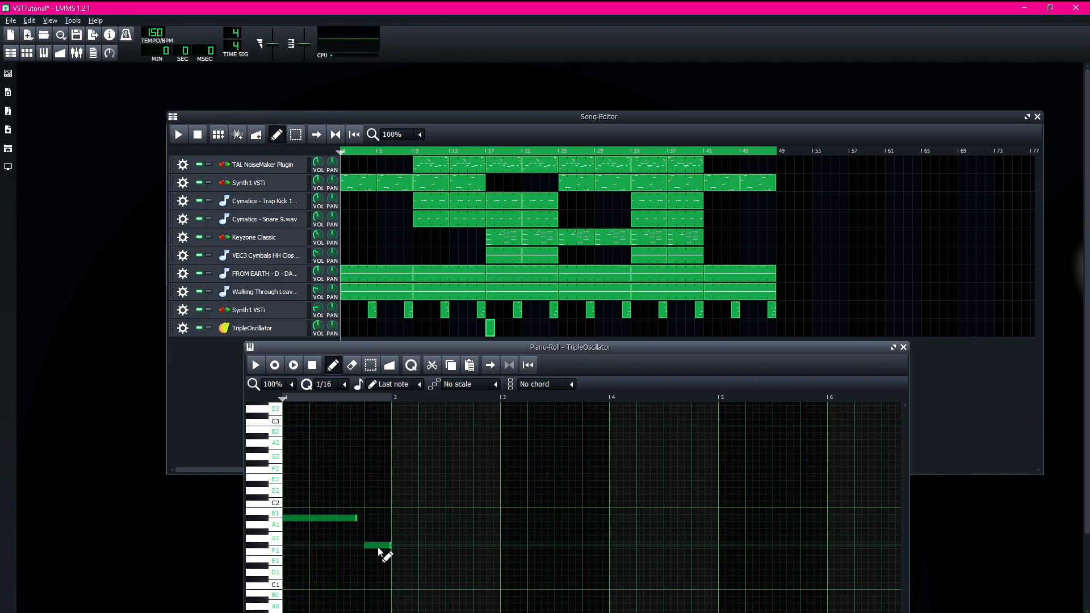
left_click(404, 465)
key("space")
left_click_drag(405, 467, 419, 465)
left_click_drag(391, 545, 405, 545)
left_click_drag(432, 464, 417, 464)
left_click(421, 546)
left_click_drag(431, 546, 459, 545)
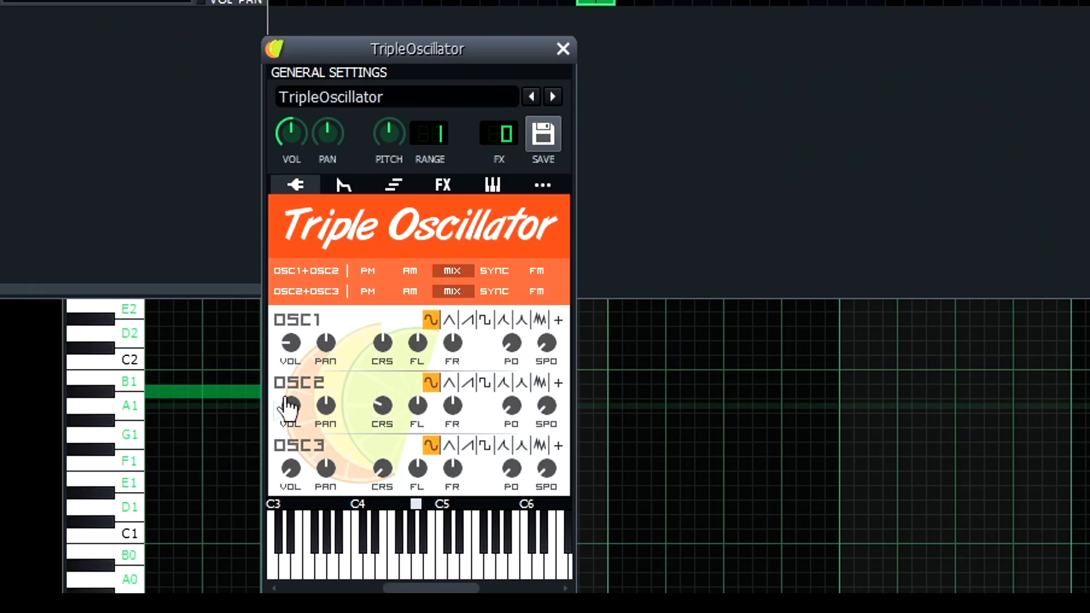
- Set OSC2 to a triangle wave at about -28 dBFS and adjust its coarse detuning
left_click_drag(290, 408, 291, 436)
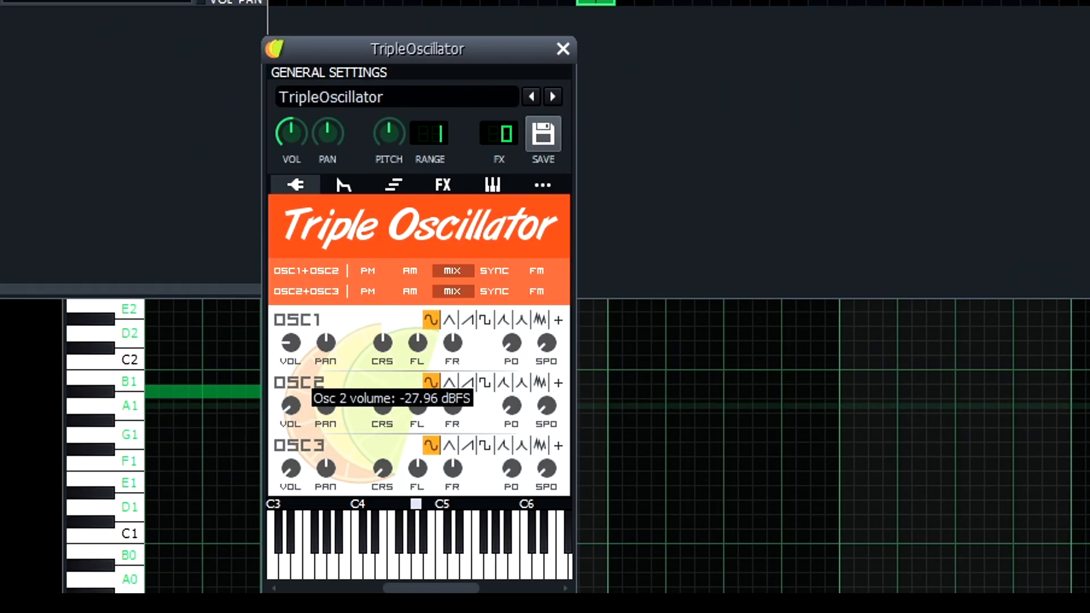
left_click(450, 383)
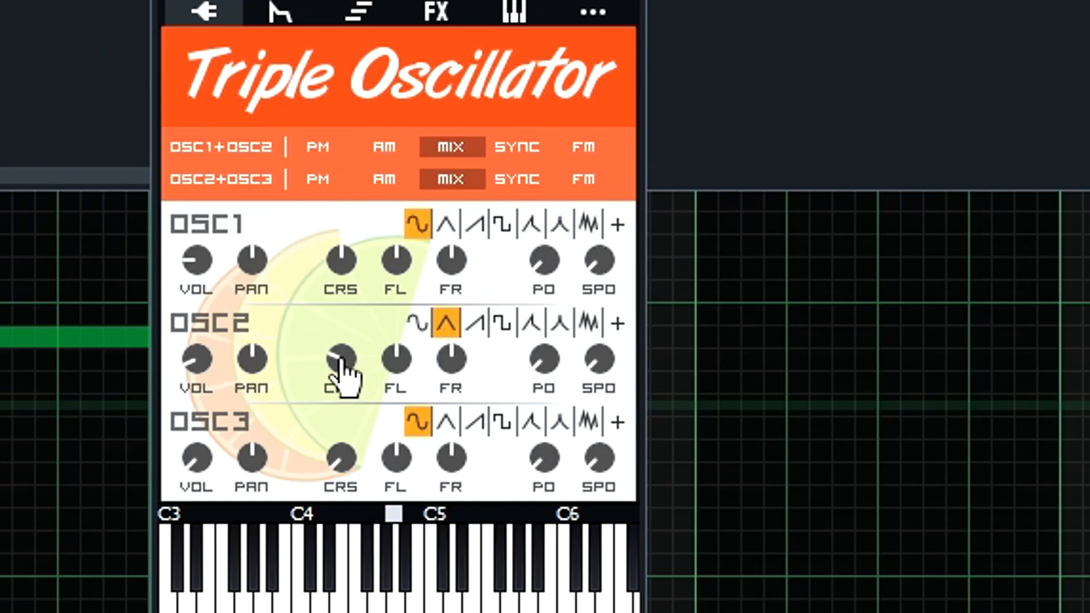
left_click_drag(341, 358, 340, 375)
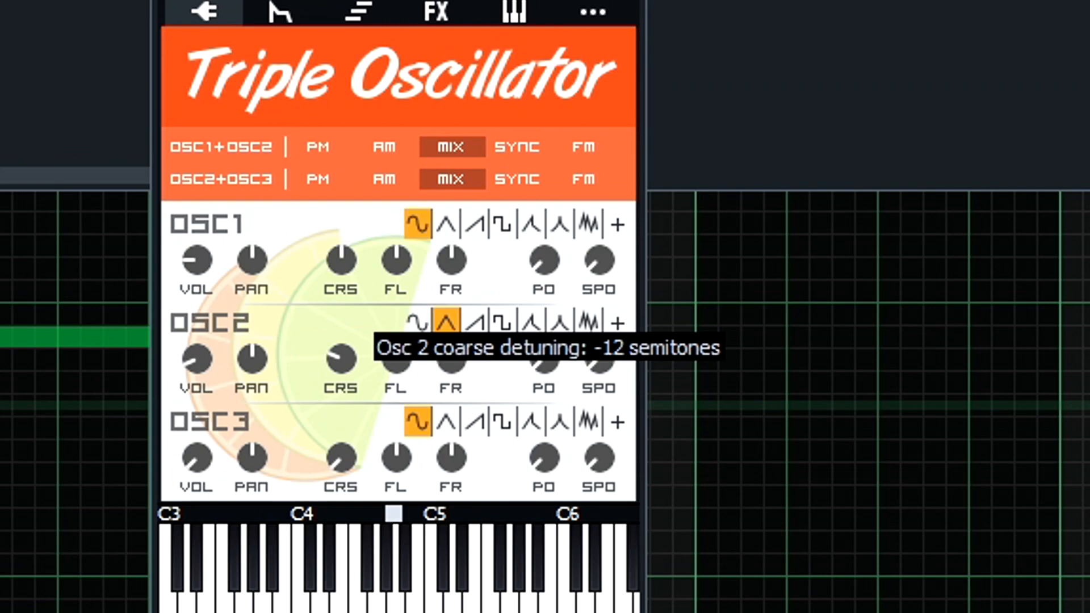
left_click_drag(341, 374, 342, 358)
left_click_drag(415, 405, 415, 399)
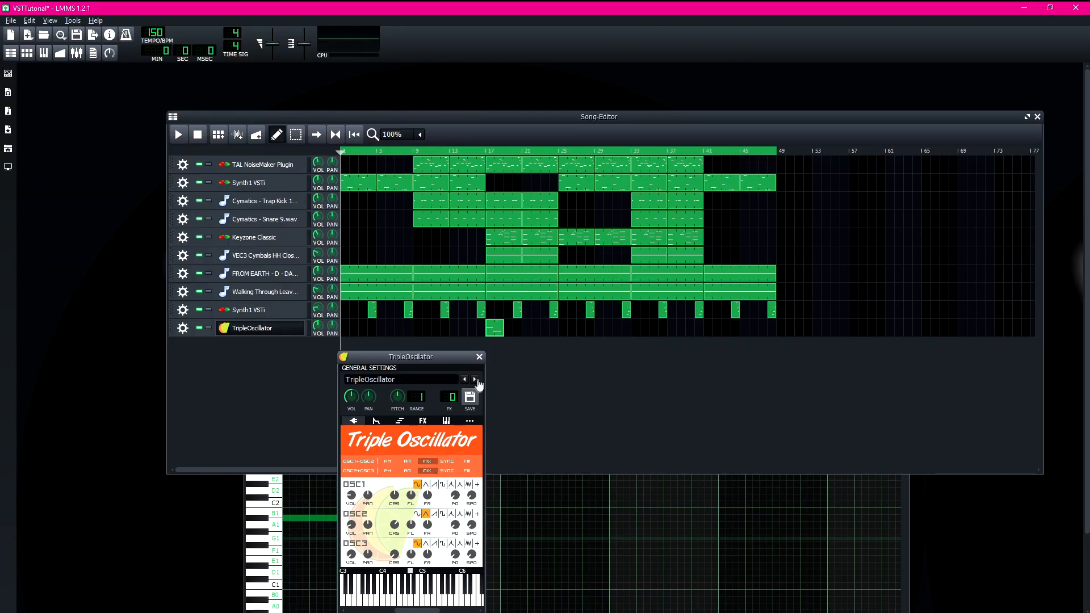
left_click(480, 357)
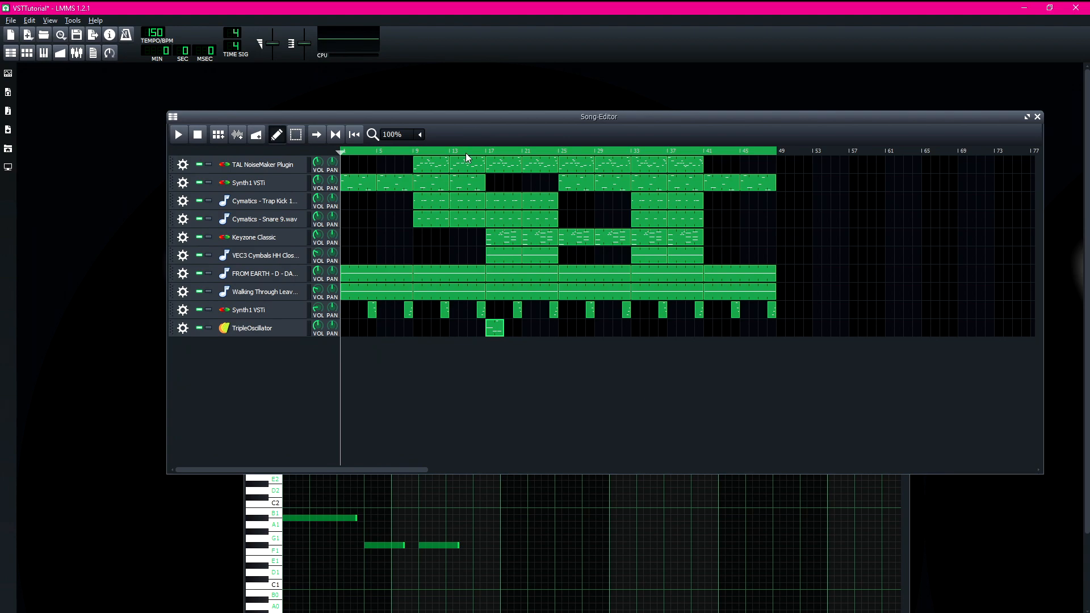
- Place the song position just before bar 17 and lower the OSC2 volume to -30.46 dBFS
left_click(483, 150)
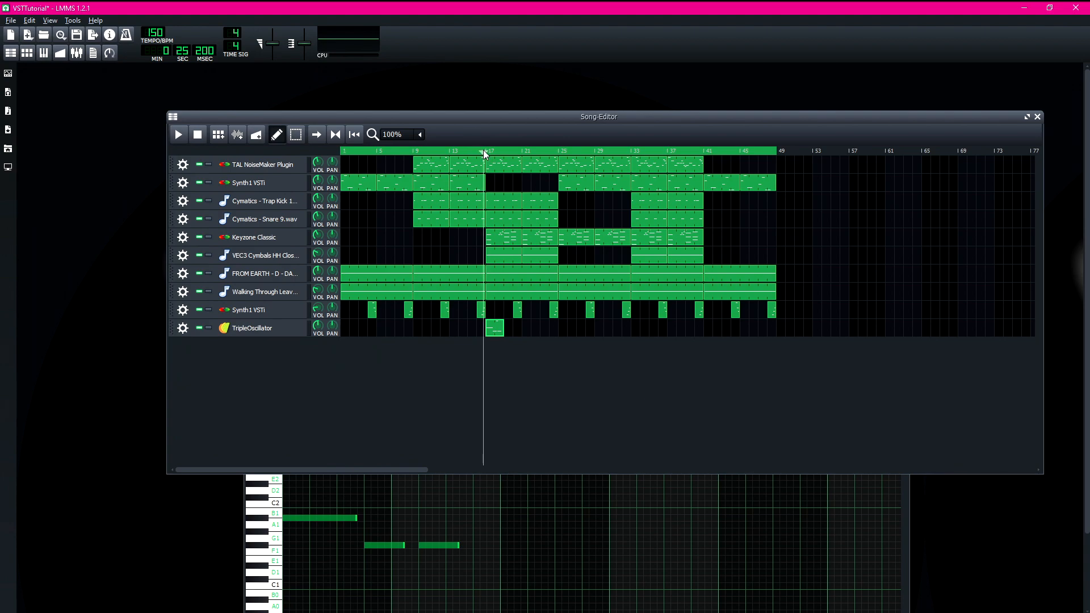
left_click(244, 542)
mouse_move(330, 413)
left_mouse_down()
mouse_move(330, 440)
mouse_move(330, 418)
left_mouse_up()
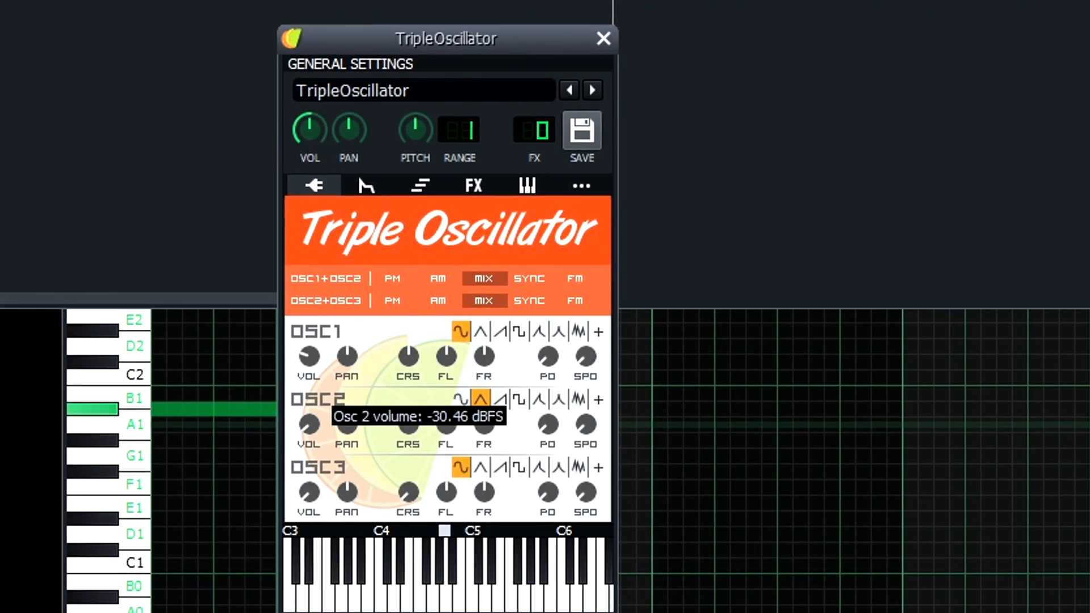
left_click(605, 30)
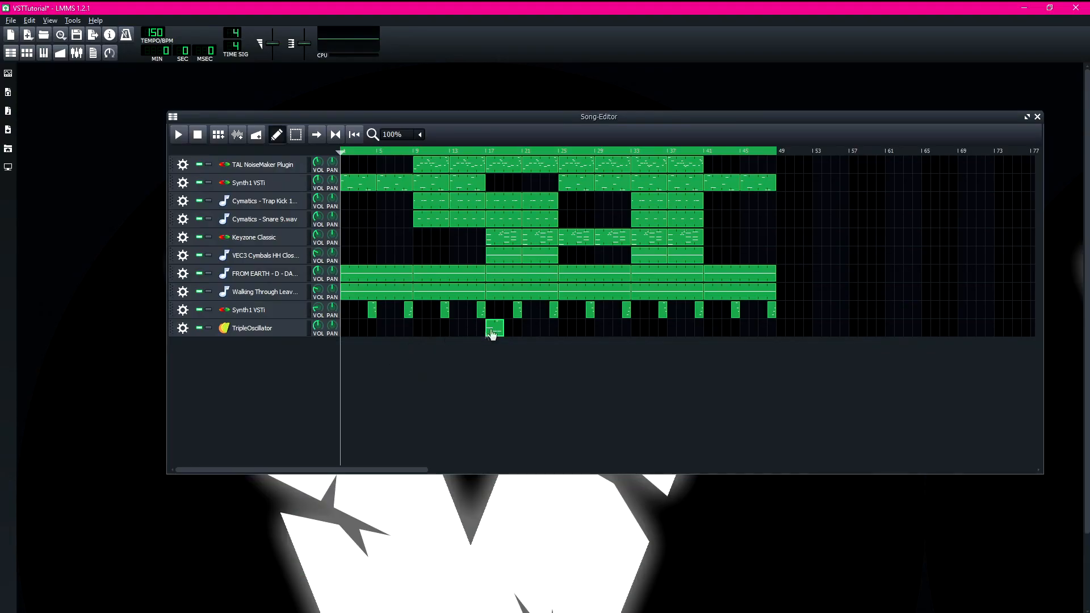
- Reopen the TripleOscillator pattern at bar 17 in the Piano-Roll and select all its notes
double_click(492, 329)
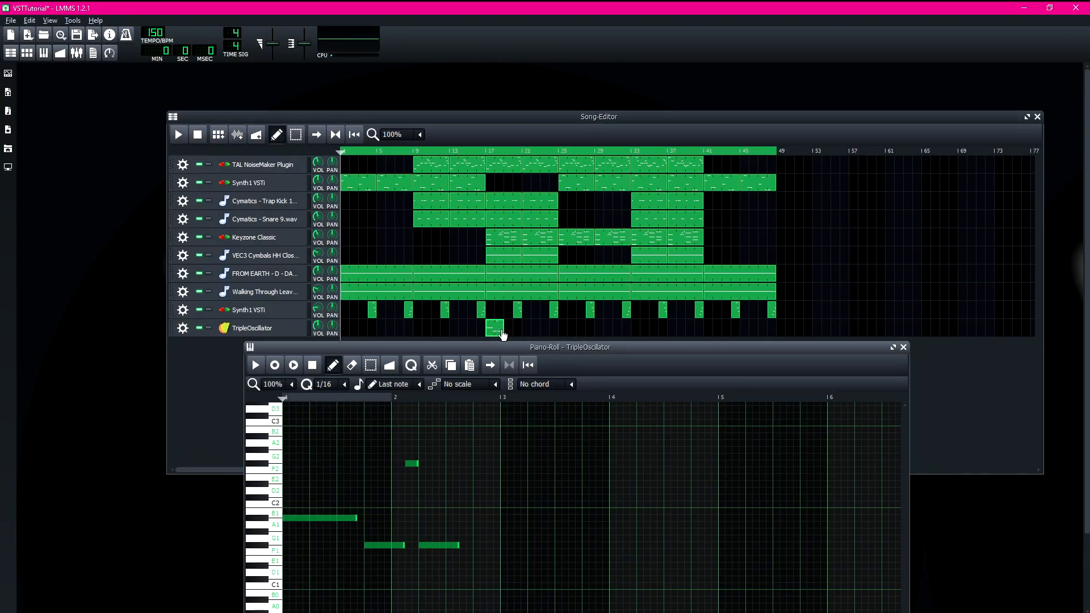
left_click_drag(457, 500, 457, 499)
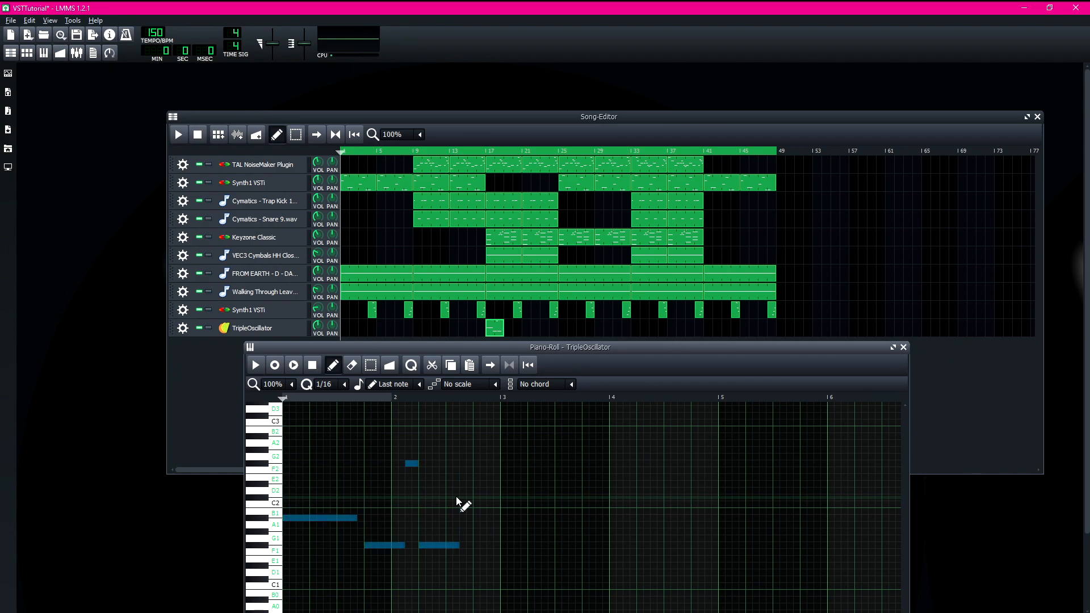
- Add the Calf Saturator LADSPA effect to the TripleOscillator's effects chain
left_click(256, 328)
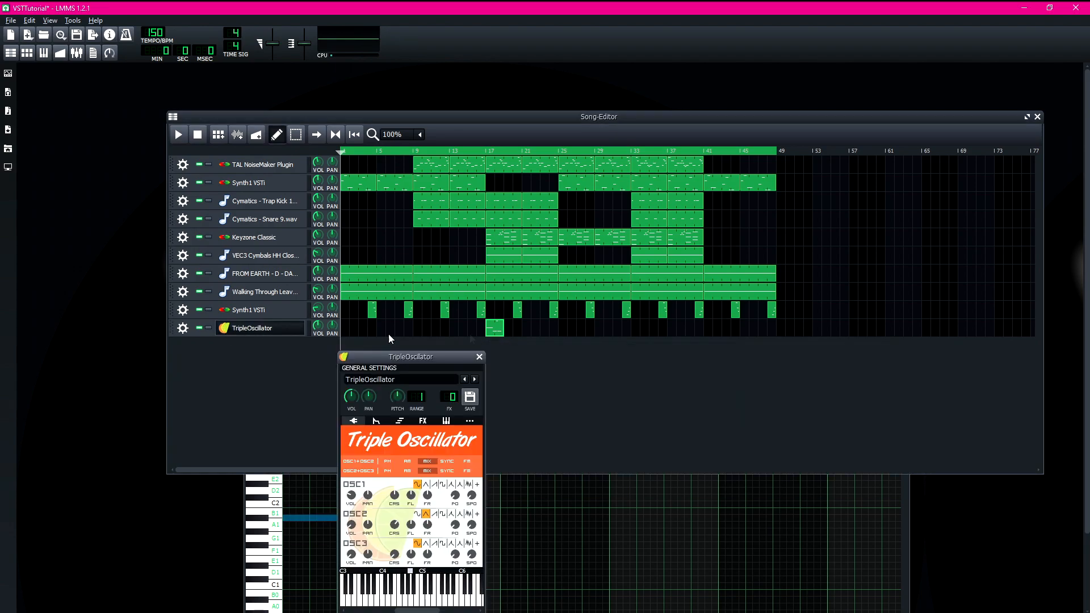
left_click(422, 421)
left_click(383, 560)
type("satura")
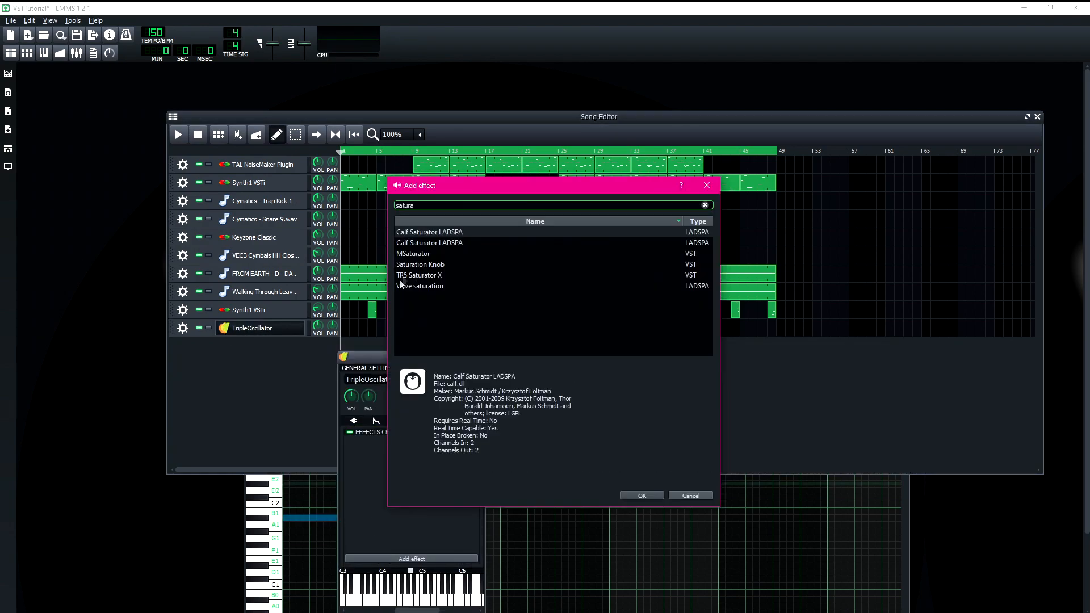
double_click(425, 233)
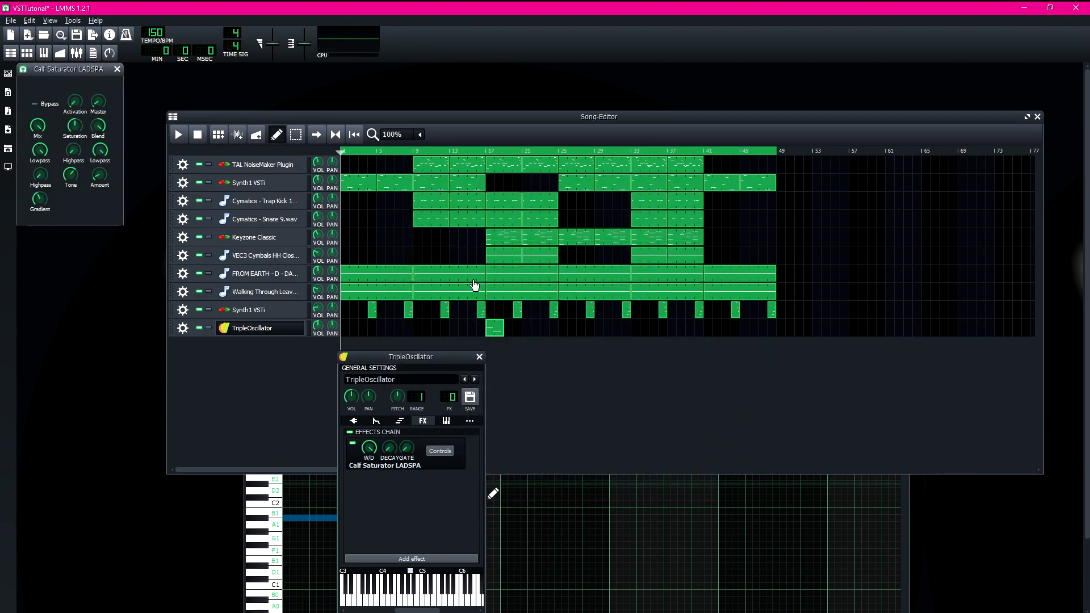
- In Calf Saturator, reduce the Lowpass below Blend and raise the Amount and Saturation
left_click_drag(100, 150, 100, 171)
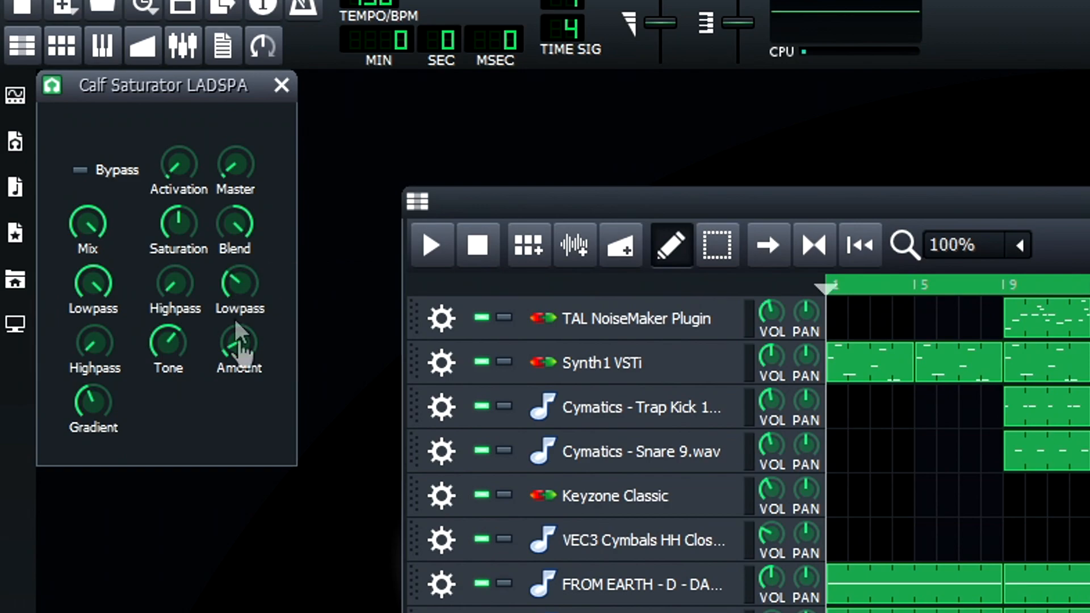
left_click_drag(237, 332, 238, 348)
left_click_drag(179, 224, 179, 215)
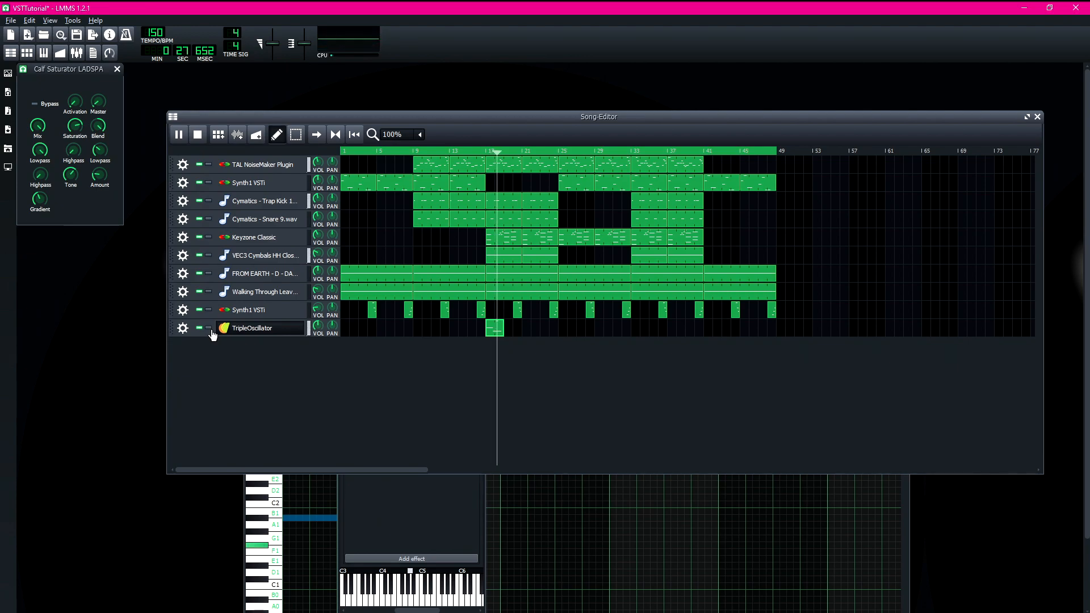
- Solo the TripleOscillator track and play it from bar 17
left_click(208, 328)
key("space")
left_click(486, 151)
key("space")
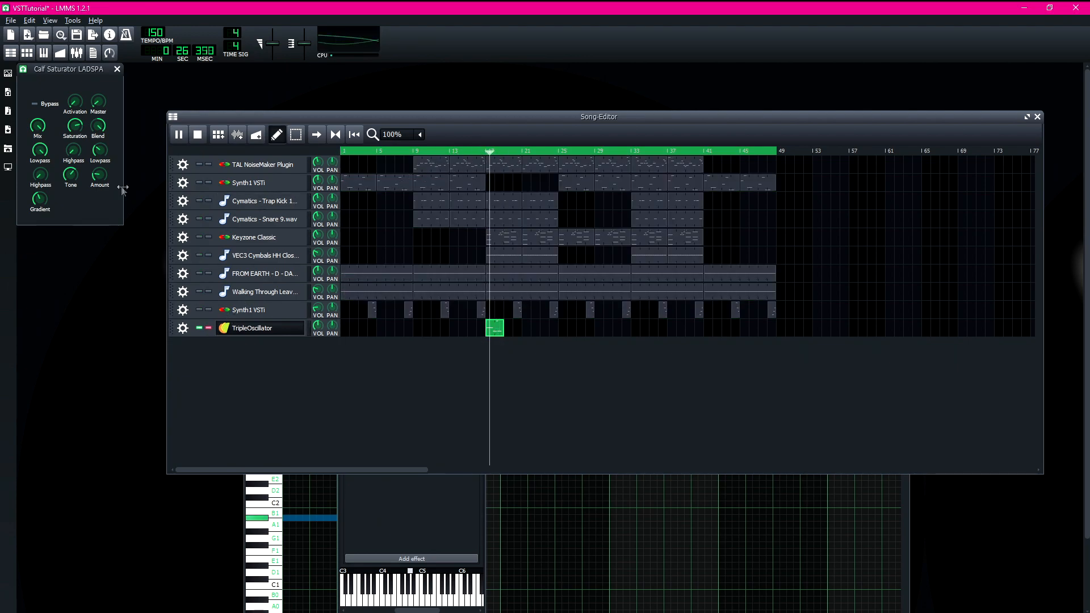
- Audition Calf Saturator's Tone at its highest setting and at about 568, replaying the soloed bass from bar 17
key("space")
left_click(480, 152)
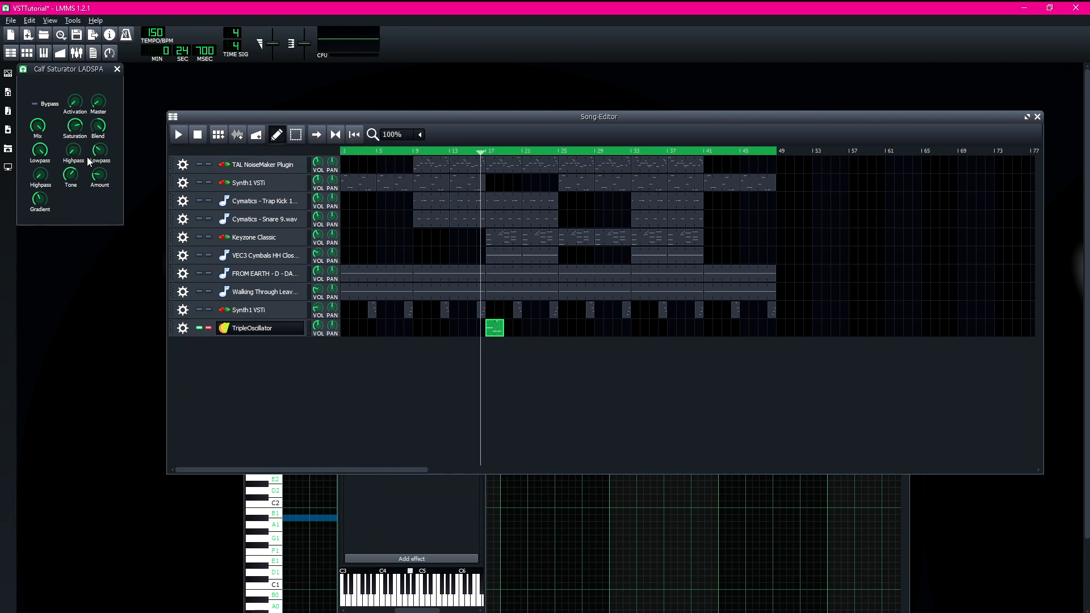
left_click_drag(71, 184, 79, 185)
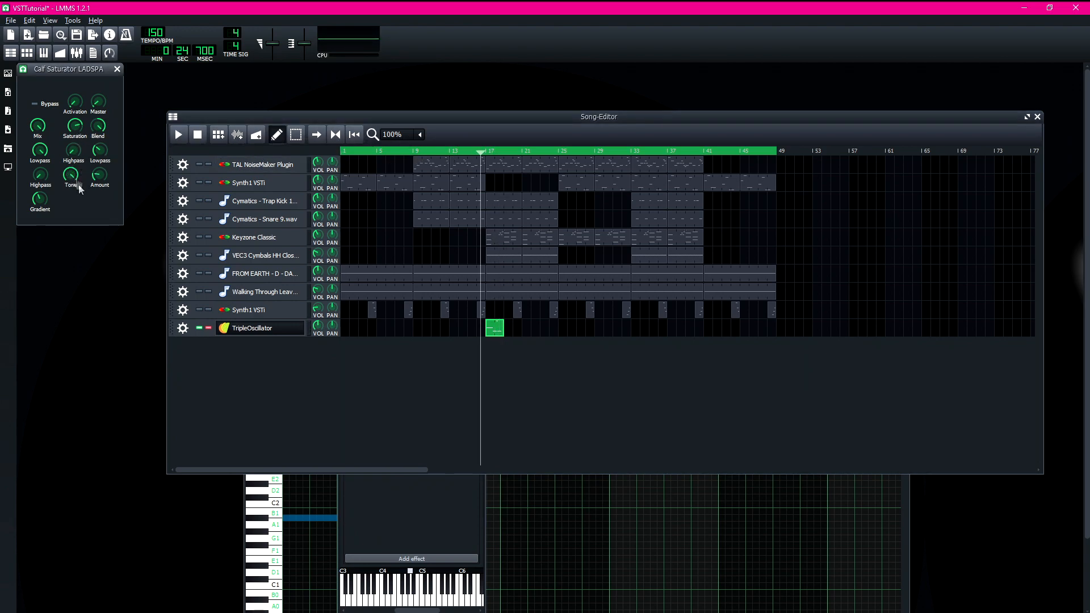
left_click(482, 152)
key("space")
left_click_drag(71, 176, 71, 196)
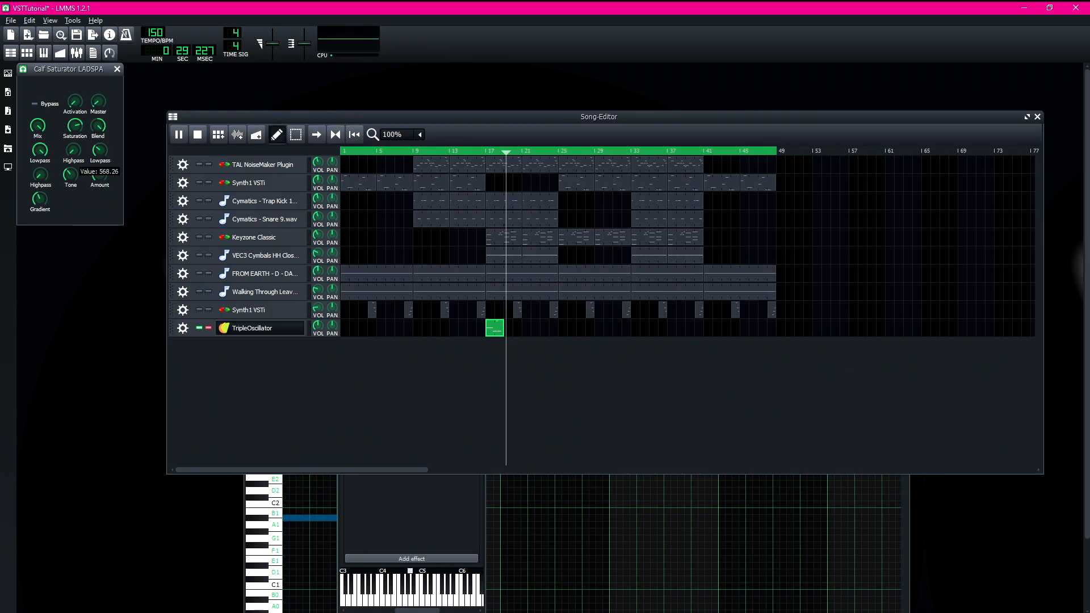
left_click(473, 145)
left_click(482, 151)
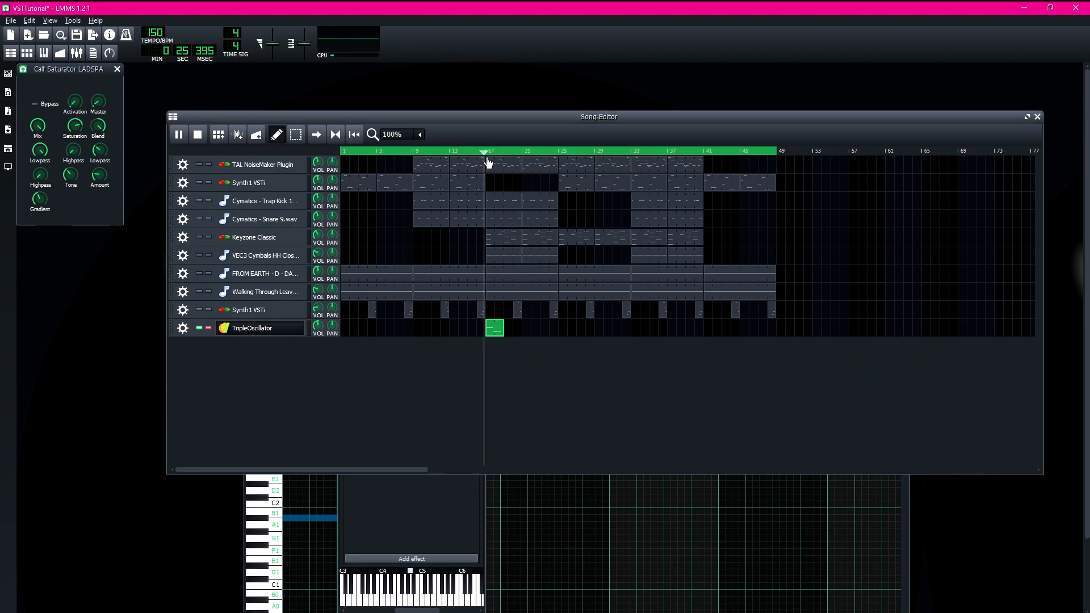
key("space")
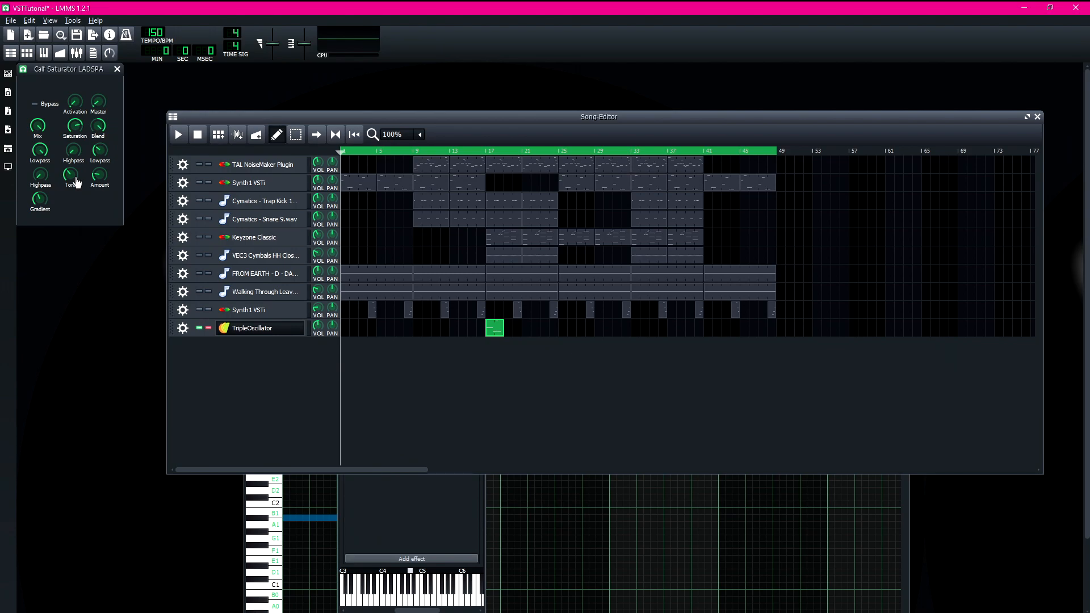
- Fine-tune Calf Saturator from bar 17 by lowering Tone and the Lowpass below Mix, and raising Gradient slightly
left_click(484, 152)
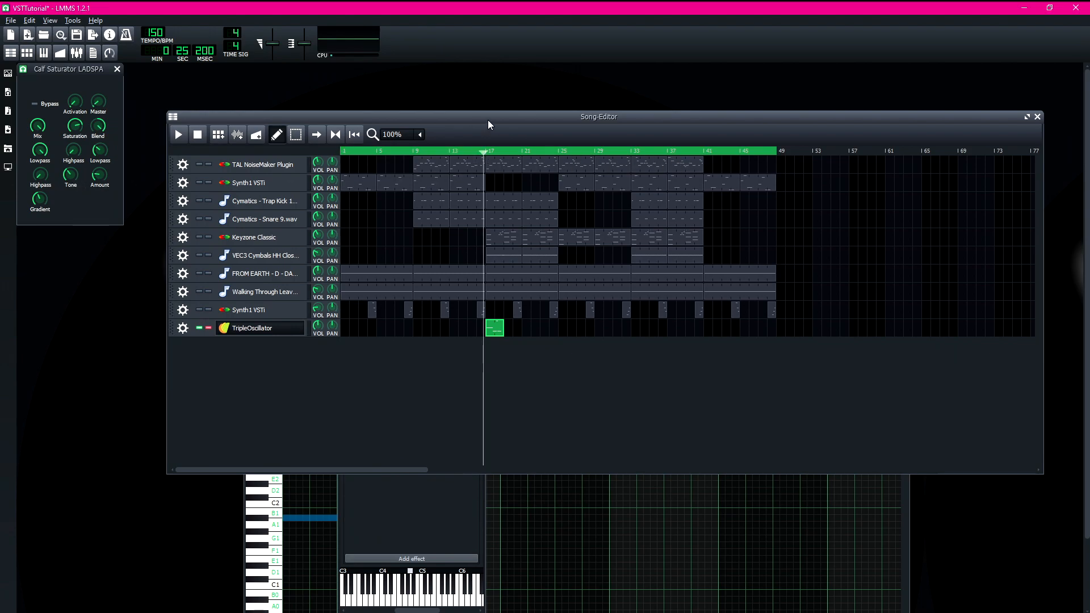
left_click_drag(488, 121, 481, 110)
key("space")
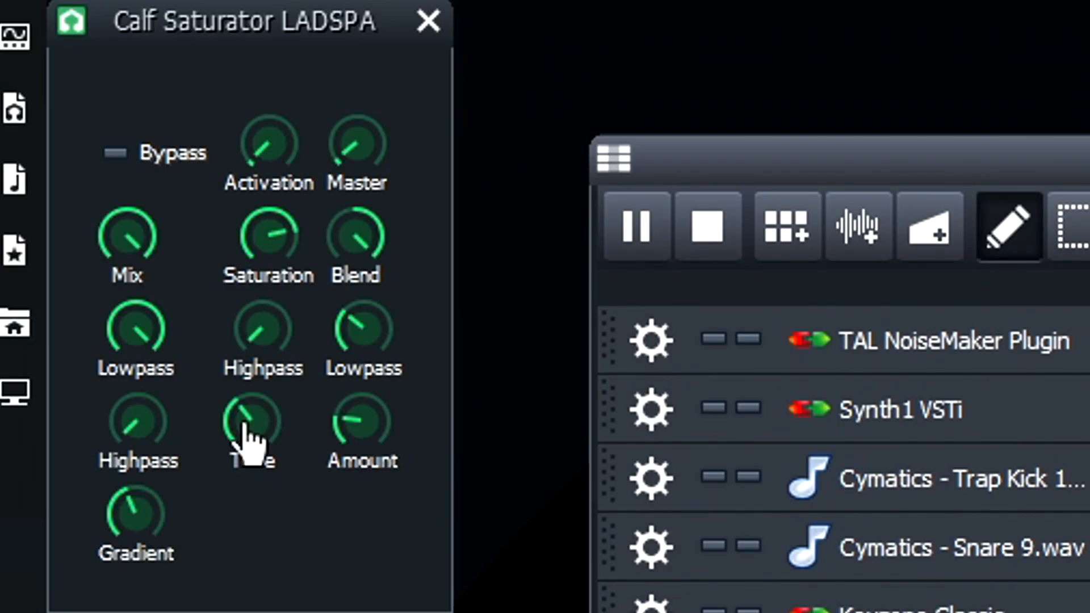
left_click(70, 179)
left_click_drag(253, 422, 253, 363)
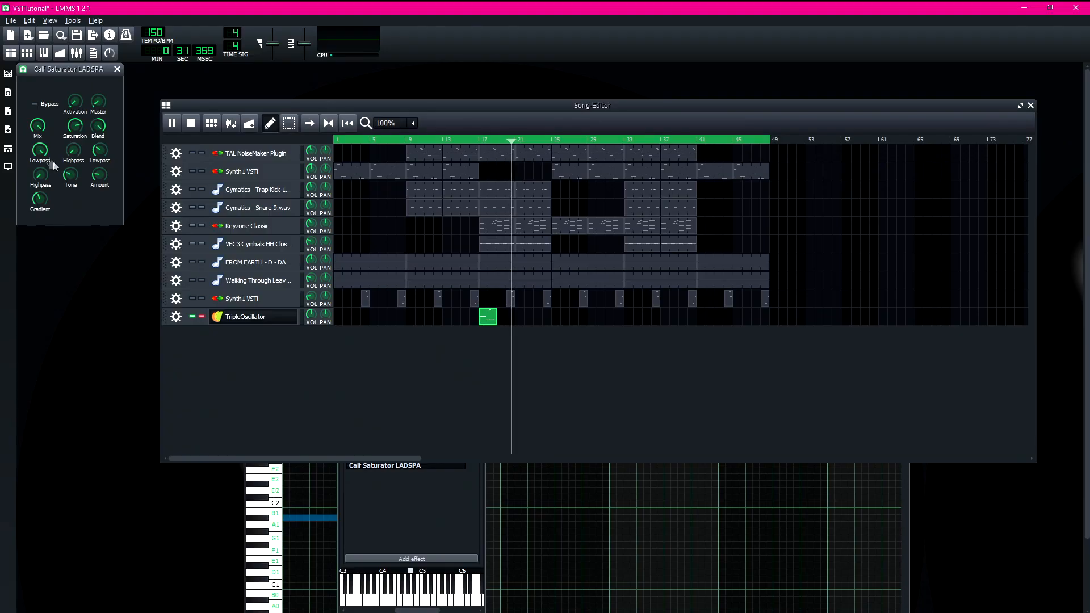
left_click_drag(43, 154, 43, 168)
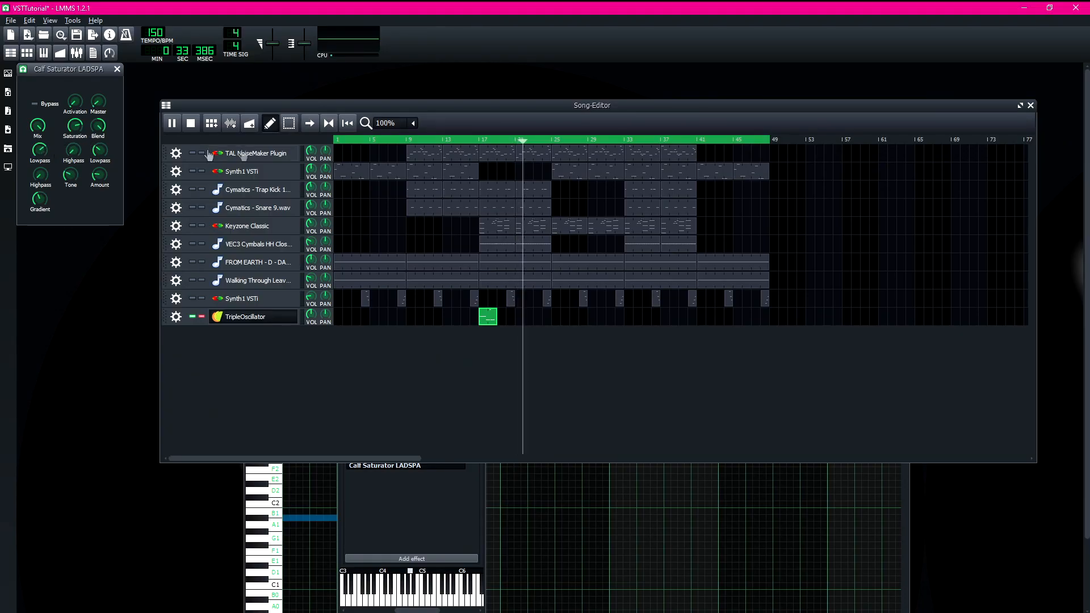
left_click(468, 140)
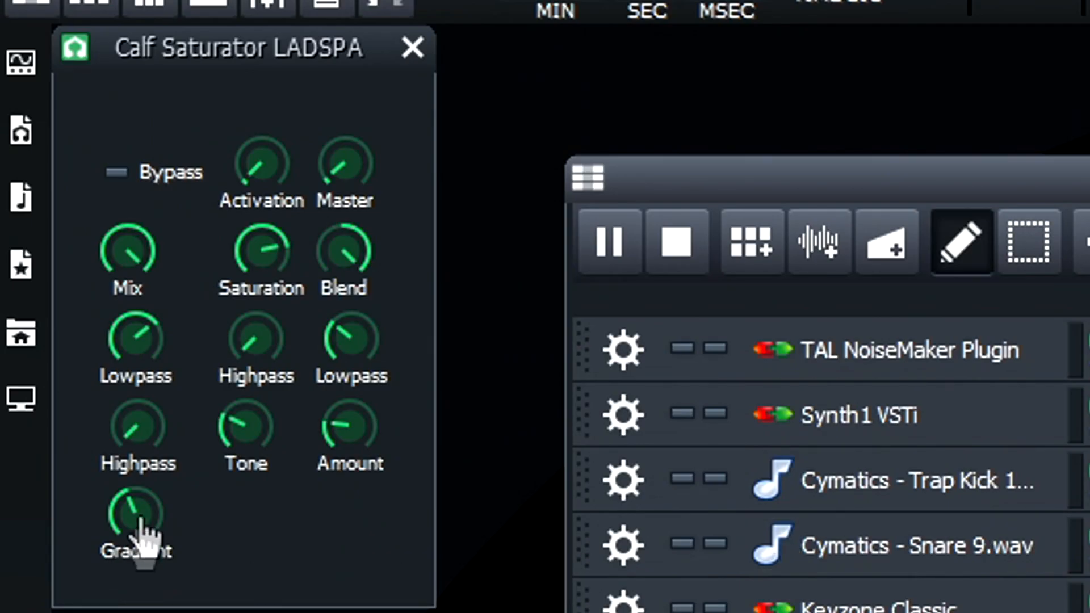
mouse_move(140, 519)
left_mouse_down()
mouse_move(140, 485)
mouse_move(140, 520)
mouse_move(140, 510)
left_mouse_up()
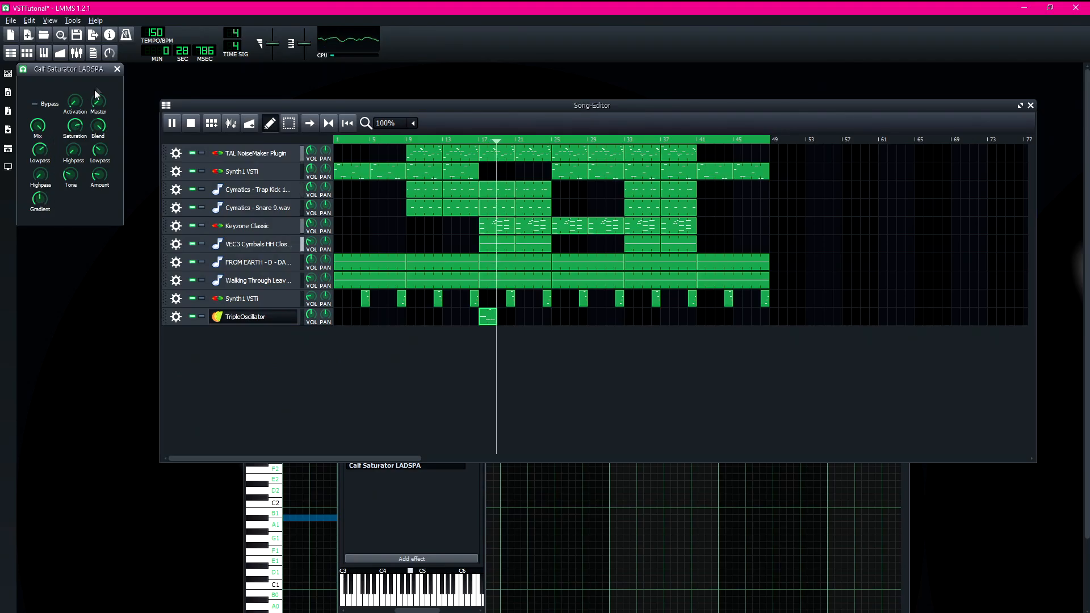
- Play all tracks together from bar 17 and close the Calf Saturator and TripleOscillator windows
left_click(117, 68)
left_click(475, 136)
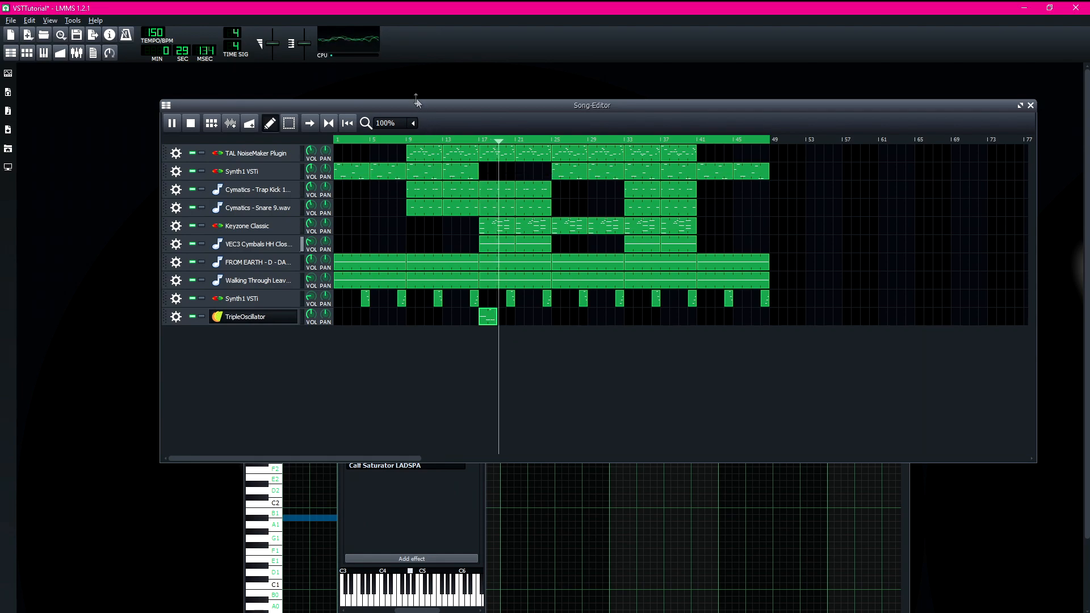
key("space")
left_click_drag(65, 74, 88, 253)
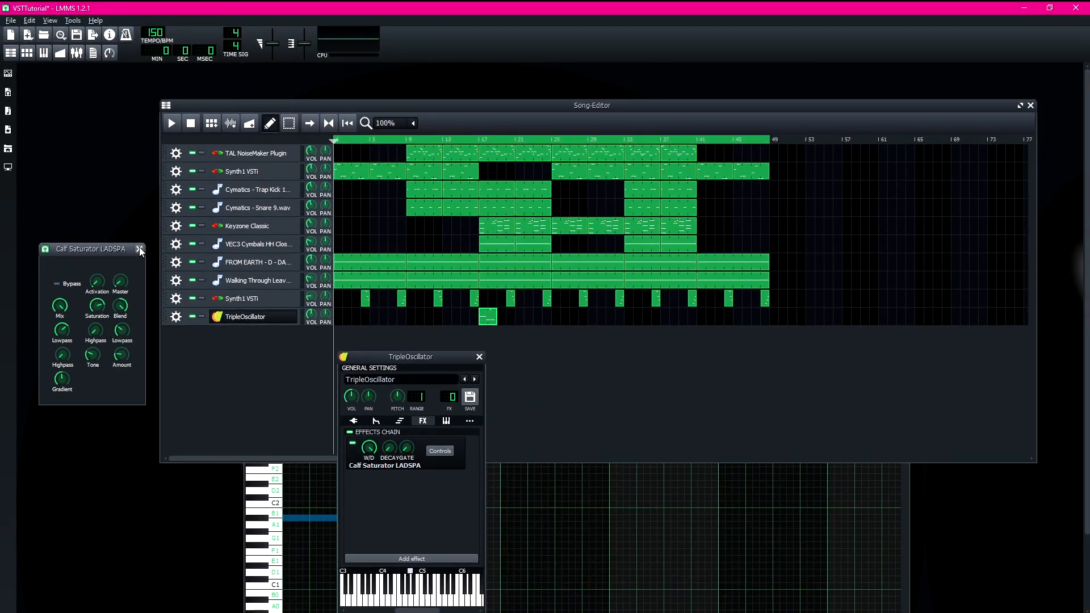
left_click(141, 248)
left_click(479, 357)
- Extend the TripleOscillator bass line to four bars in the Piano-Roll, lengthening the second-bar note and adding more notes
left_click(245, 515)
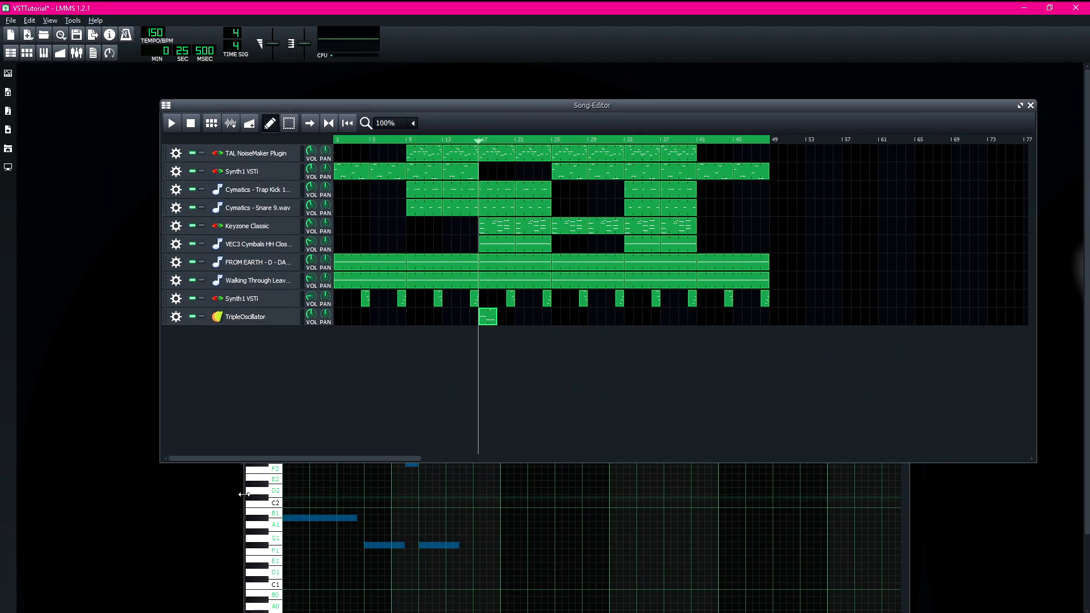
left_click(246, 495)
left_click(511, 531)
key("space")
key("space")
left_click_drag(527, 531, 555, 531)
left_click(558, 484)
left_click_drag(588, 484, 588, 450)
left_click(466, 333)
key("space")
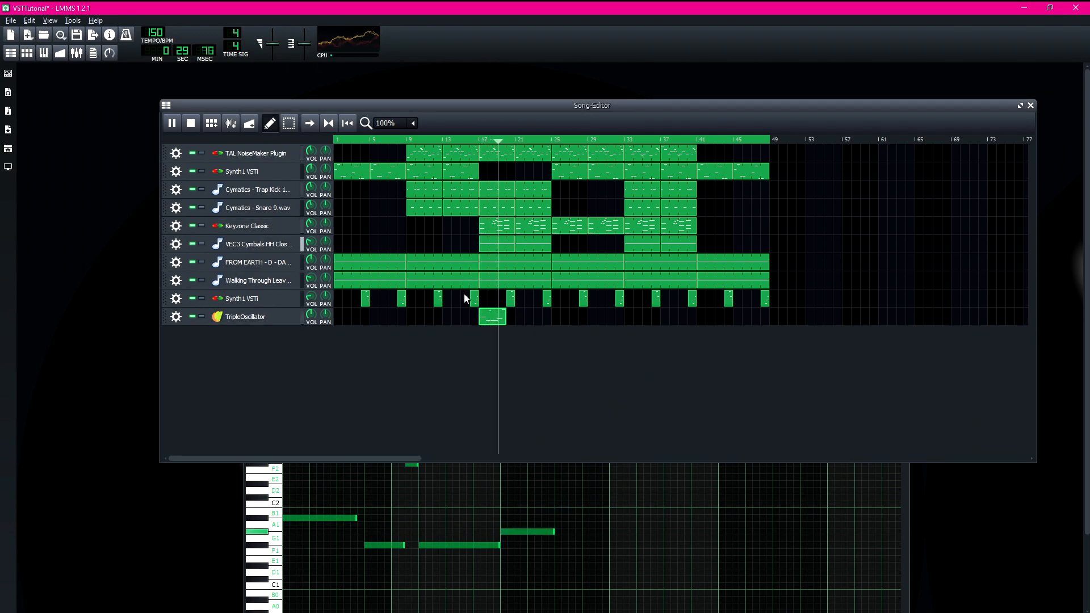
key("space")
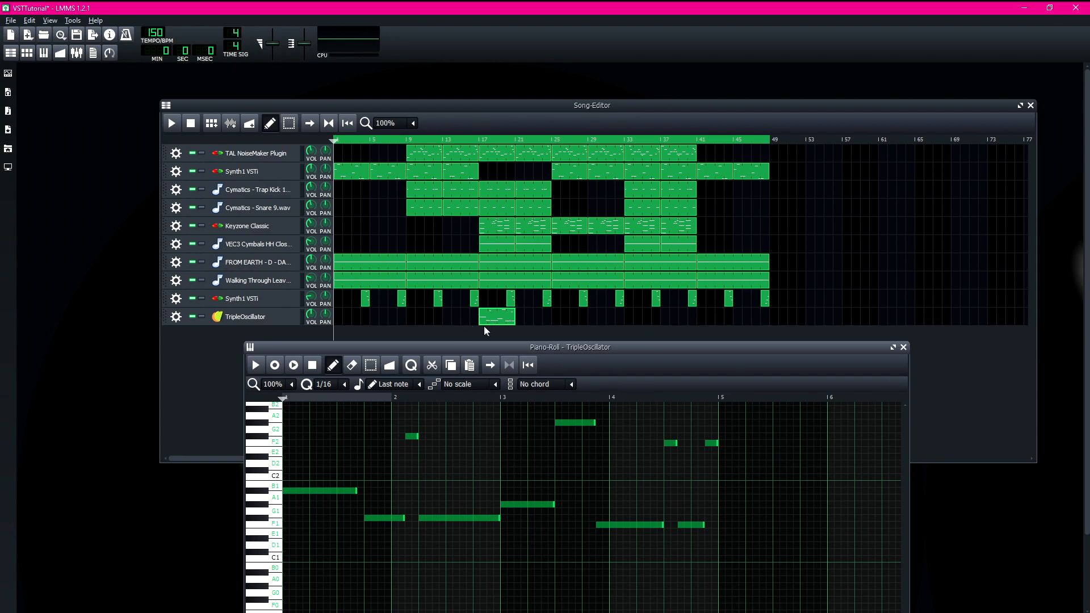
- Duplicate the four-bar TripleOscillator pattern to bar 21 and close the Piano-Roll
left_click_drag(493, 319, 522, 317)
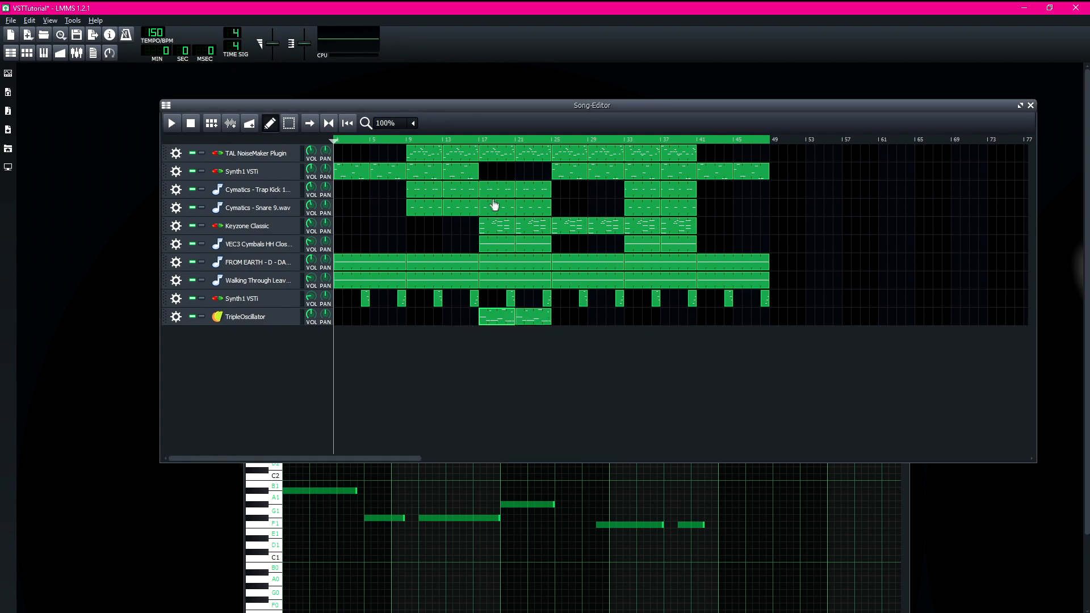
left_click(477, 137)
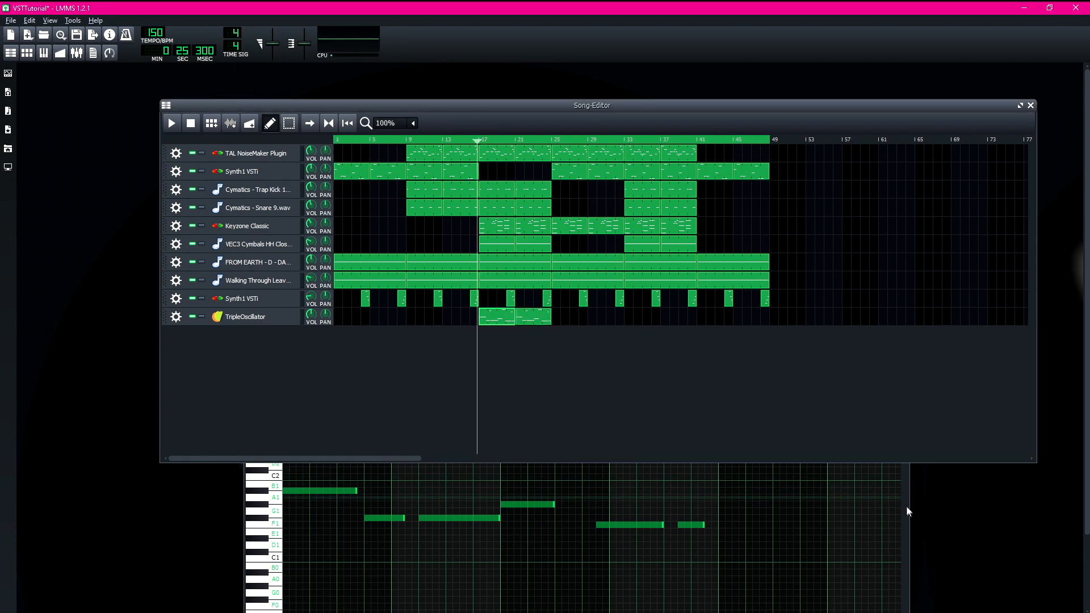
left_click(906, 506)
left_click(903, 348)
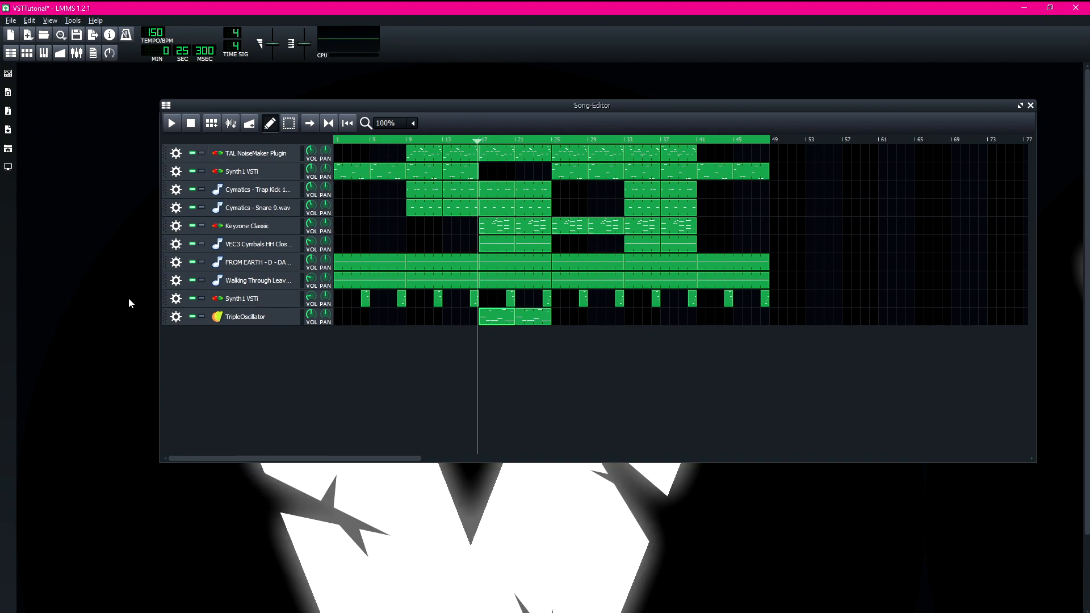
- Play the full song from bar 17 through both TripleOscillator patterns to hear the sub bass in the mix
left_click(476, 139)
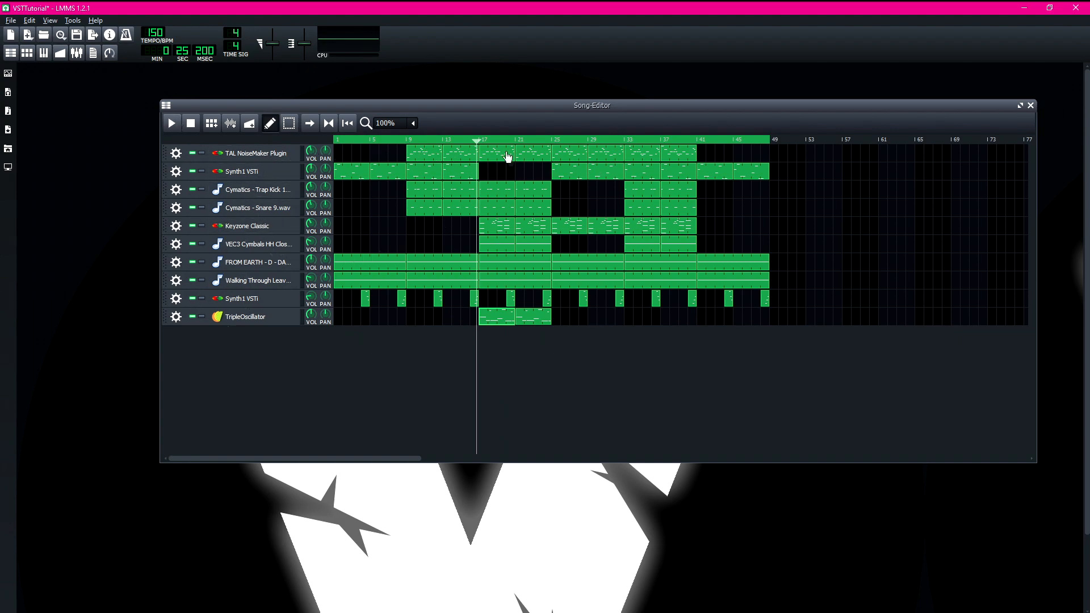
left_click(472, 139)
left_click(478, 138)
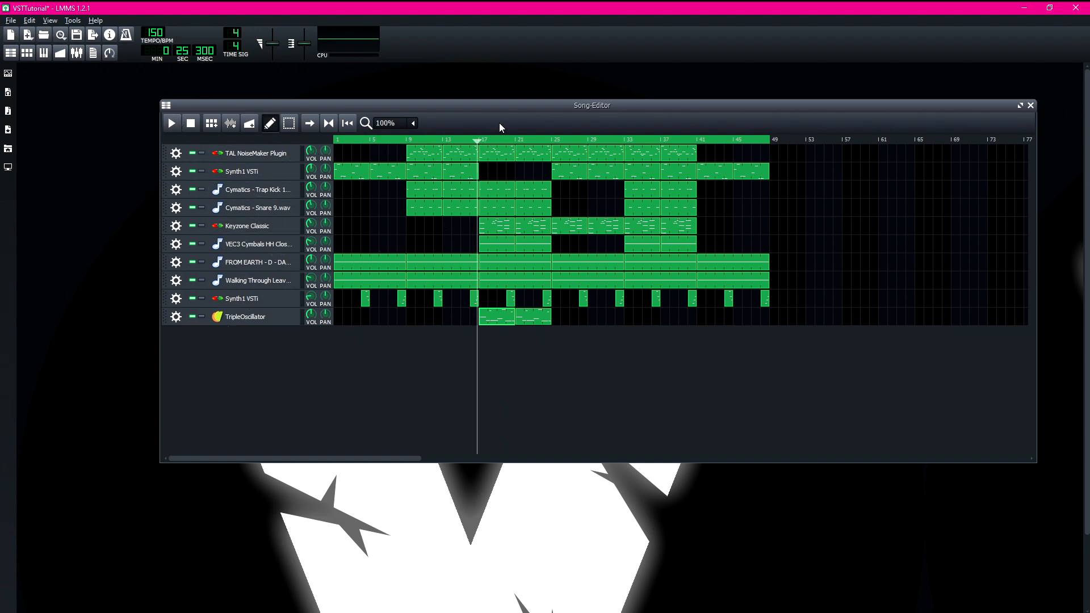
left_click_drag(475, 139, 481, 140)
left_click(476, 138)
left_click(477, 138)
key("space")
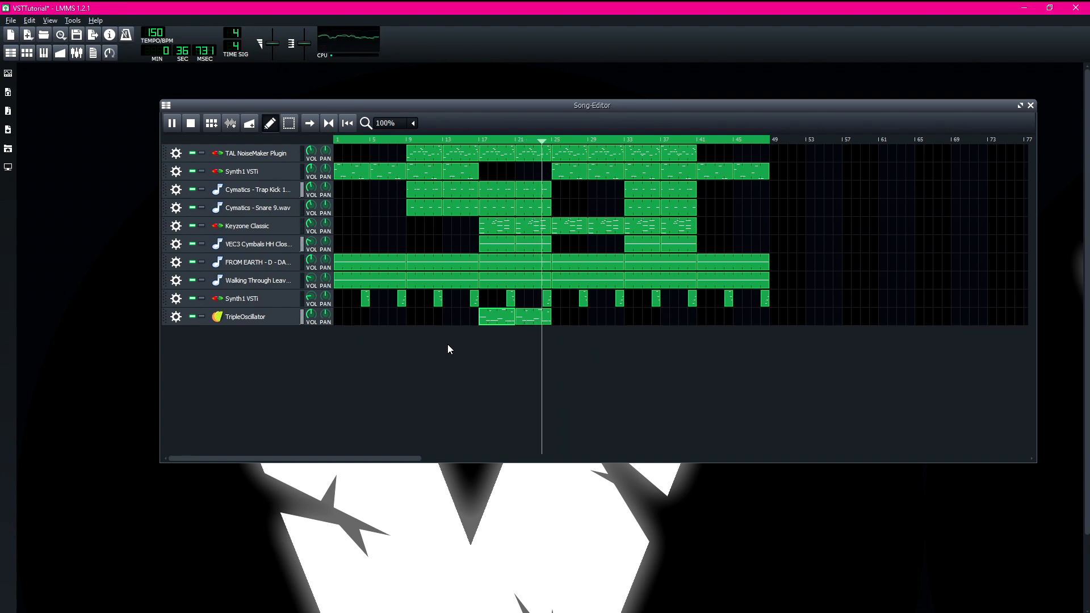
key("space")
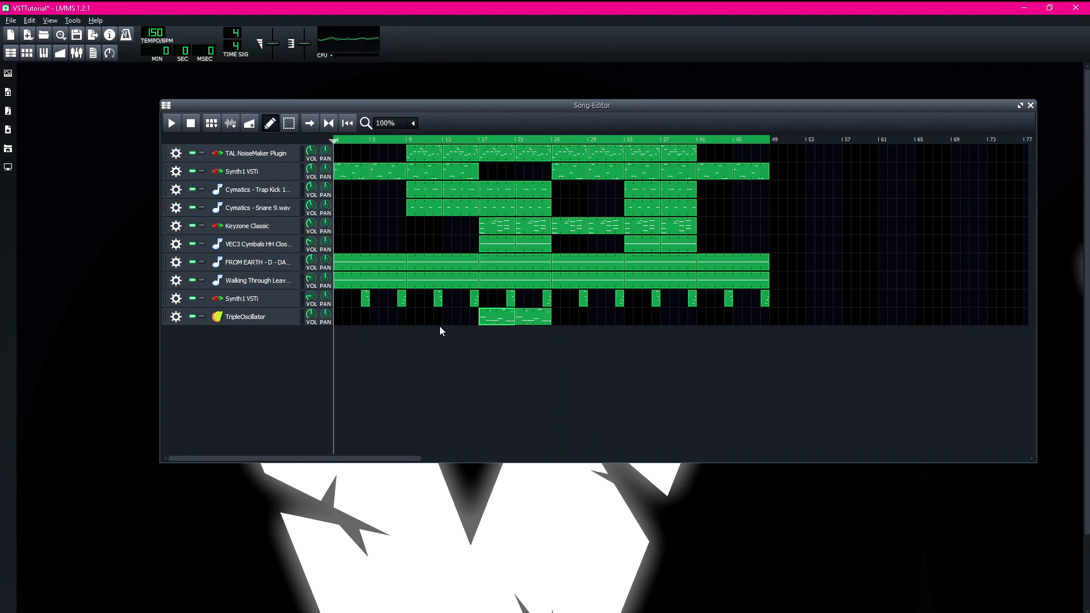
- Add the LMMS Equalizer to the effects chain of the VEC3 Cymbals HH Closed 10.wav track
left_click(263, 299)
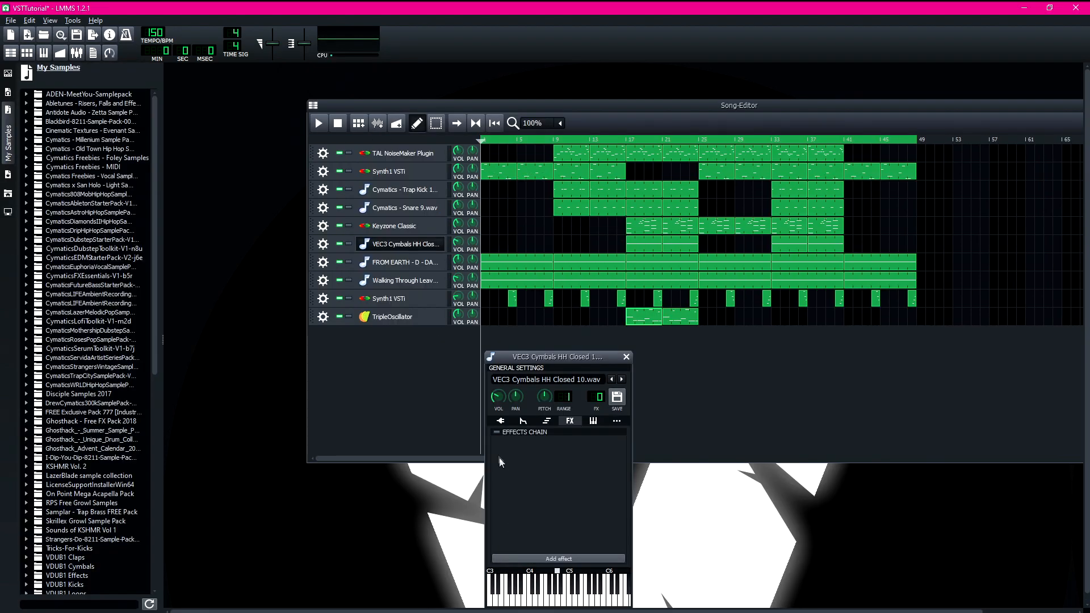
type("equalizerr")
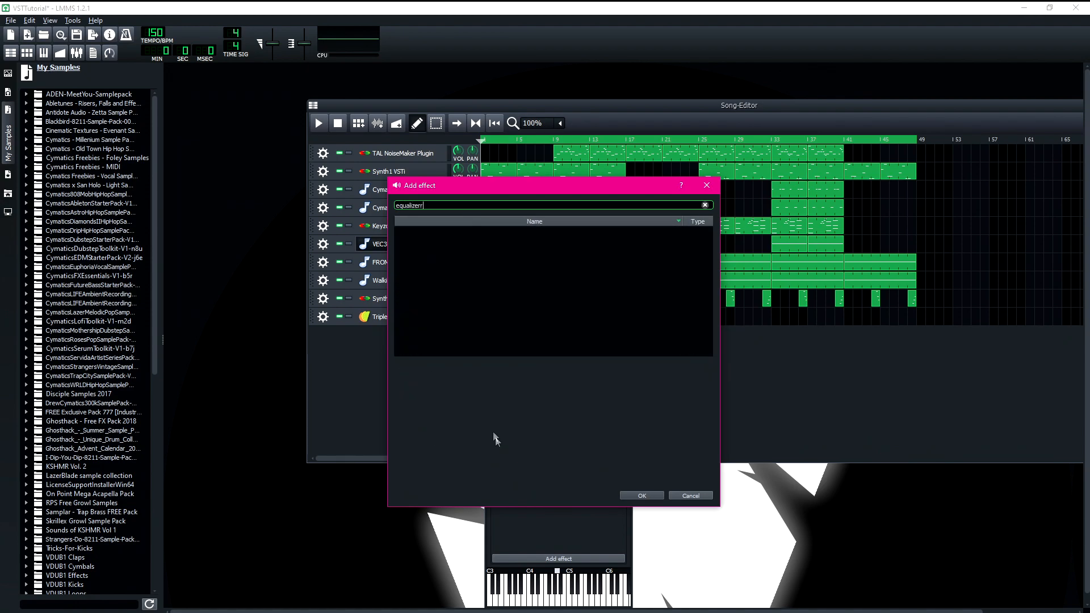
key("BackSpace")
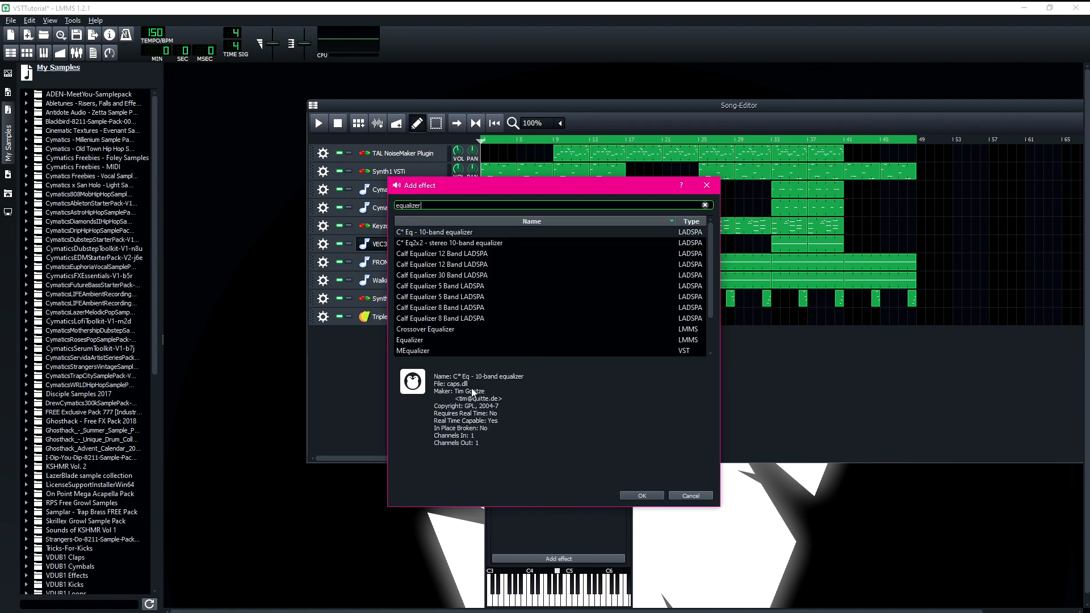
double_click(408, 341)
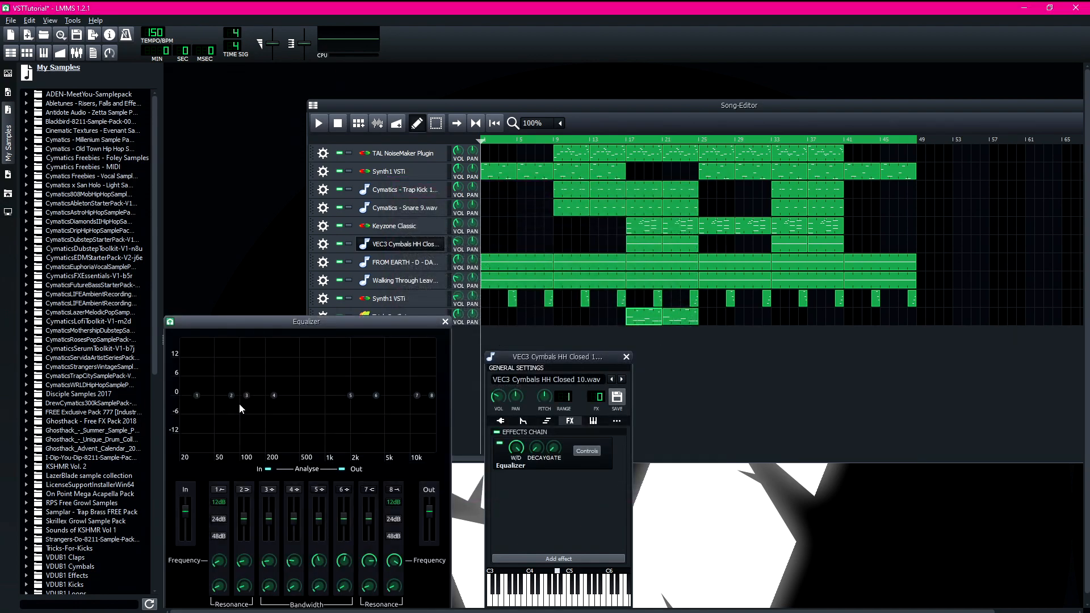
- Cut the hi-hat's low end with Equalizer band 1 as a high-pass a little below 1 kHz, and close the Equalizer
left_click_drag(200, 399, 306, 413)
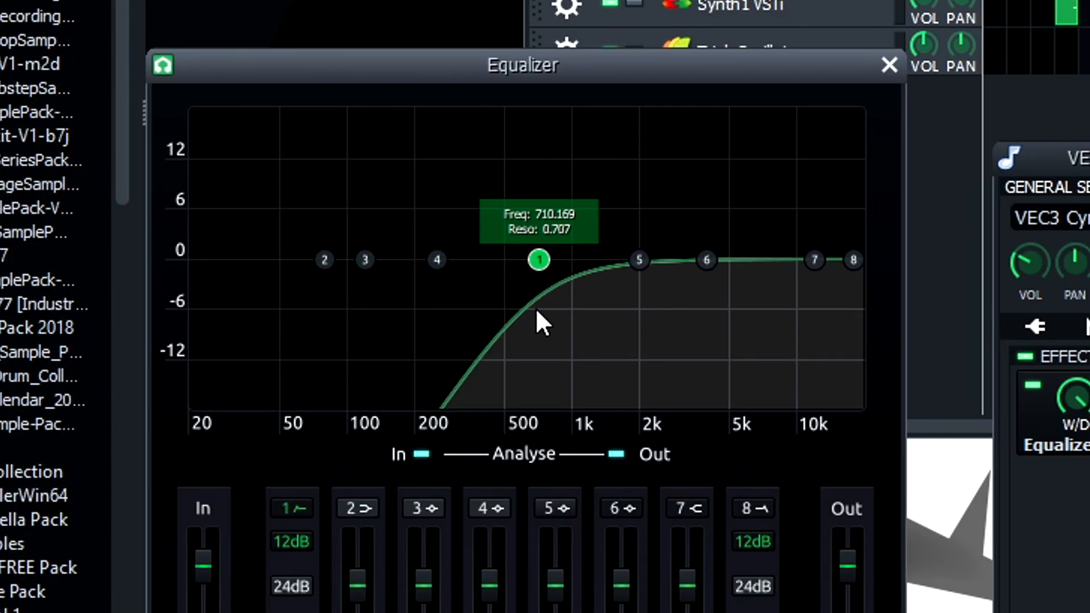
left_click_drag(524, 308, 552, 311)
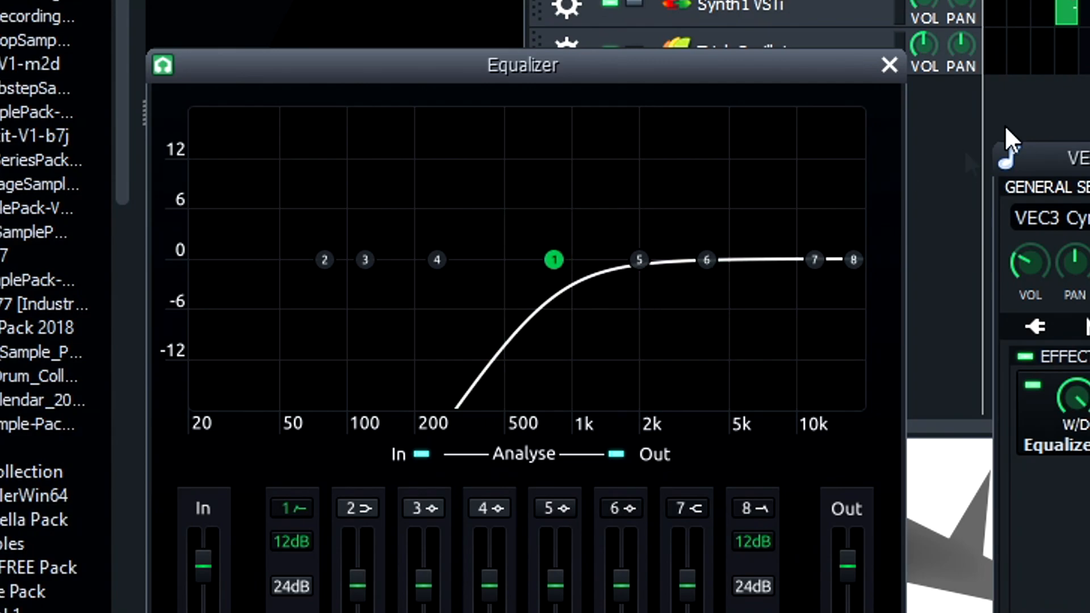
left_click(886, 64)
- In the TAL NoiseMaker Equalizer, high-pass with band 1 just above 500 Hz and dip band 5 near 7150 Hz with bandwidth 1.2
left_click(570, 421)
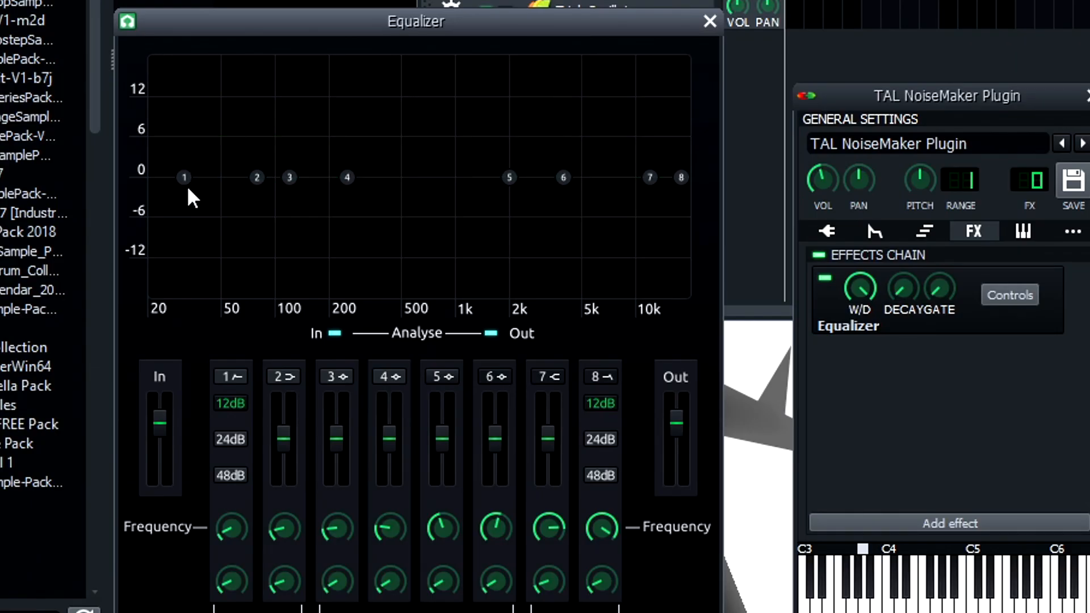
left_click_drag(186, 181, 404, 189)
left_click_drag(585, 190, 692, 208)
scroll(686, 212, "up", 3)
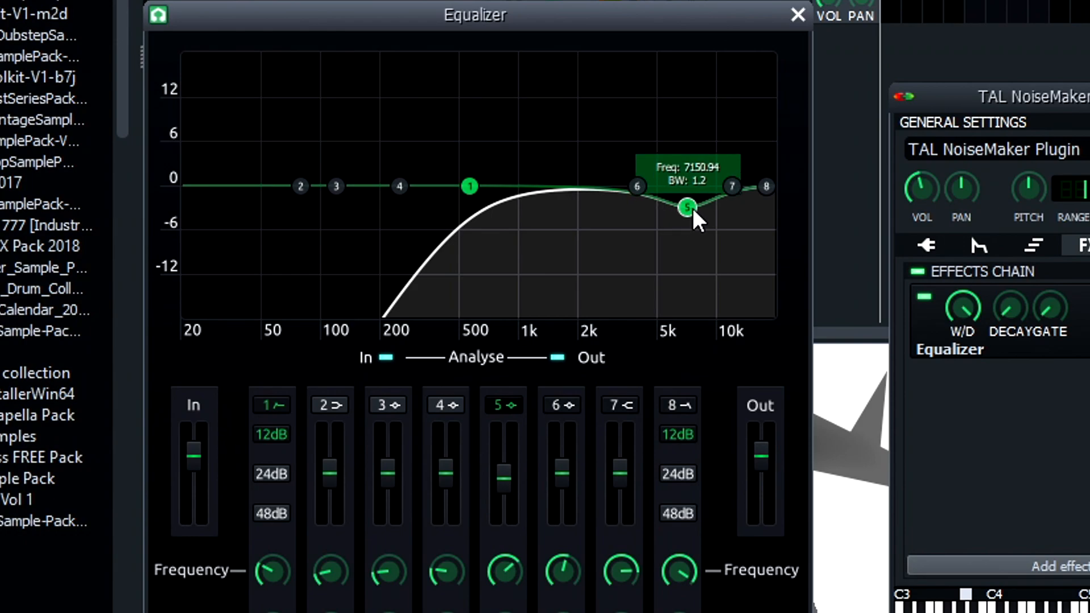
left_click(797, 15)
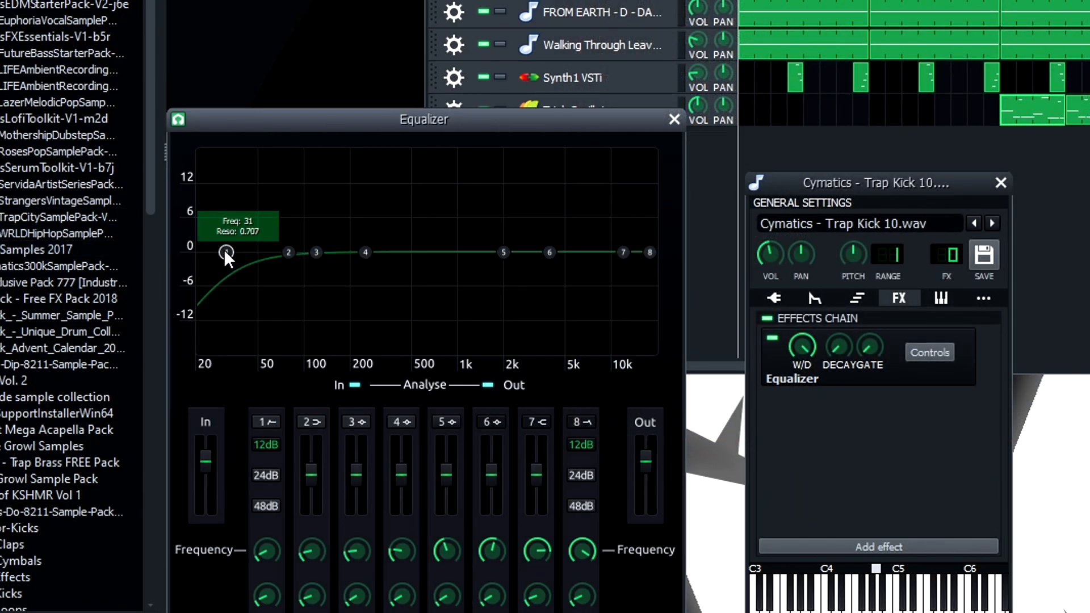
- In the Trap Kick's Equalizer, set the band 1 high-pass just above 20 Hz and pull band 3 down
left_click_drag(225, 253, 218, 259)
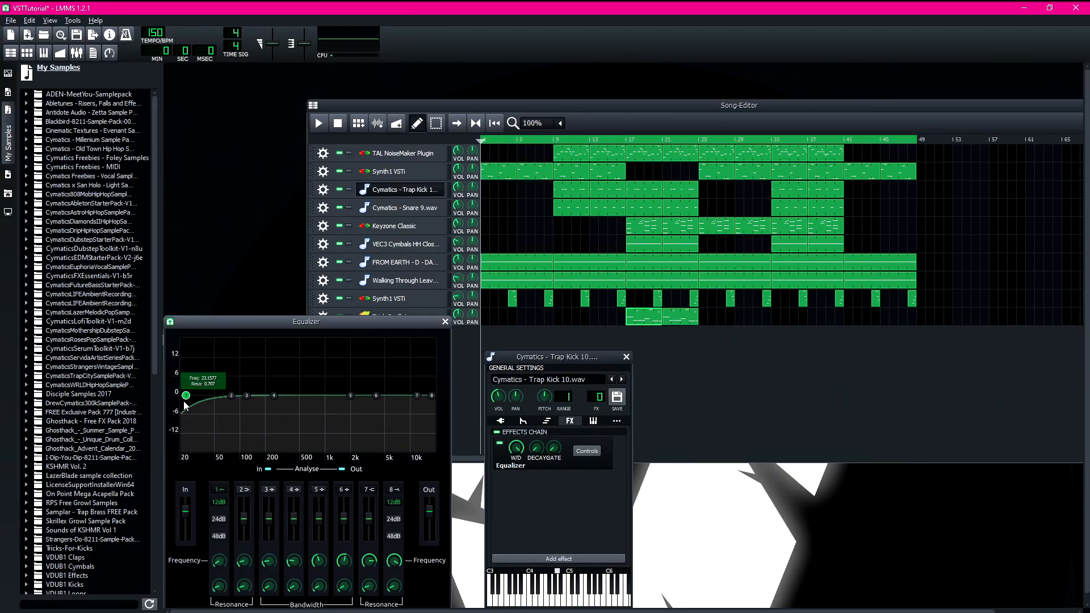
left_click_drag(317, 252, 352, 287)
scroll(518, 254, "up", 2)
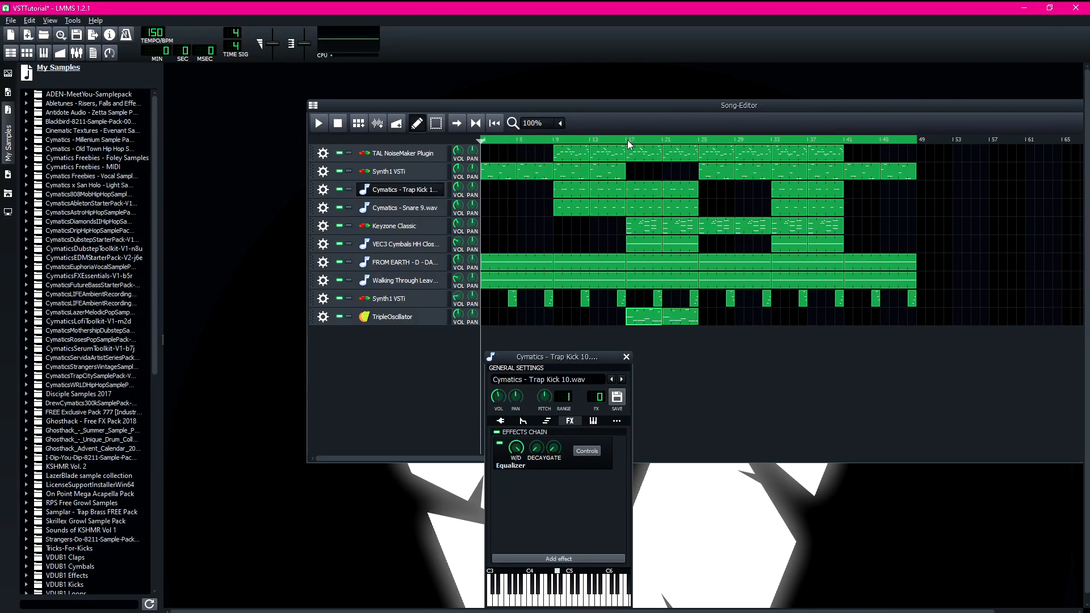
- Add the LMMS Equalizer to the Snare 9 track, high-pass with band 1 near 100 Hz and dip band 3 near 700 Hz
left_click(622, 139)
left_click(404, 208)
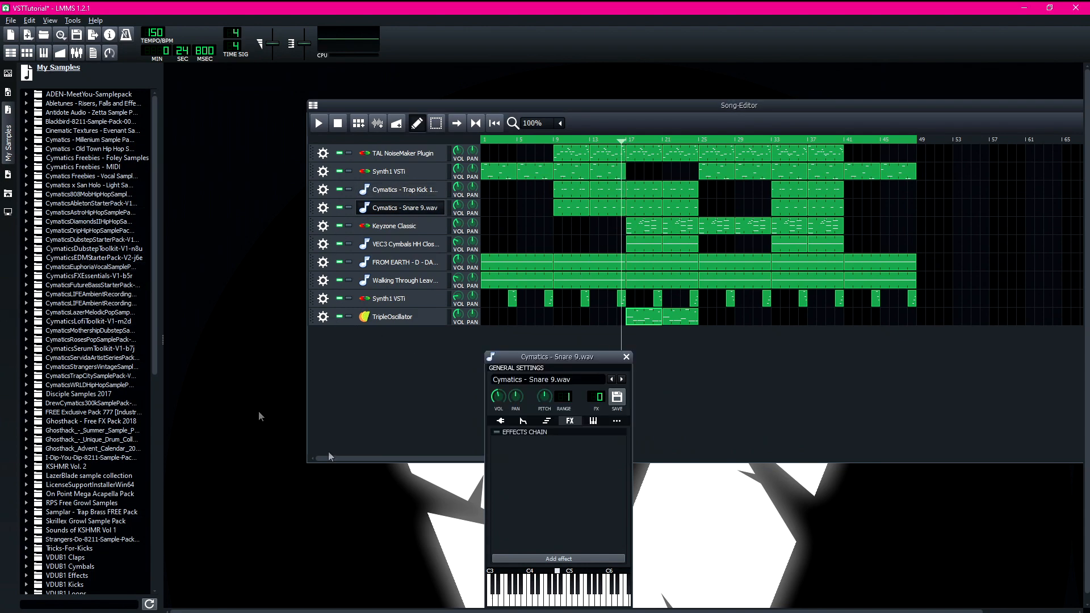
left_click(538, 556)
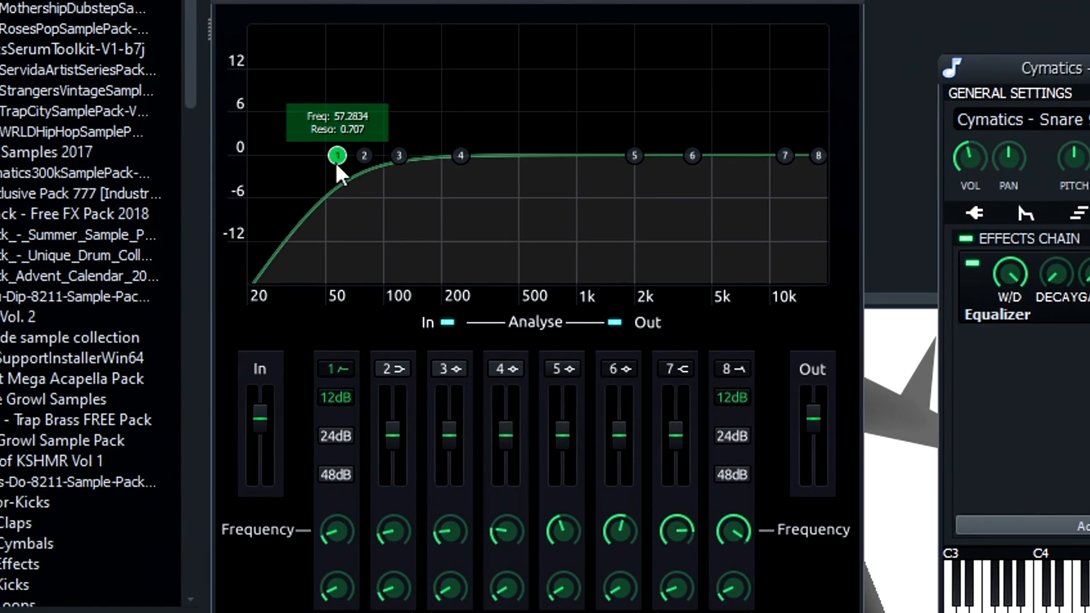
left_click_drag(335, 162, 624, 228)
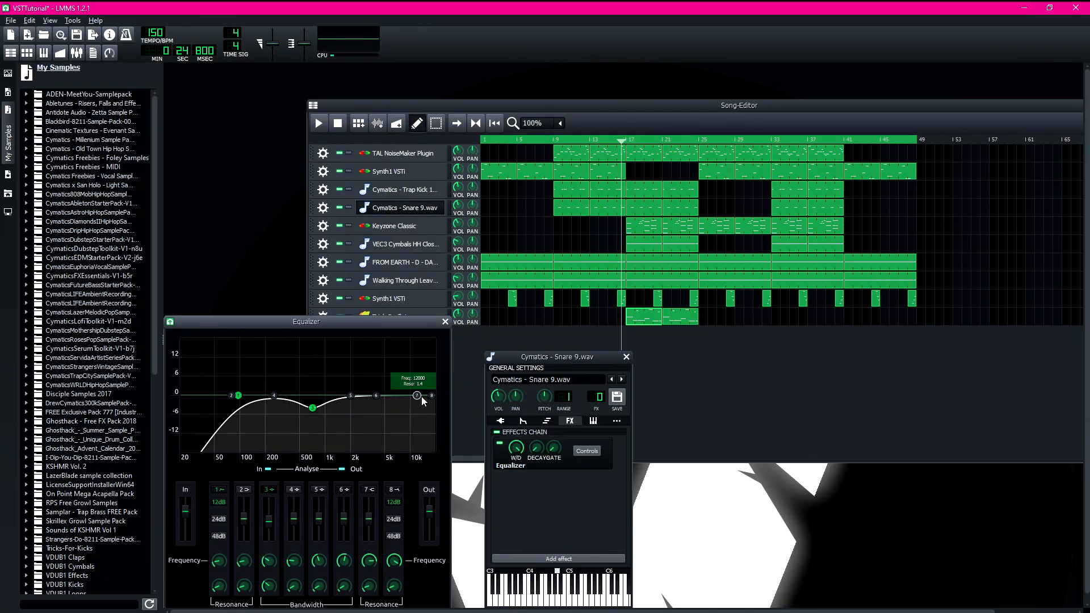
mouse_move(421, 396)
left_mouse_down()
mouse_move(435, 399)
mouse_move(418, 396)
left_mouse_up()
left_click(447, 323)
left_click(626, 358)
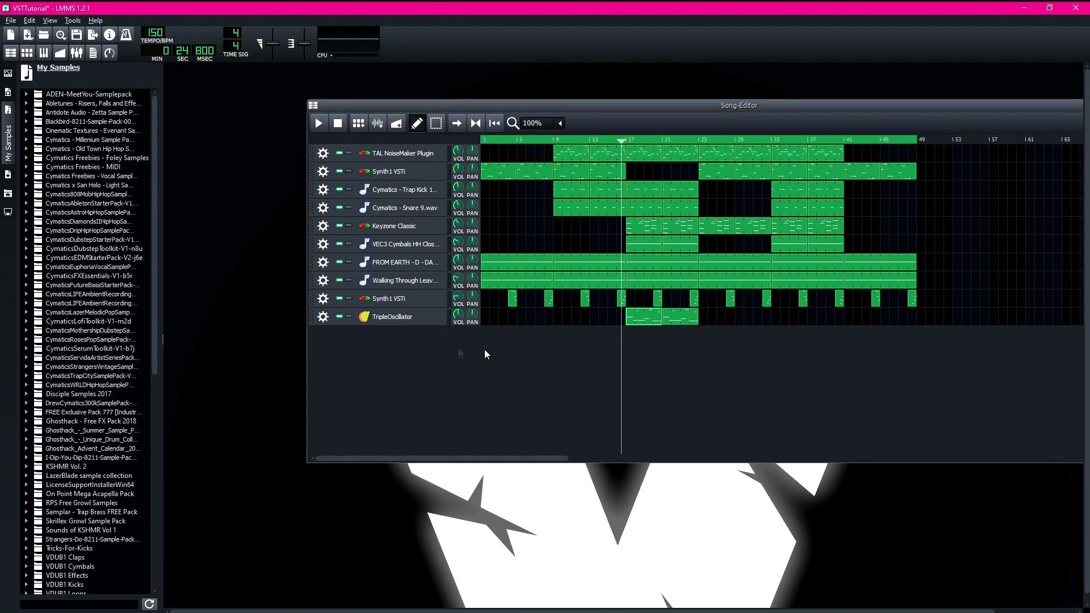
- Add the LMMS Equalizer to the Keyzone Classic track and cut its low end with the band 1 high-pass
left_click(394, 226)
left_click(570, 421)
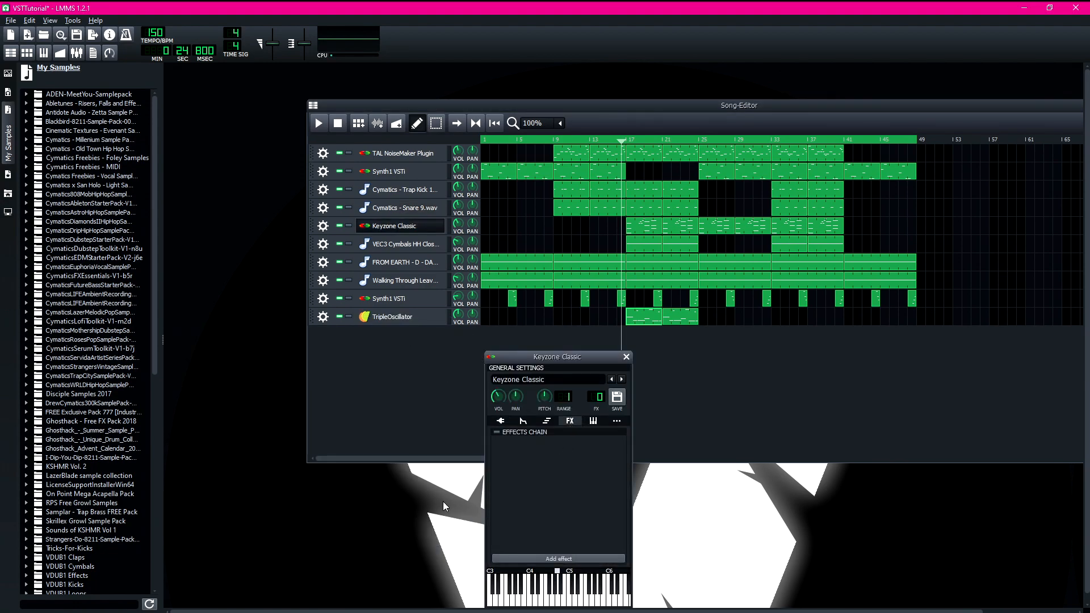
type("equalizer")
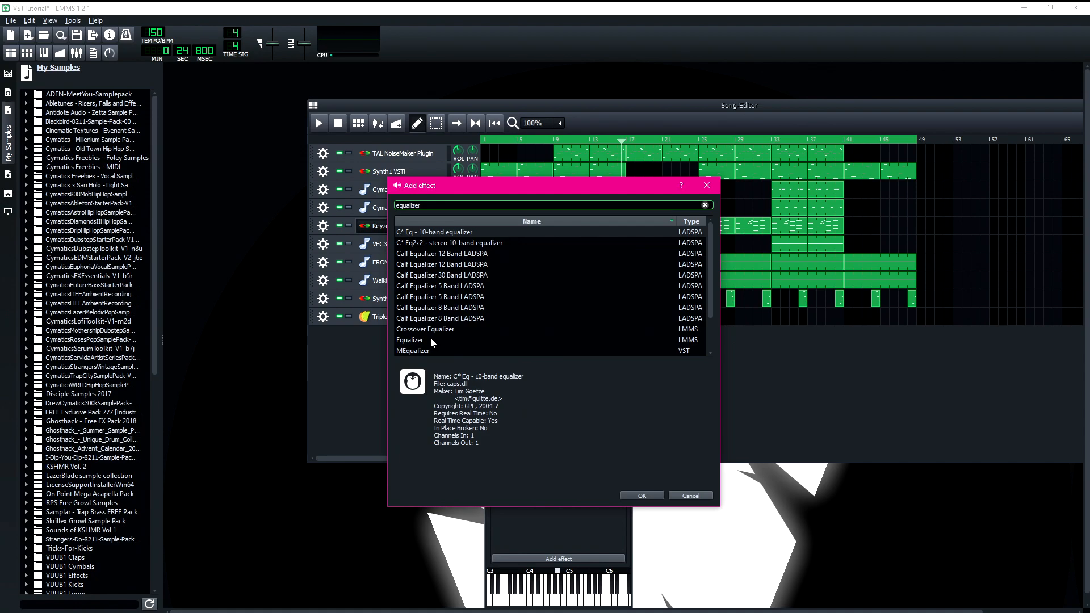
double_click(430, 338)
left_click_drag(204, 403, 261, 406)
left_click(446, 322)
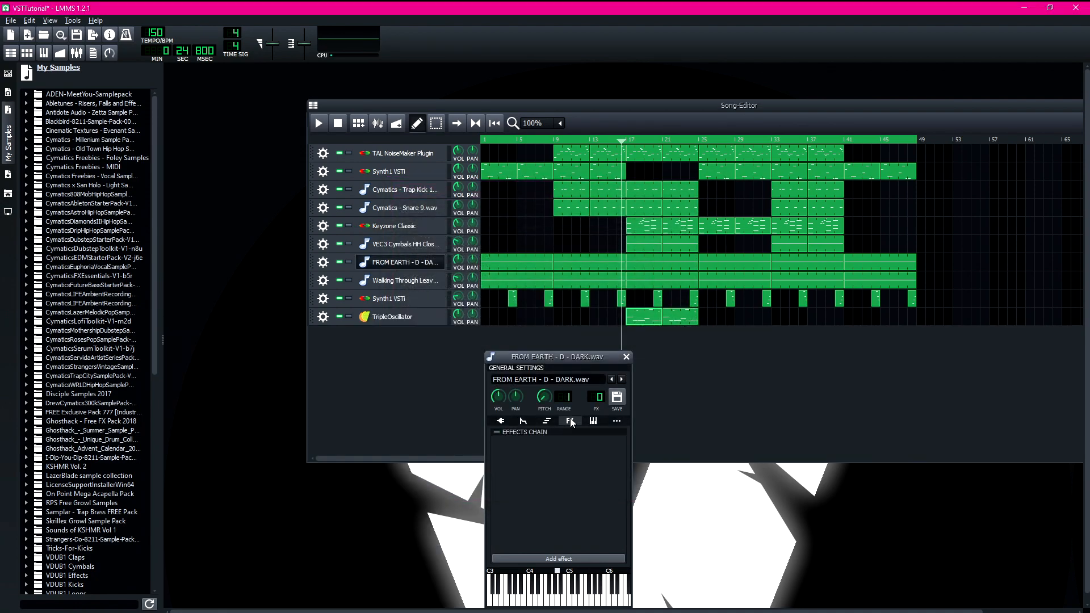
- Add the LMMS Equalizer to the FROM EARTH - D - DARK.wav track and raise the band 1 high-pass above 170 Hz
left_click(526, 556)
type("equalizer")
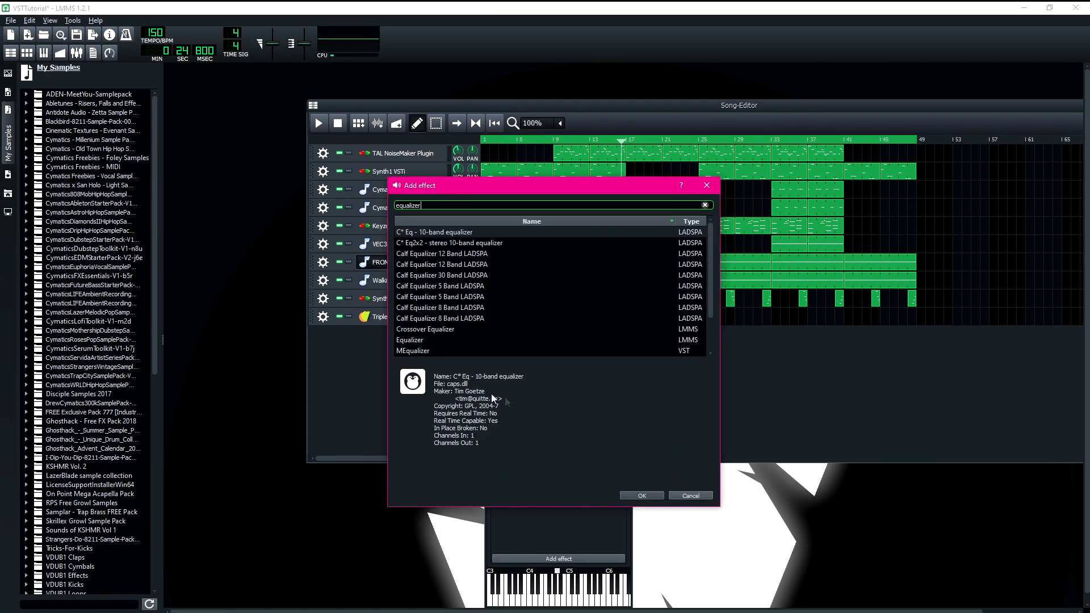
left_click(411, 341)
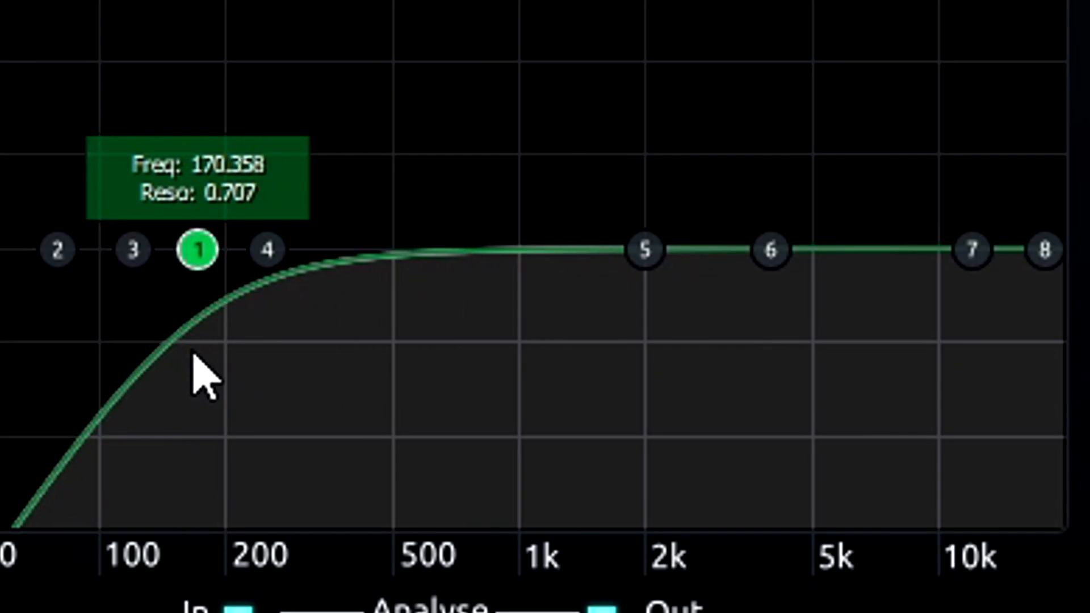
left_click_drag(200, 377, 358, 396)
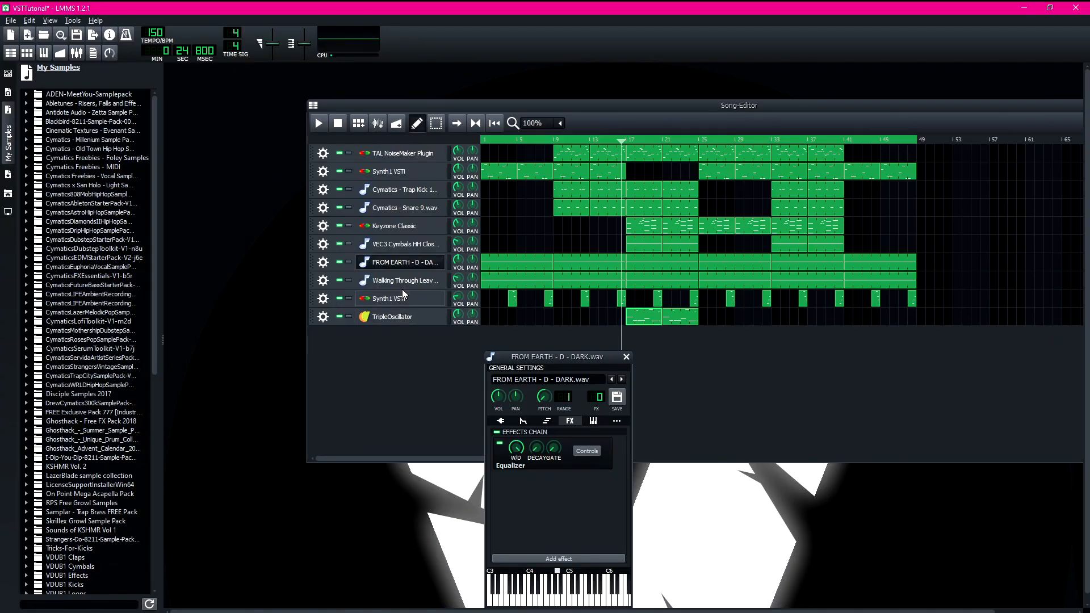
- Add the LMMS Equalizer after C* Plate2x2 on the Walking Through Leaves 2.wav track and remove its low end with band 1
left_click(500, 421)
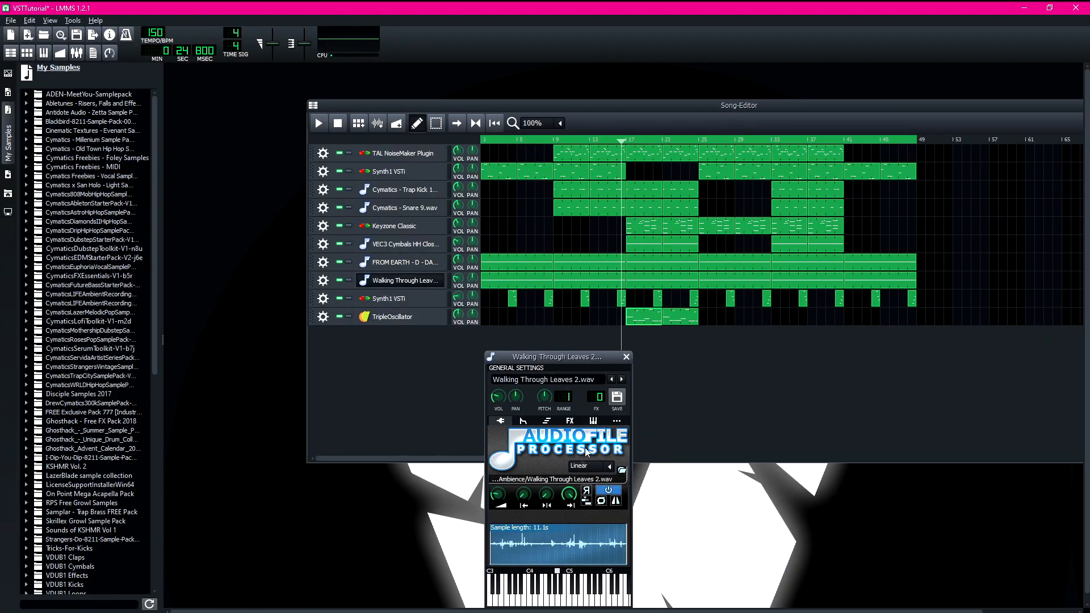
left_click(568, 421)
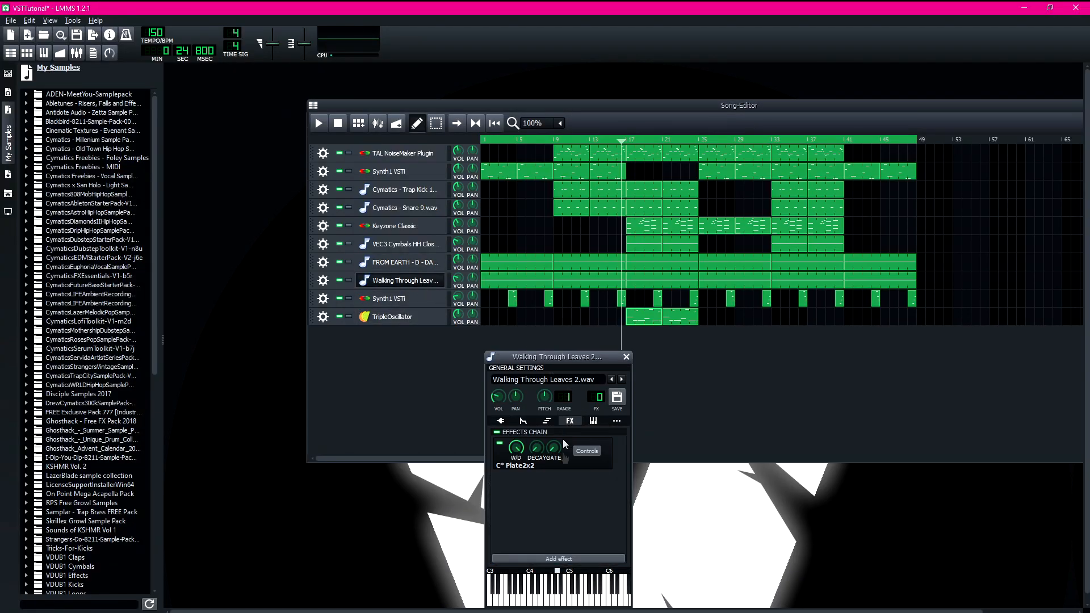
left_click(536, 558)
key("Return")
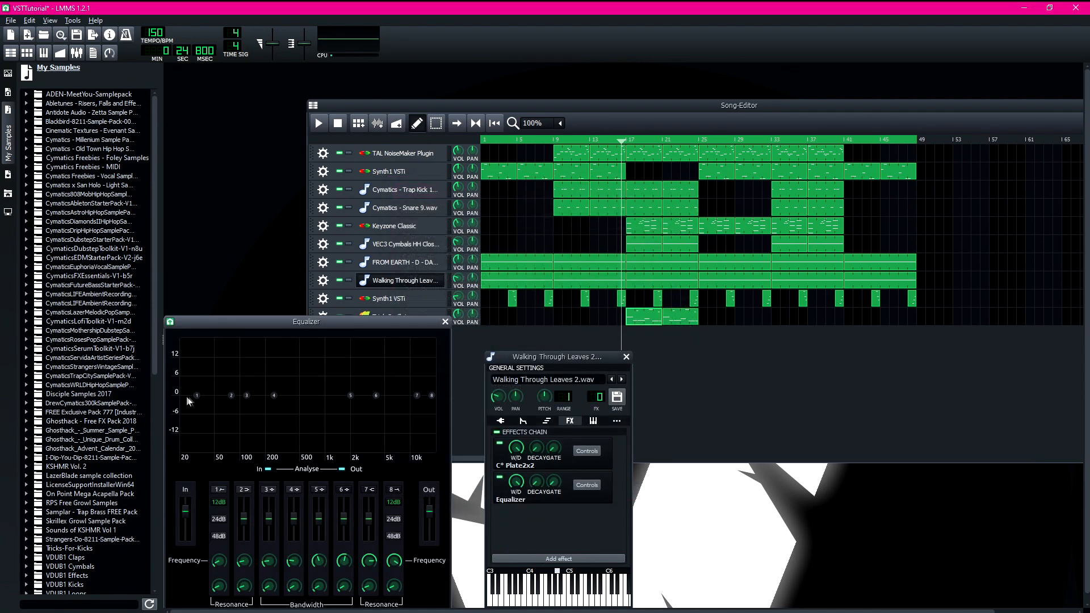
left_click_drag(195, 396, 298, 411)
left_click(445, 322)
- Add the LMMS Equalizer to the Synth1 VSTi track above TripleOscillator and high-pass its low frequencies with band 1
left_click(397, 298)
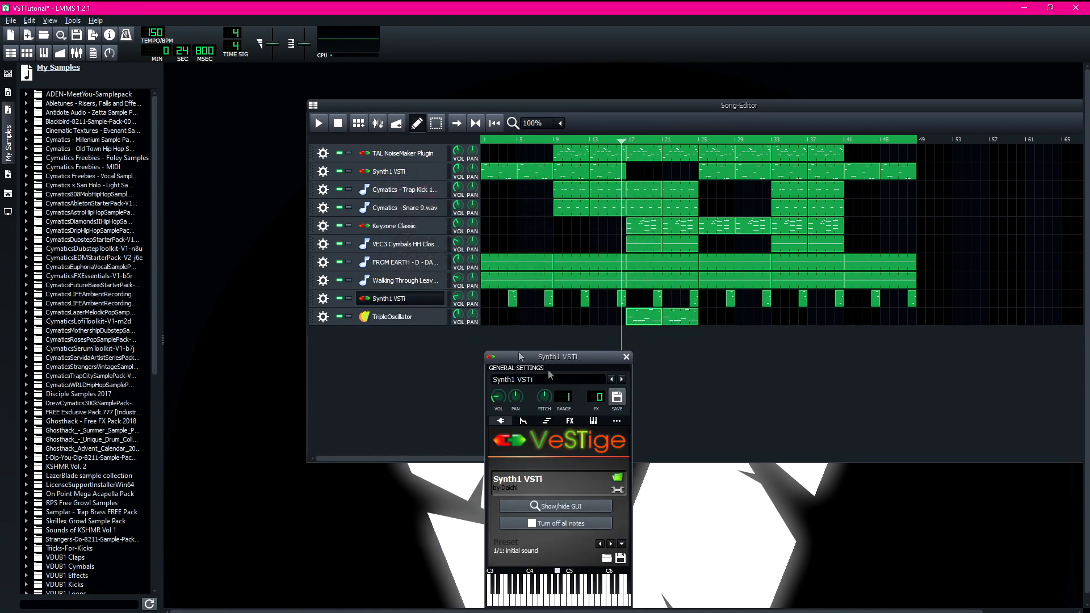
left_click(570, 423)
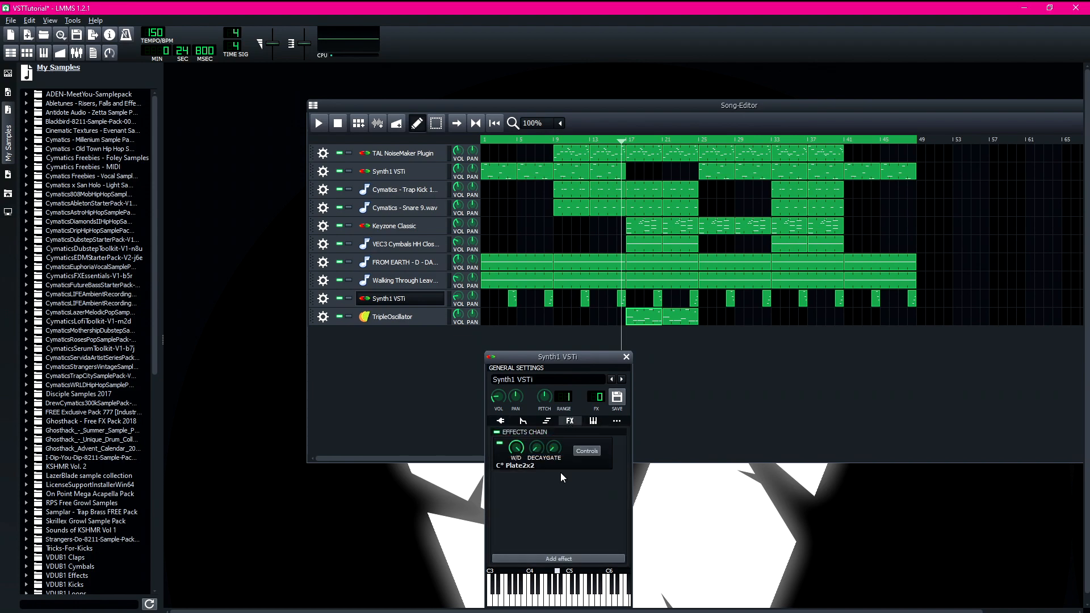
left_click(556, 559)
type("eq")
double_click(403, 343)
left_click_drag(197, 395, 261, 409)
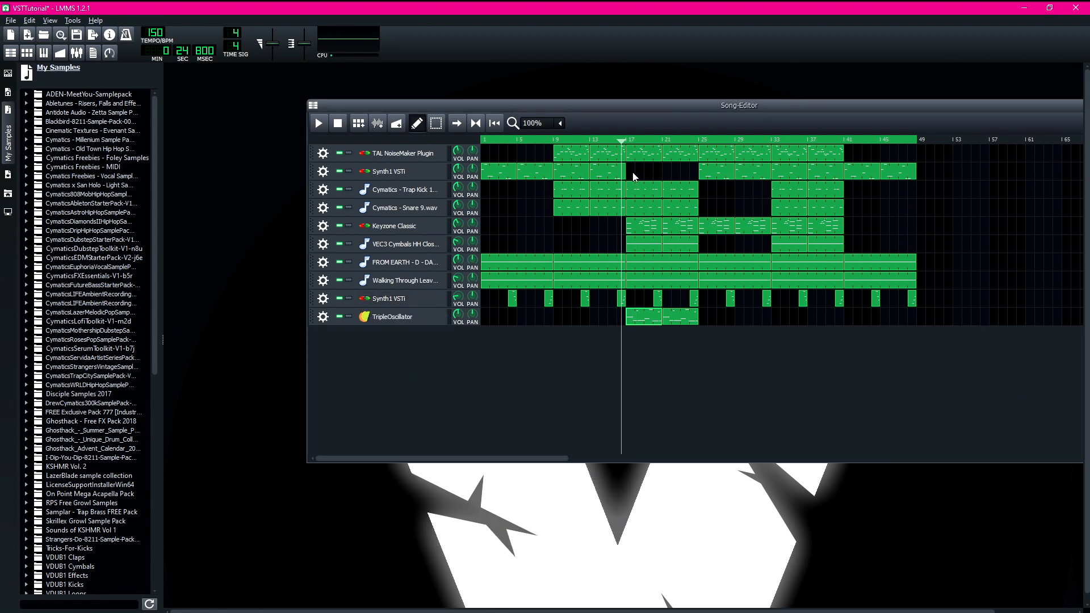
- Name FX-Mixer channel 1 Sidechain
left_click(622, 137)
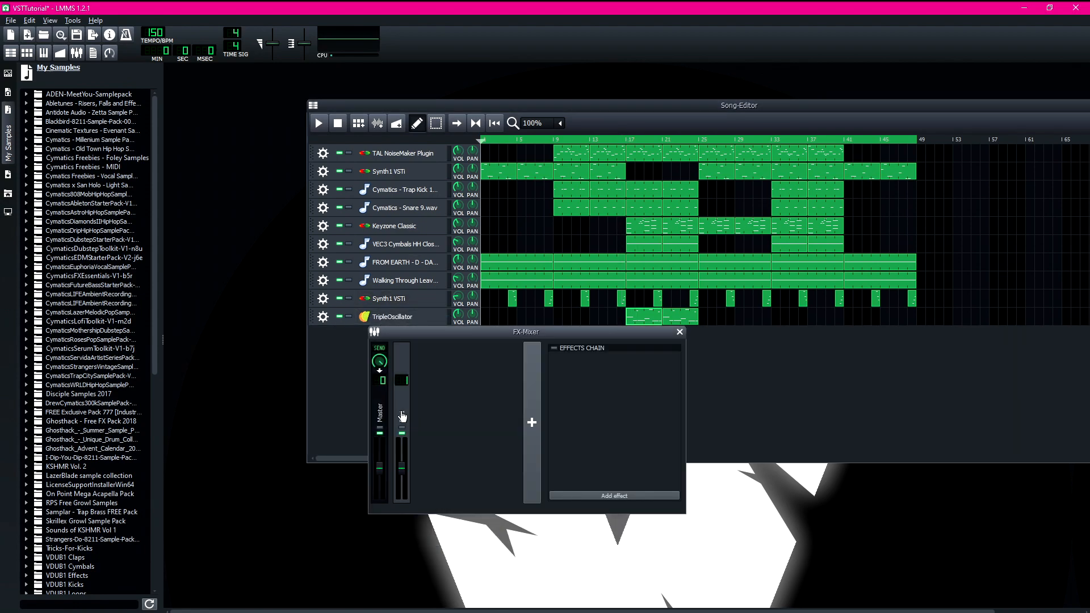
double_click(405, 413)
type("Sidechain")
key("Return")
- Route the FROM EARTH, Walking Through Leaves, hi-hat, Keyzone Classic and TripleOscillator tracks to FX channel 1
left_click(412, 281)
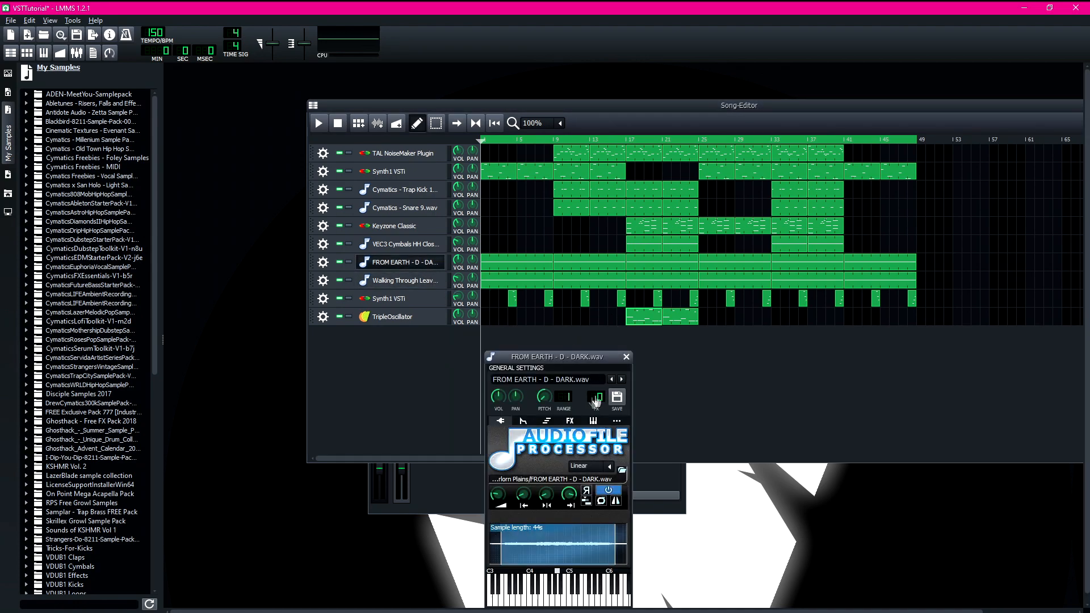
left_click(427, 280)
left_click(429, 246)
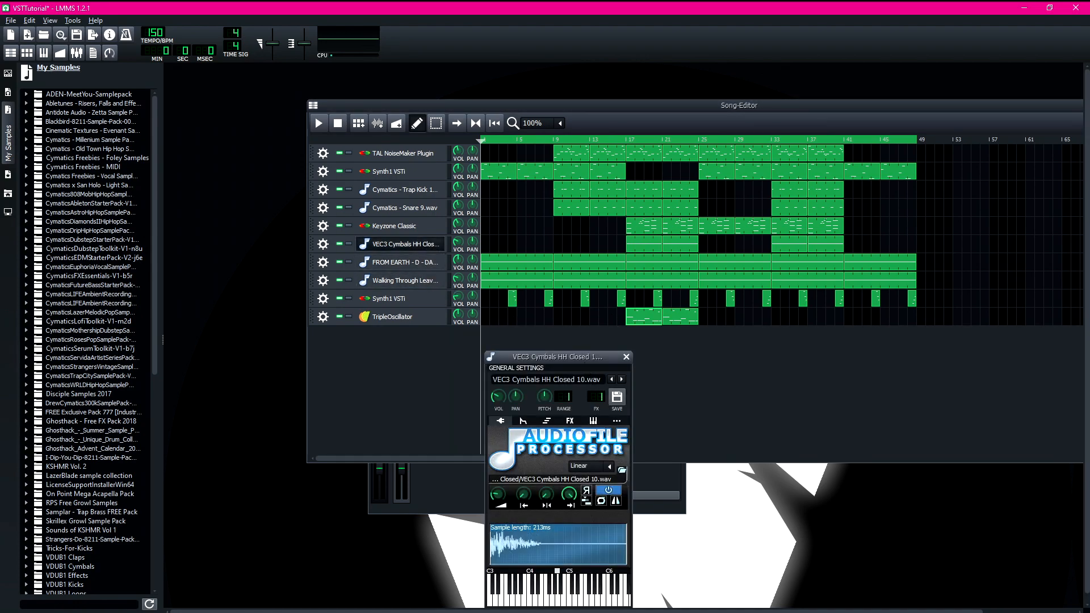
left_click(626, 357)
left_click(416, 230)
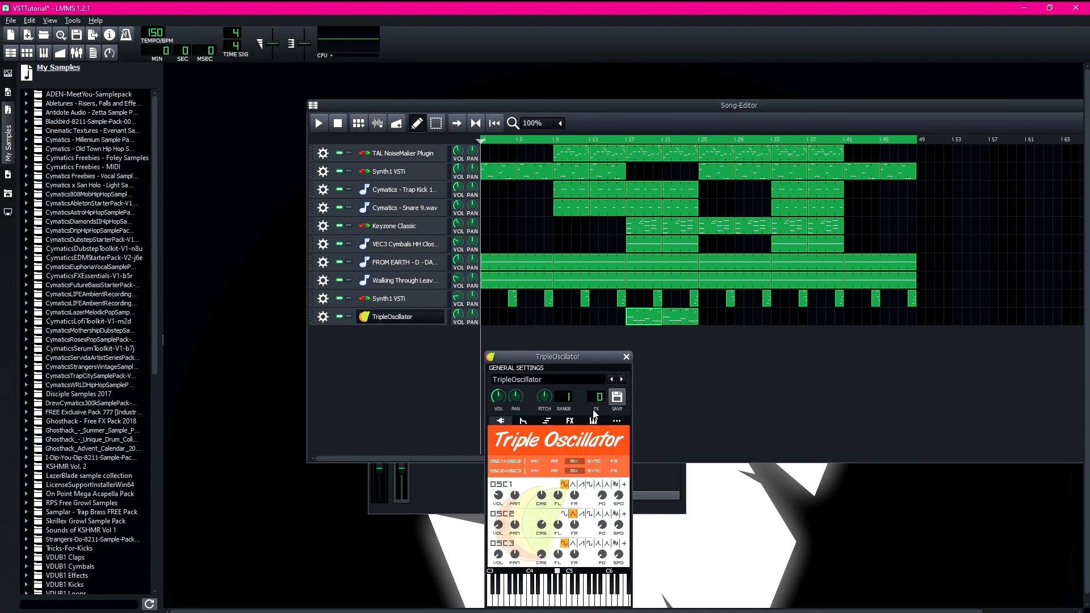
left_click(626, 357)
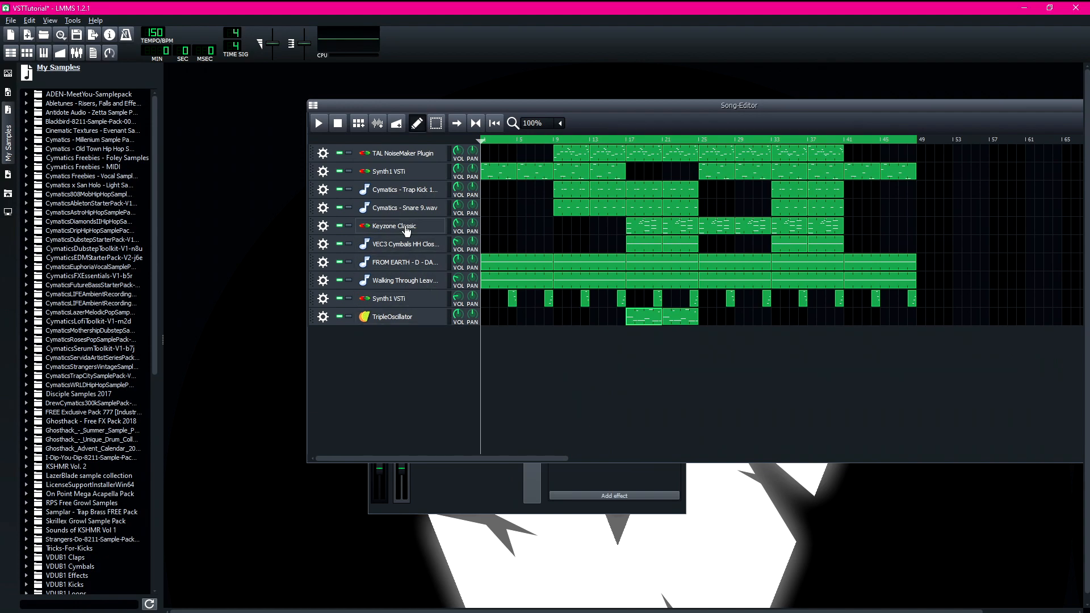
left_click(404, 190)
left_click(625, 358)
- Add the Calf Sidechain Compressor LADSPA to the effects chain of the Sidechain mixer channel
left_click(571, 485)
left_click(579, 493)
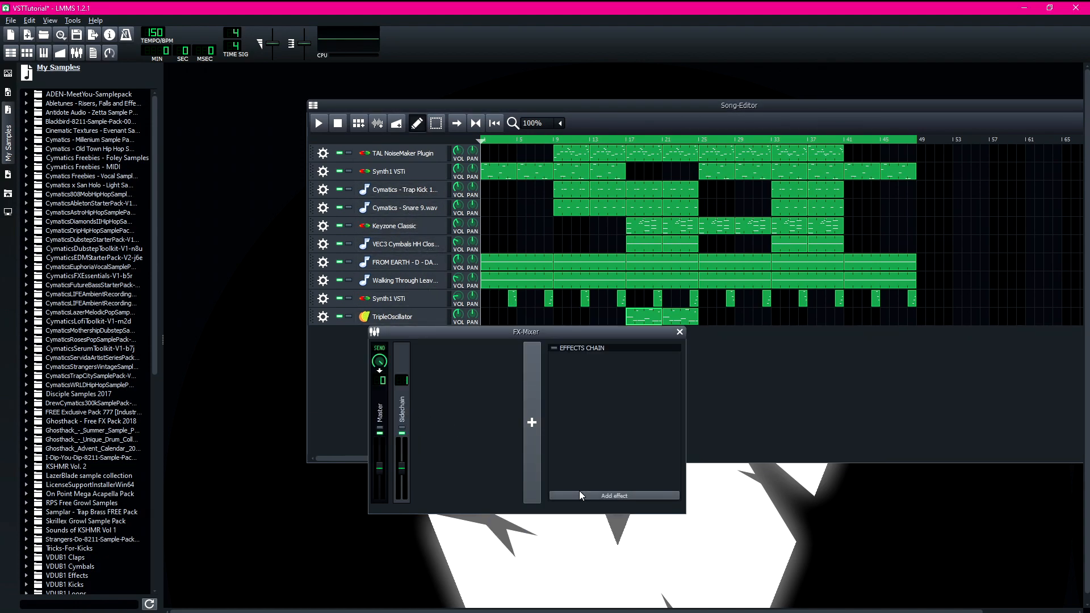
type("sidec")
key("Return")
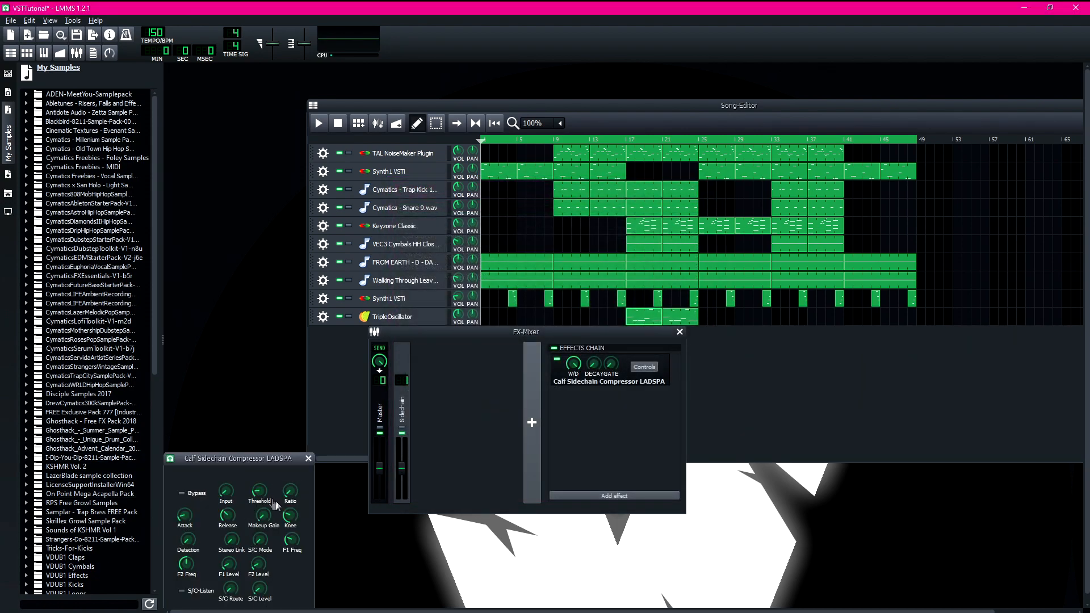
- Adjust the threshold, ratio and attack of the Calf Sidechain Compressor, and close its controls
left_click_drag(257, 492, 290, 492)
left_click_drag(189, 519, 189, 523)
left_click(308, 459)
- Create a BitInvader track below TripleOscillator and add the Peak Controller to its effects chain
left_click(8, 73)
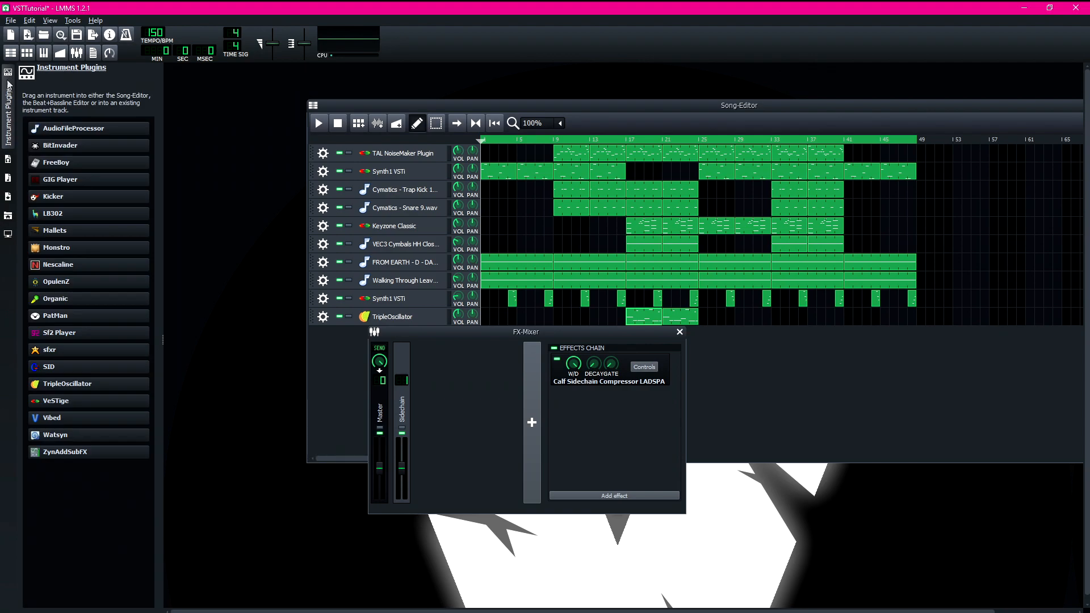
left_click_drag(59, 146, 329, 358)
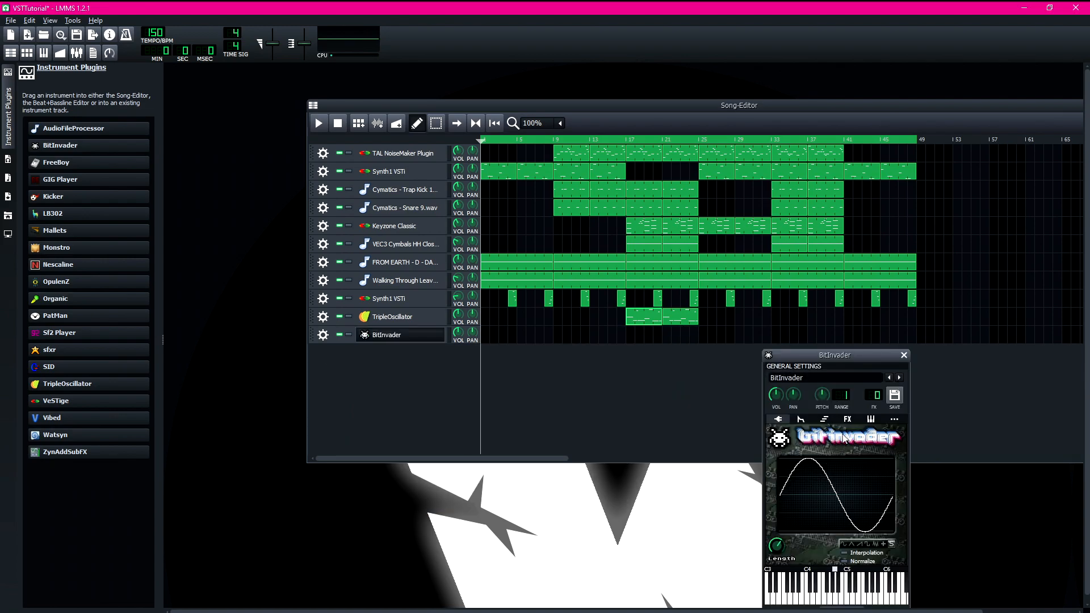
left_click(847, 421)
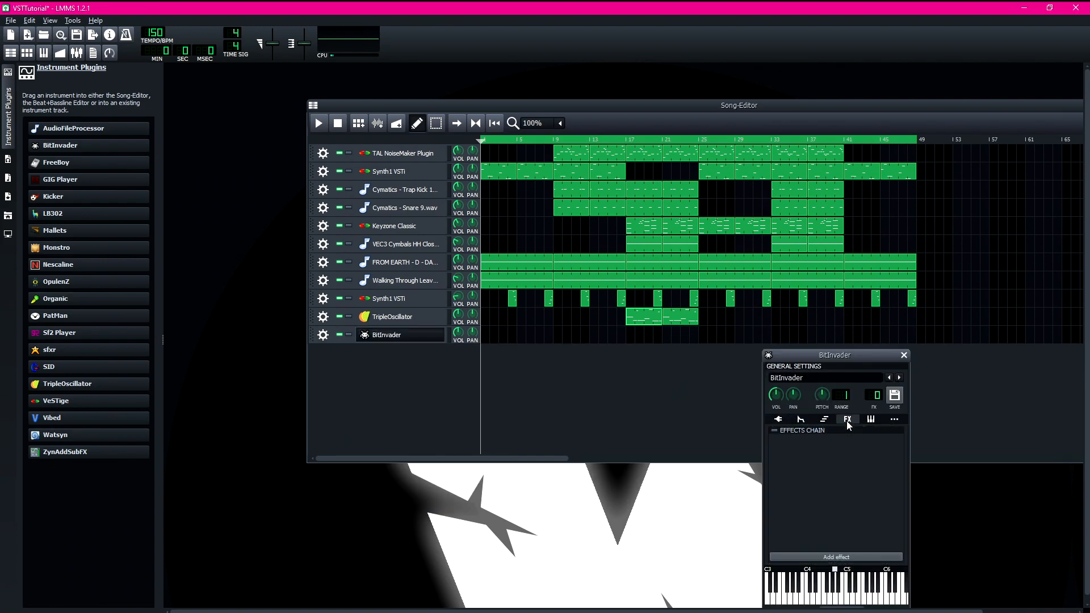
left_click(819, 558)
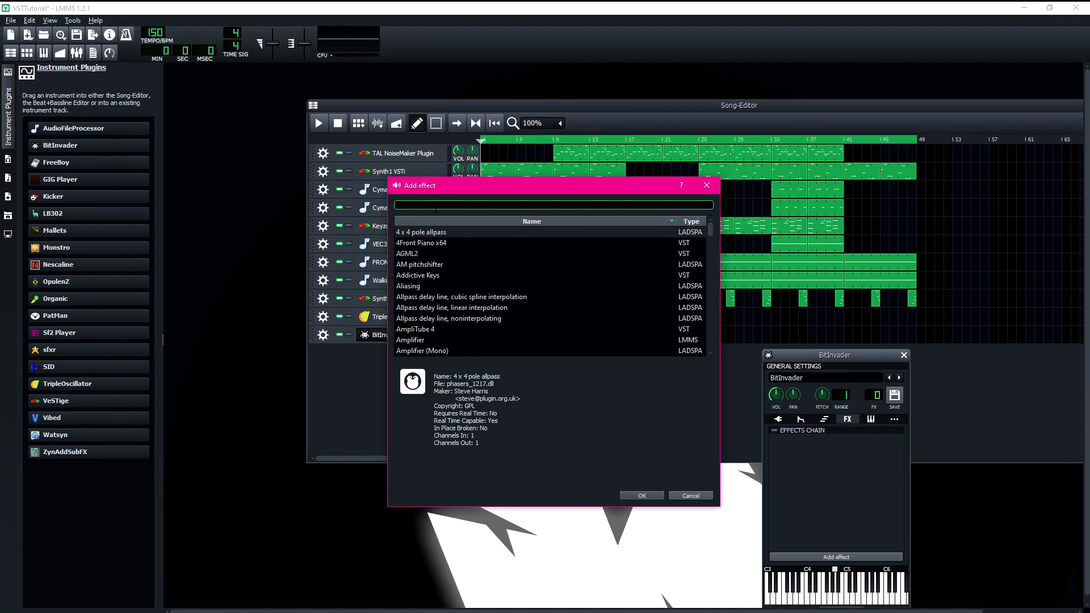
type("peak")
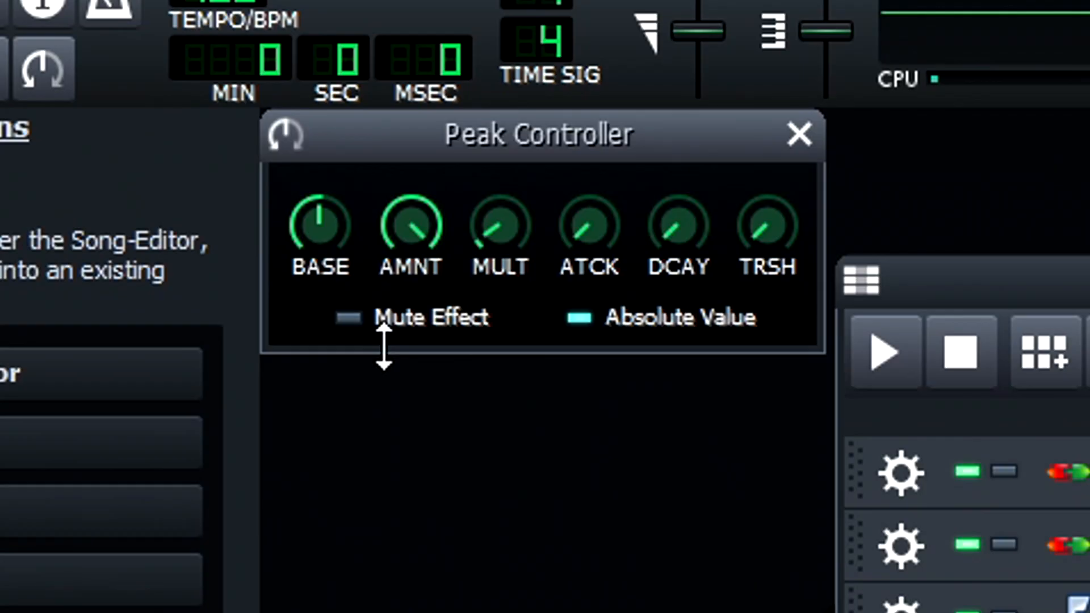
- Turn on Mute Effect in the Peak Controller and lower its Base value
left_click(187, 115)
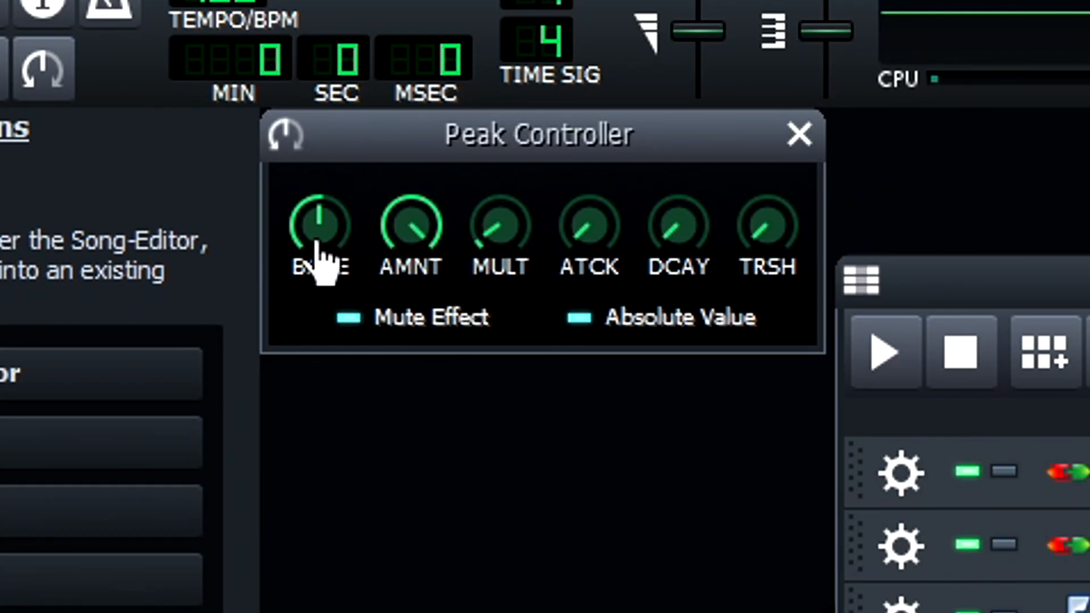
left_click_drag(177, 95, 178, 98)
left_click_drag(312, 239, 312, 244)
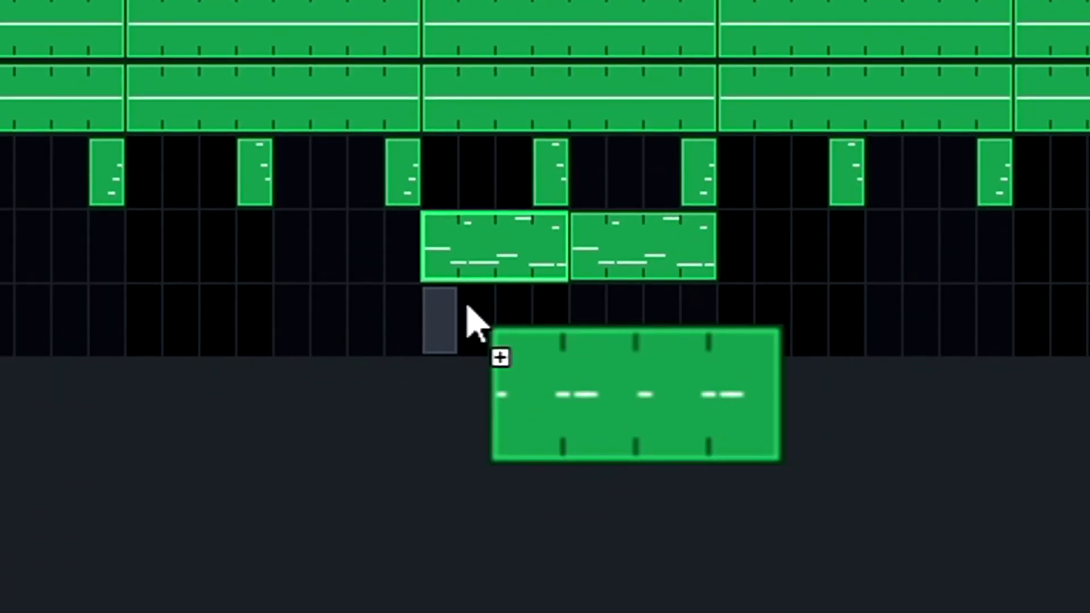
- Copy the Trap Kick pattern onto the BitInvader track at bars 17 and 21
left_click_drag(469, 323, 462, 329)
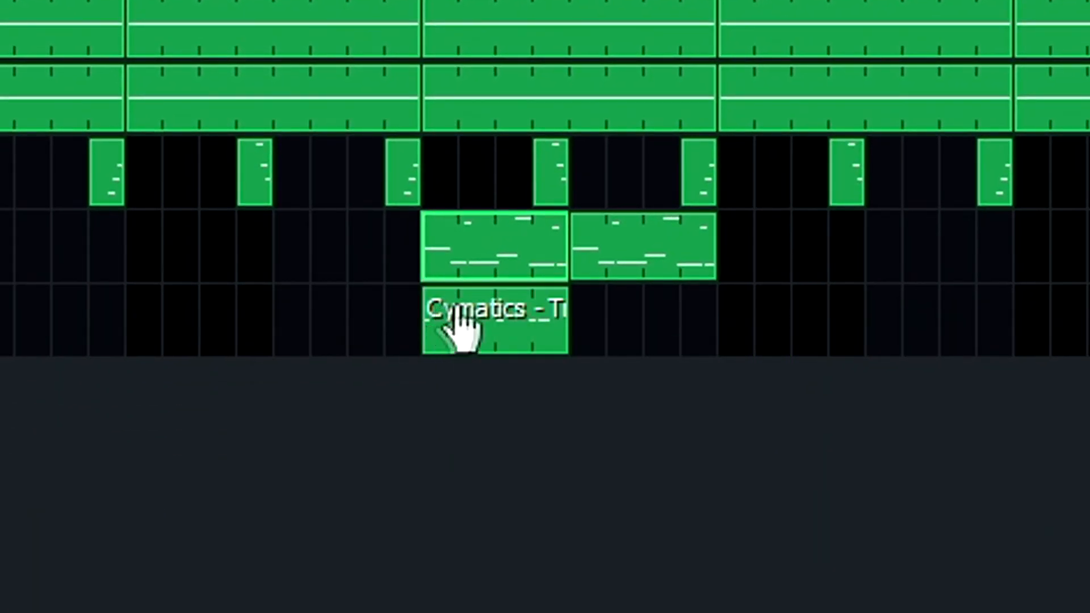
left_click_drag(529, 336, 582, 316)
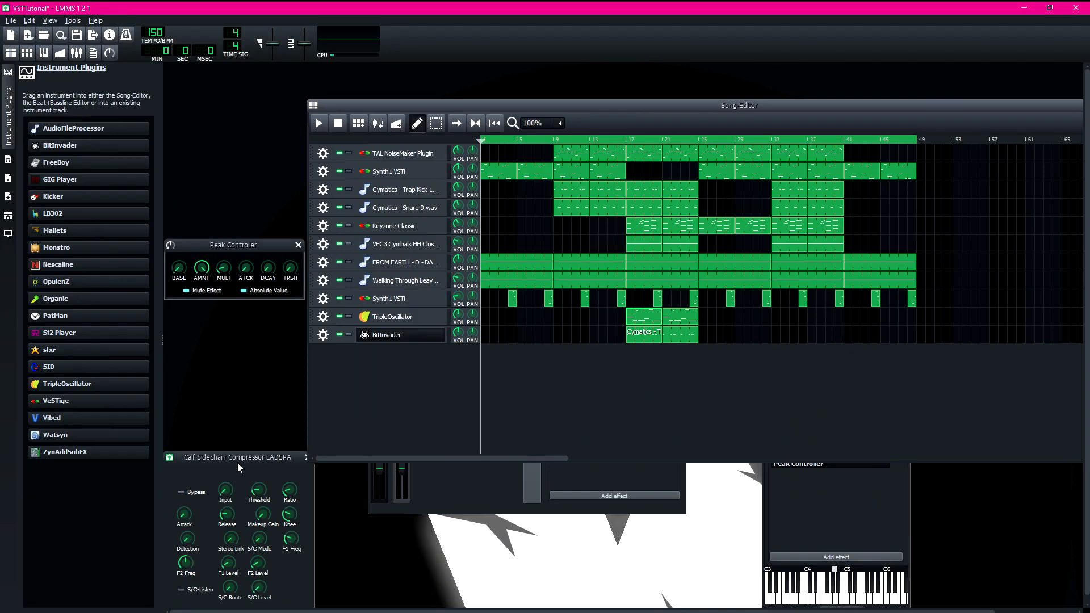
- Connect the S/C Level of the Calf Sidechain Compressor to a controller
left_click_drag(238, 459, 246, 425)
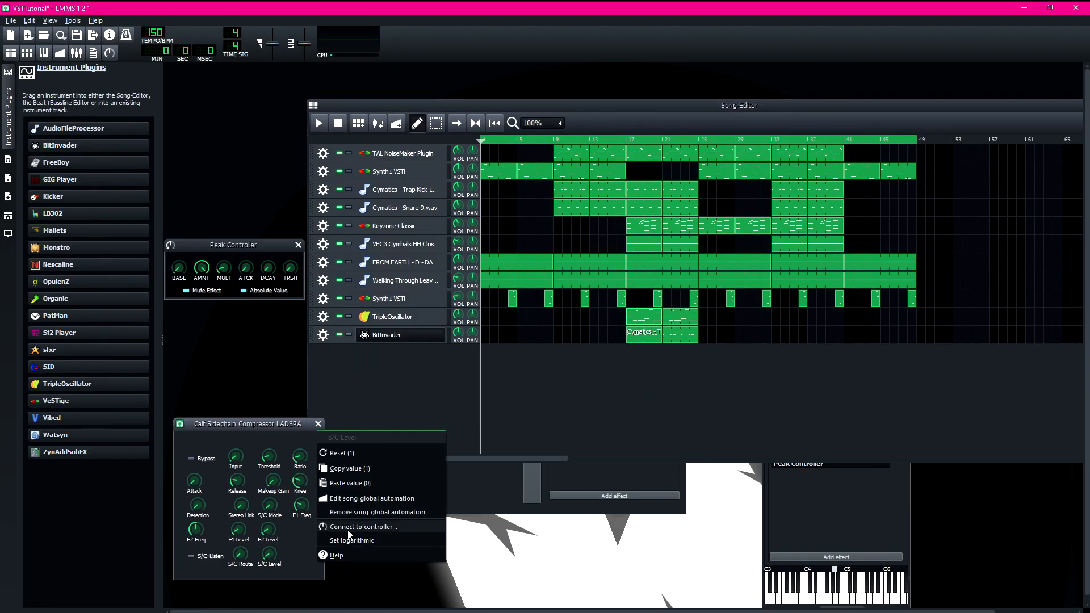
left_click(348, 527)
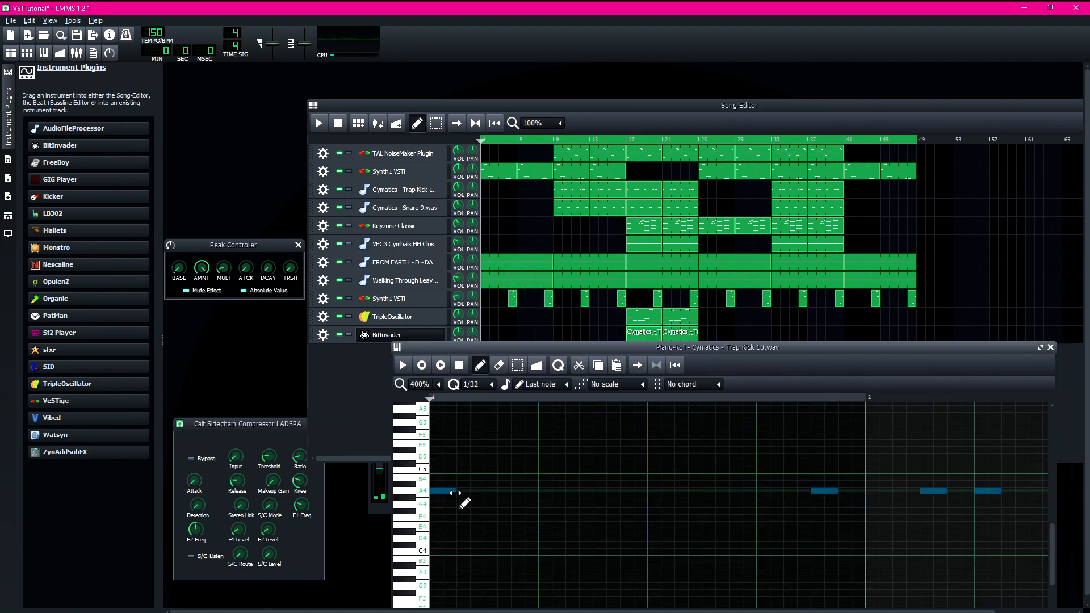
- Shorten the A4 notes of the copied Trap Kick pattern to 1/32 in the Piano-Roll
left_click_drag(456, 493, 443, 493)
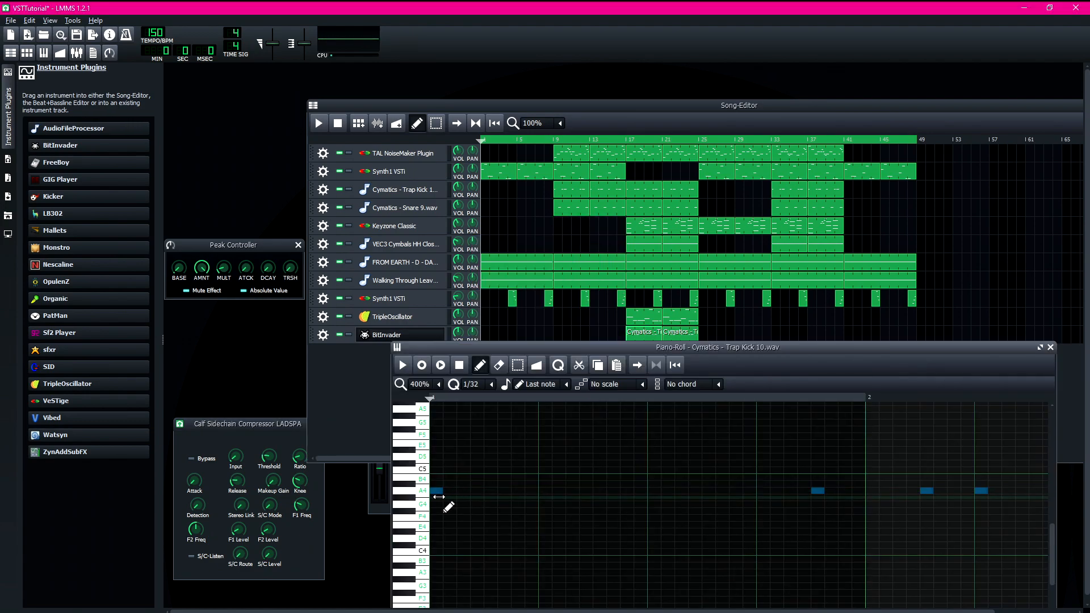
- Copy the shortened Trap Kick pattern from bar 17 to bar 21 on the BitInvader track and play from bar 17
left_click_drag(644, 339, 673, 335)
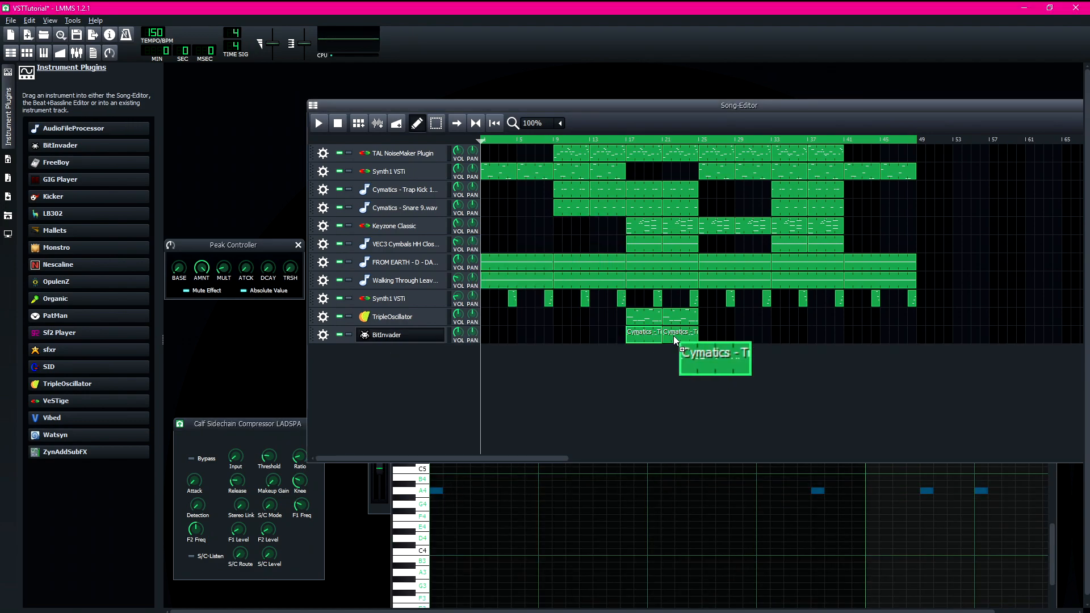
left_click(622, 139)
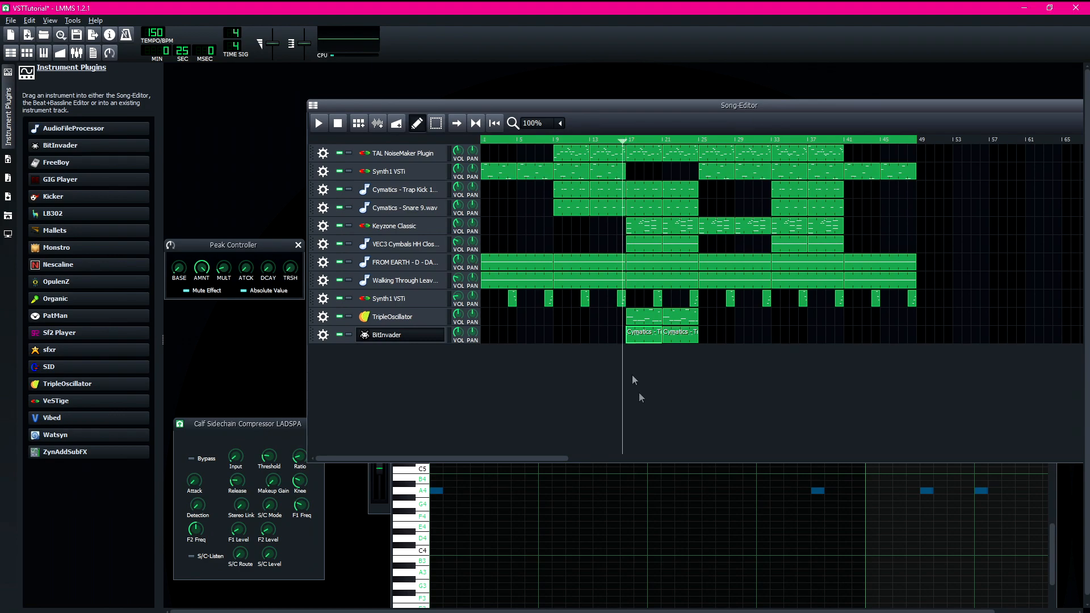
key("space")
- Check the Ratio, Threshold and Release settings of the Calf Sidechain Compressor
left_click(299, 456)
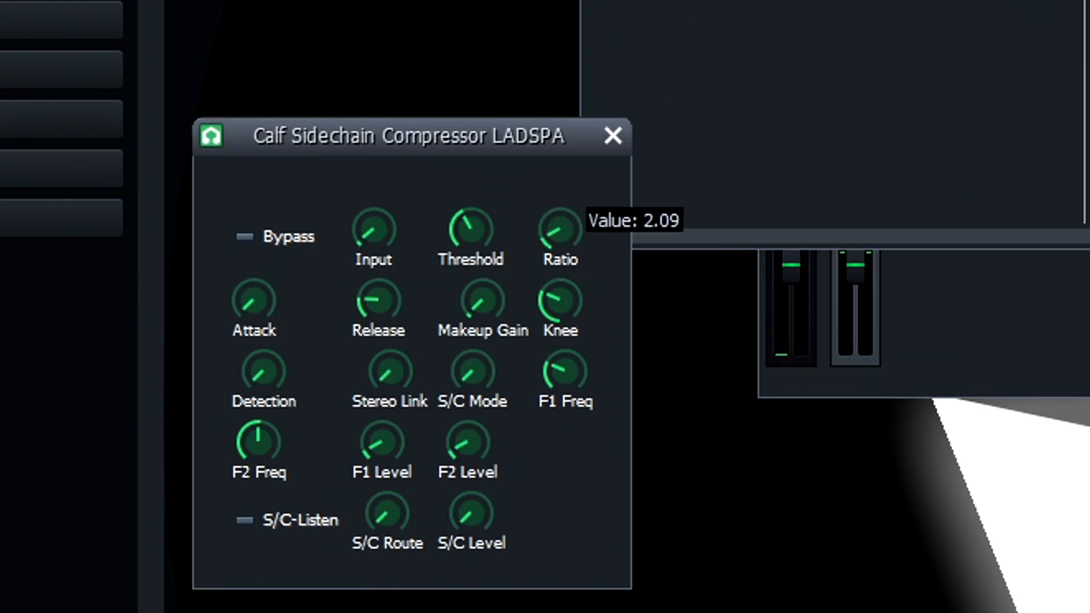
left_click(494, 236)
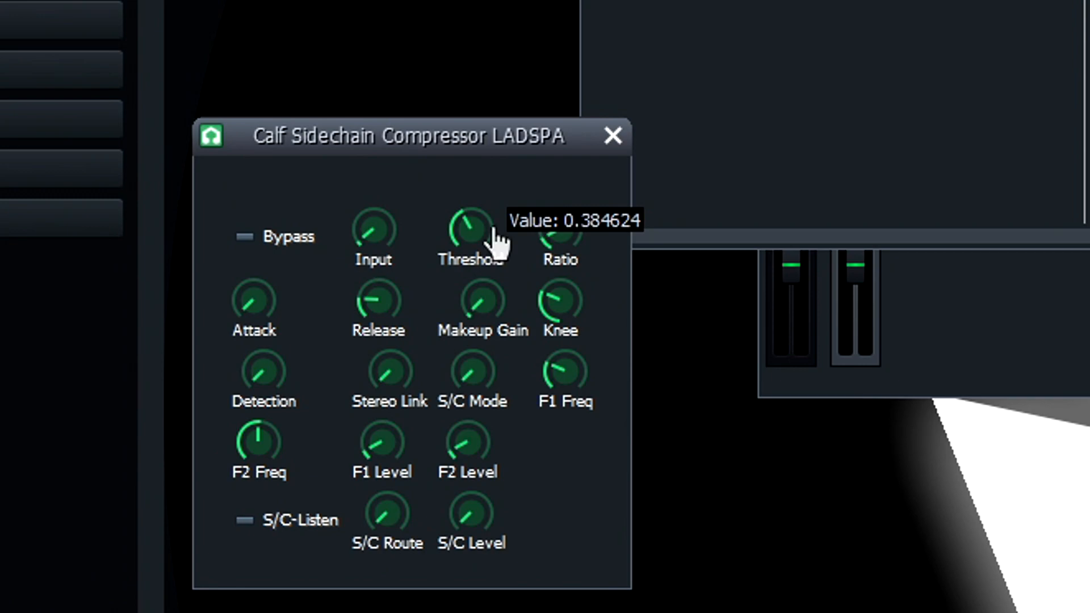
left_click(378, 300)
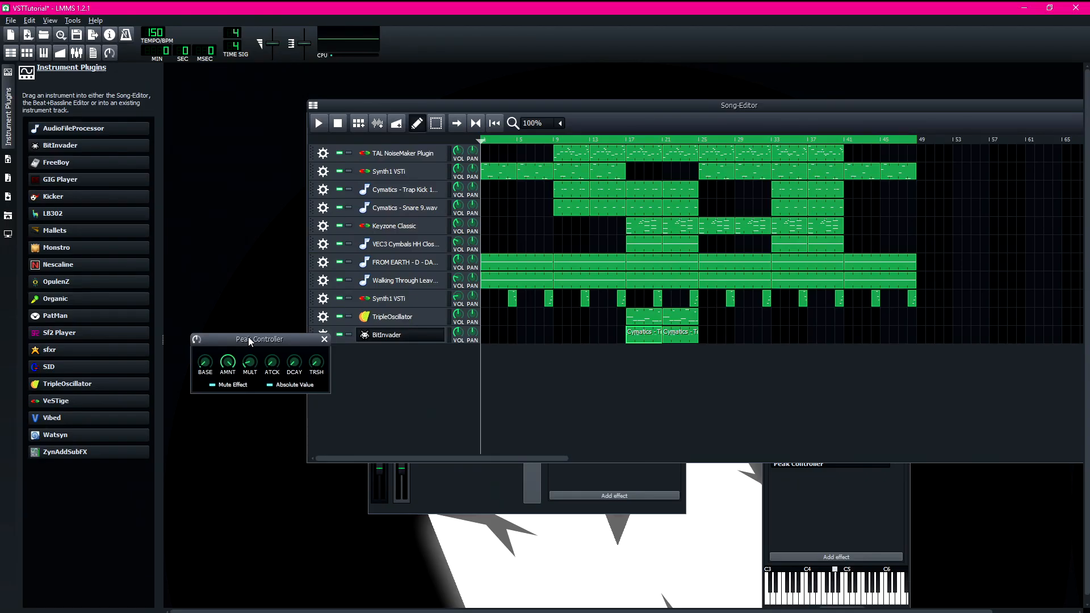
- Close the Peak Controller, BitInvader and FX-Mixer windows
left_click_drag(247, 336, 255, 438)
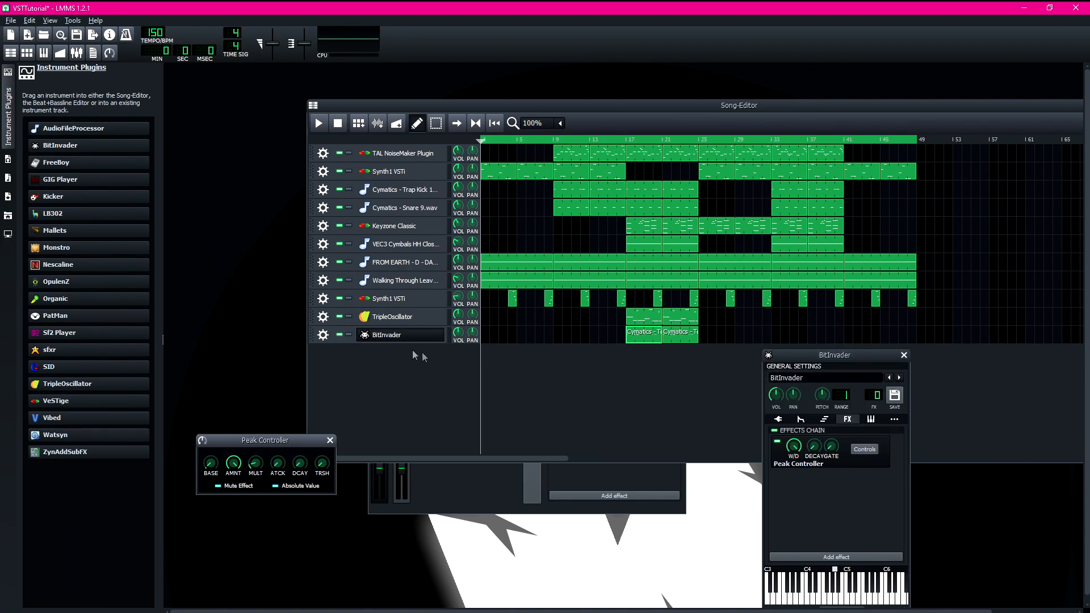
left_click(331, 441)
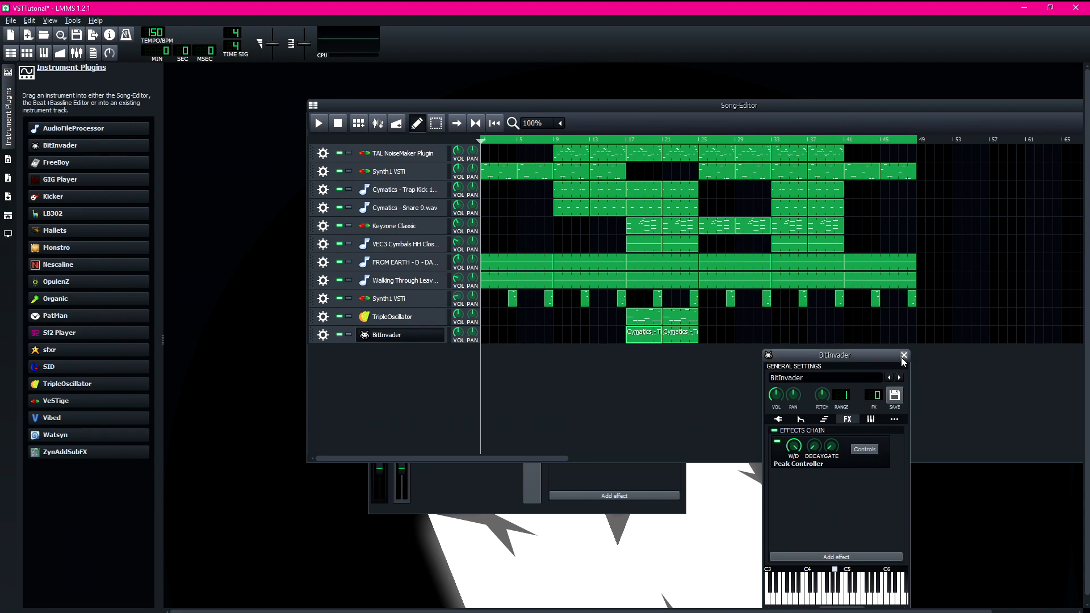
left_click(904, 355)
left_click(628, 141)
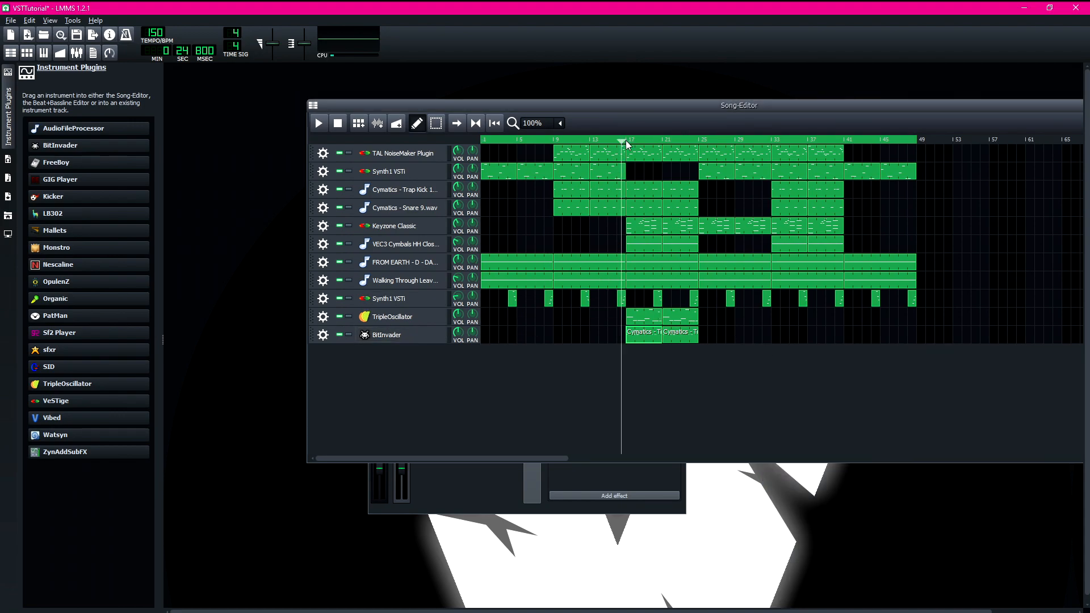
left_click(476, 481)
- Play the song from bar 17 to listen to the sidechained section
left_click(680, 332)
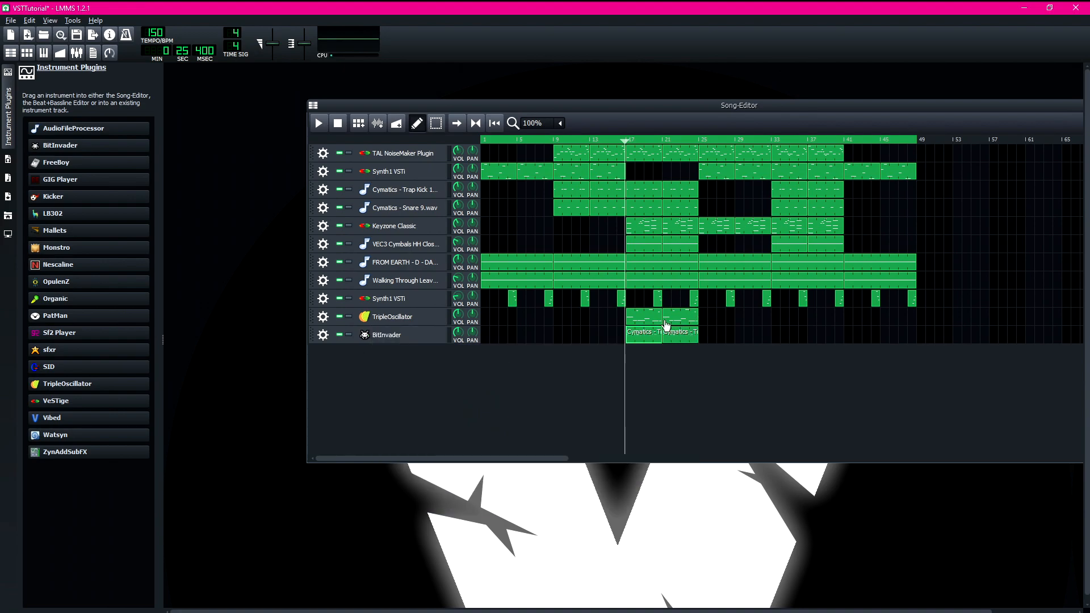
left_click(626, 141)
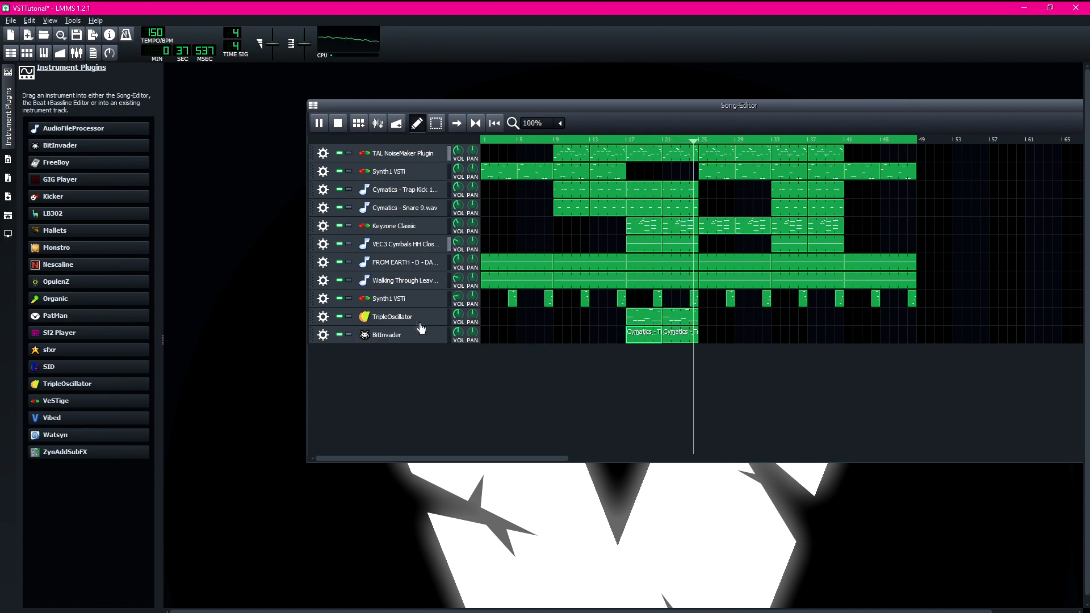
key("space")
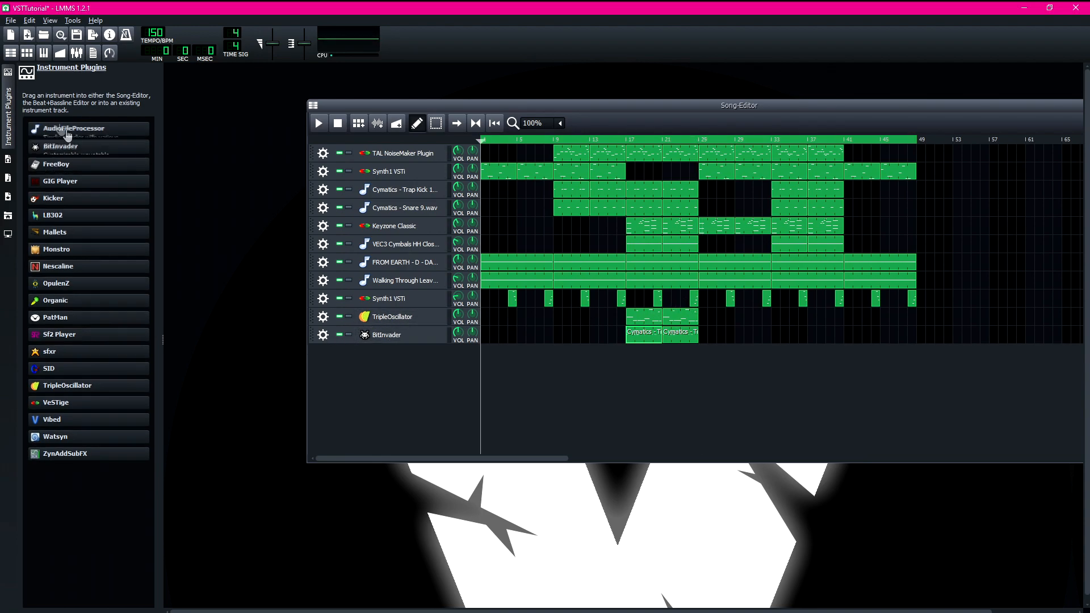
- Set the quantization of the bar 17 Trap Kick pattern to 1/64 in the Piano-Roll and copy the pattern onto bar 21
double_click(637, 340)
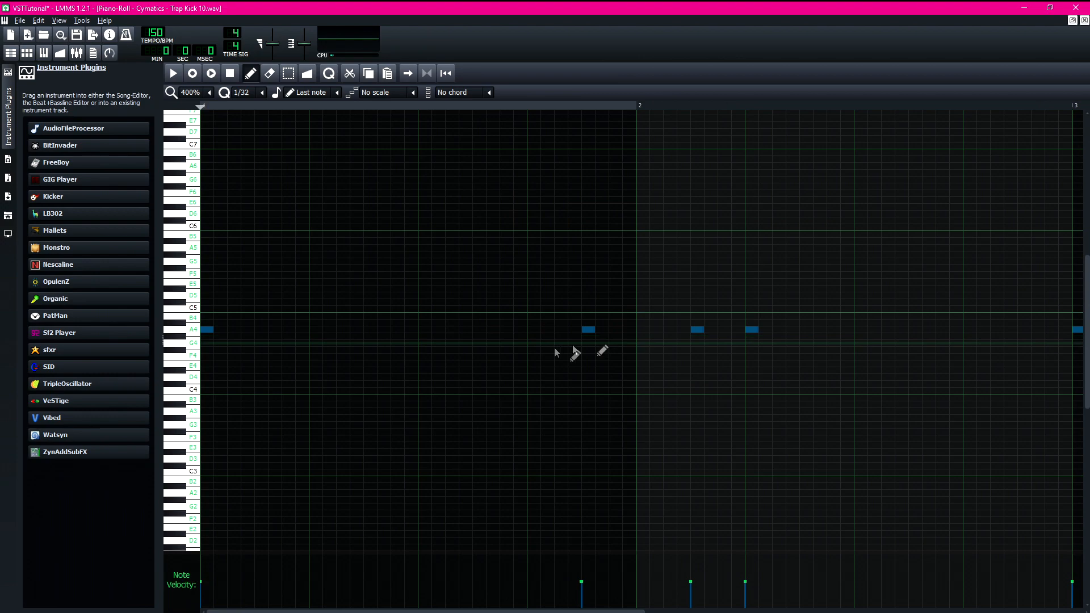
scroll(599, 340, "up", 1)
scroll(354, 311, "down", 2)
left_click(262, 93)
left_click(254, 196)
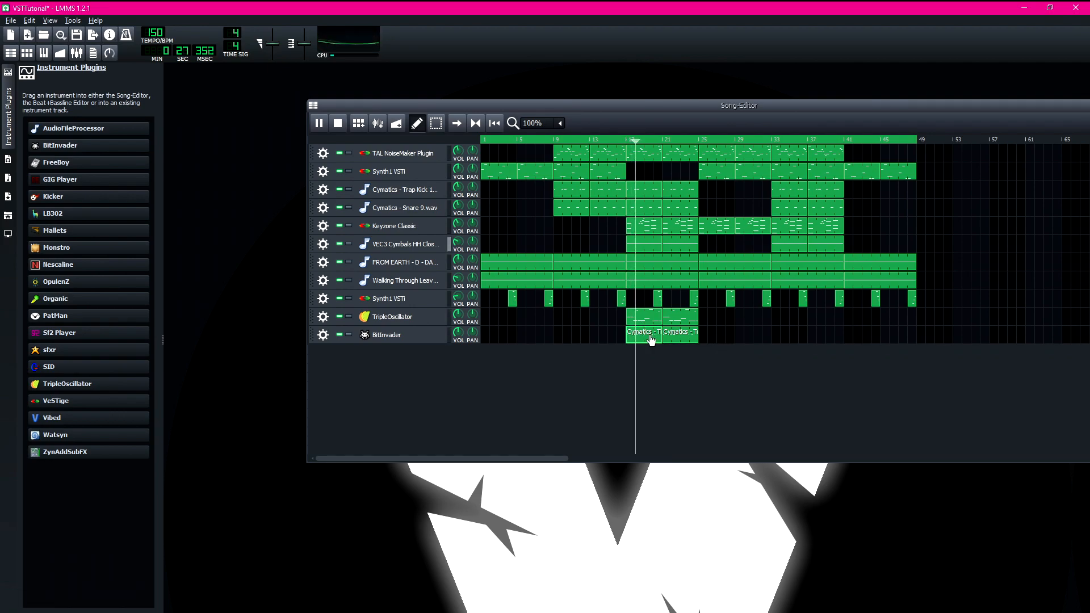
left_click_drag(652, 340, 669, 338)
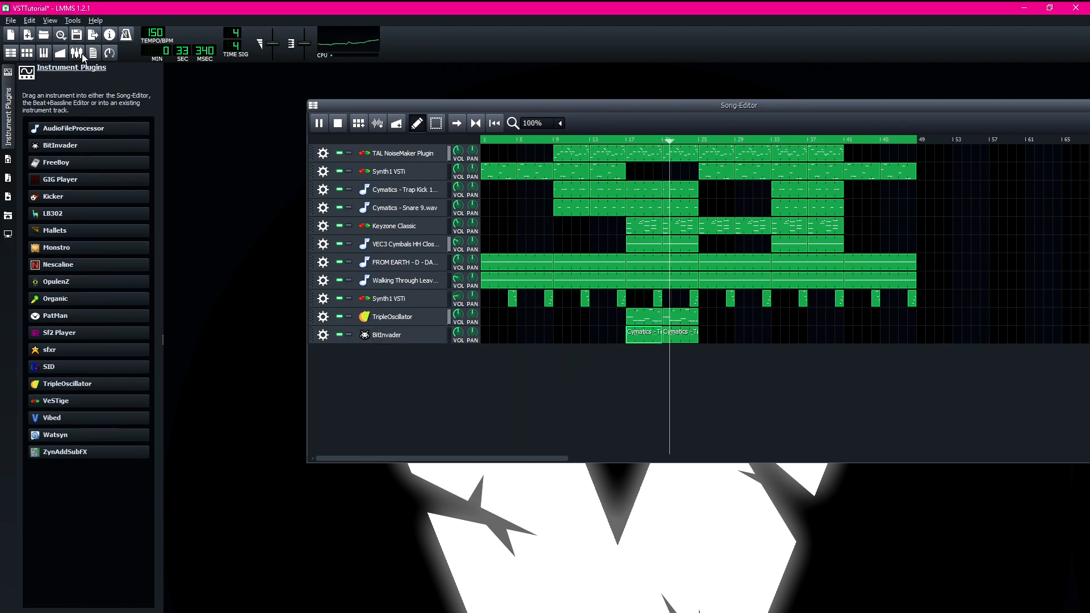
- Add the C* Compress mono compressor to the TripleOscillator effects chain
left_click(392, 316)
key("space")
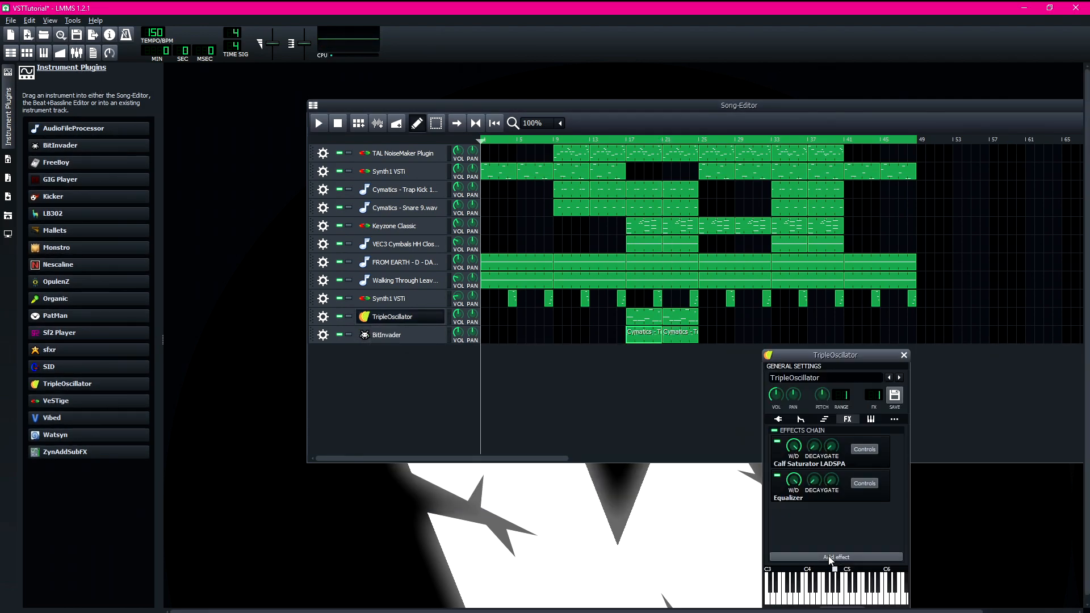
left_click(829, 557)
type("compression")
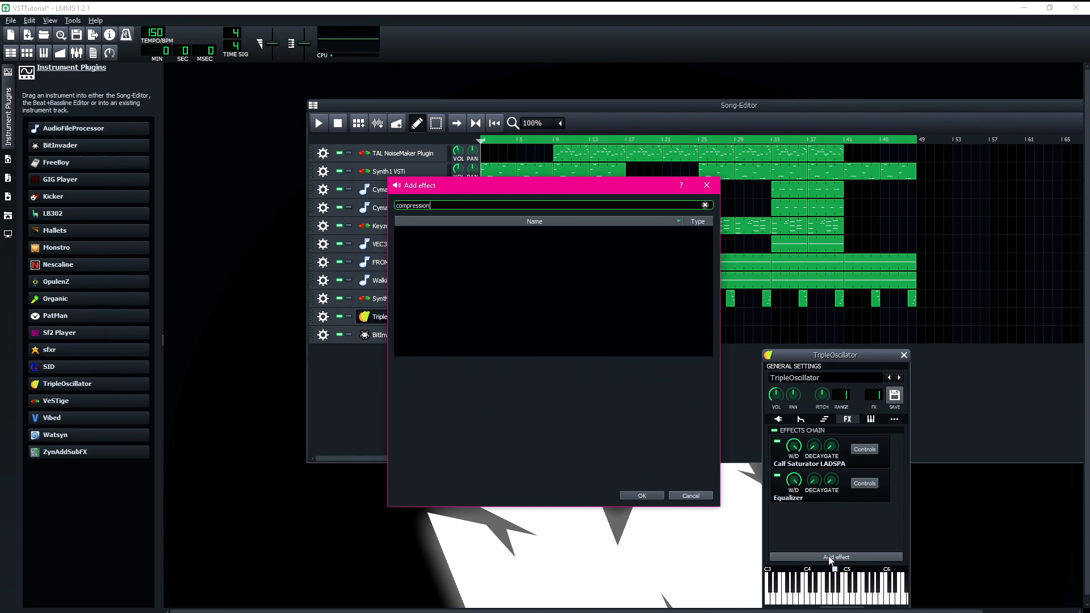
key("BackSpace")
key("BackSpace")
key("BackSpace")
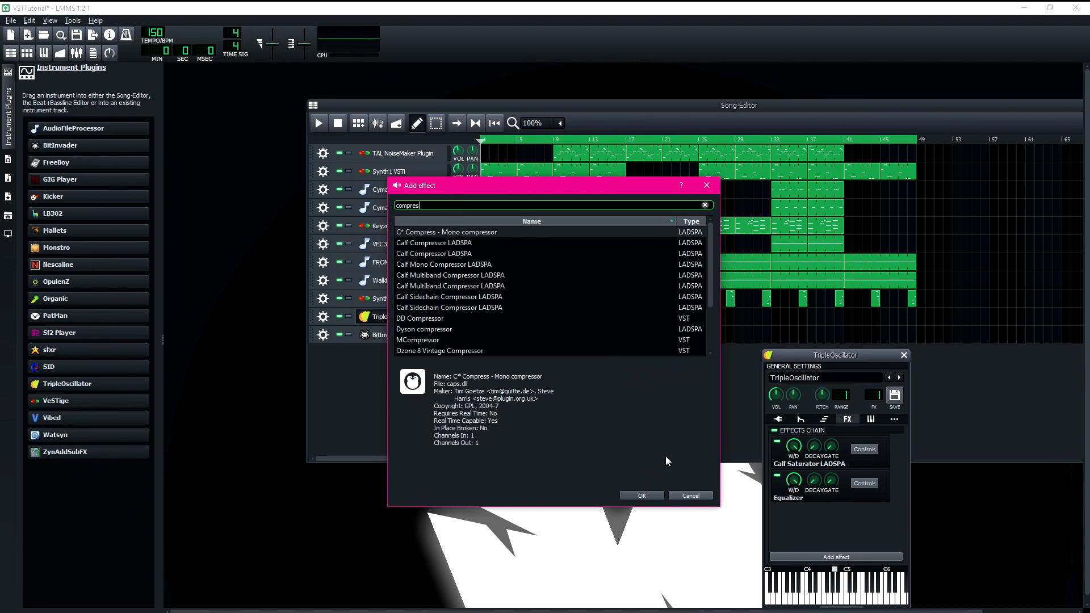
key("Return")
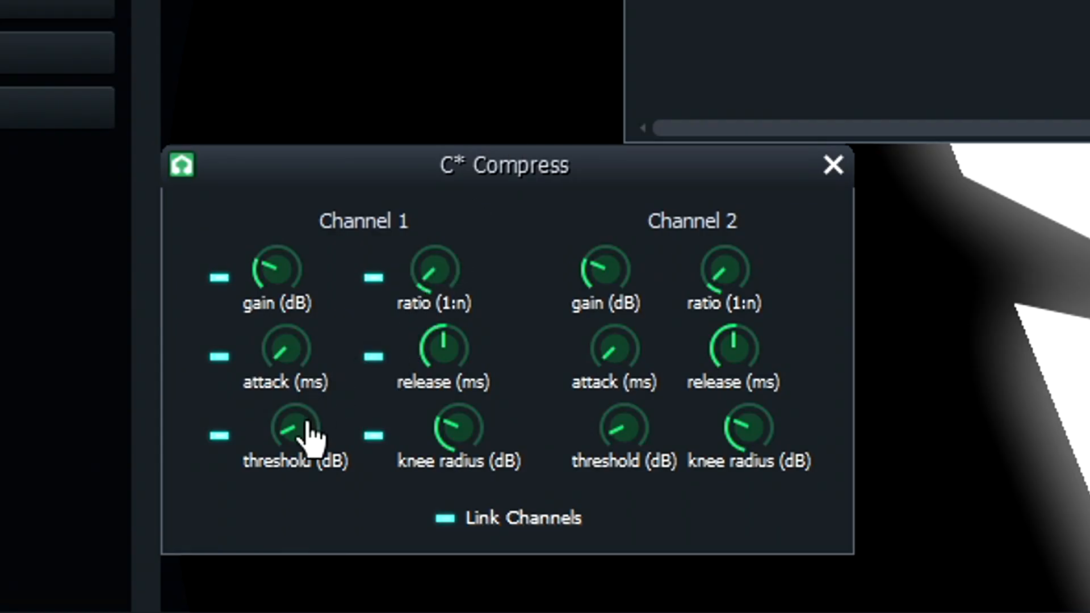
- Raise the ratio, gain and attack of the C* Compress effect and lower its threshold to about -15 dB
left_click_drag(435, 270, 434, 227)
left_click_drag(303, 417, 304, 425)
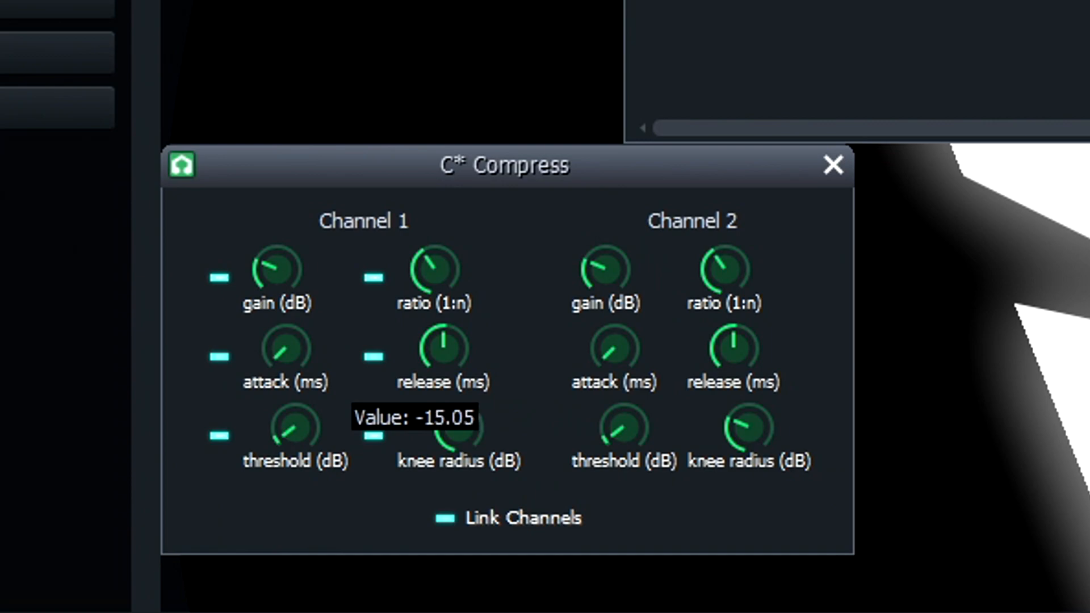
left_click_drag(304, 424, 309, 434)
left_click_drag(278, 272, 278, 269)
mouse_move(286, 349)
left_mouse_down()
mouse_move(285, 323)
mouse_move(286, 347)
left_mouse_up()
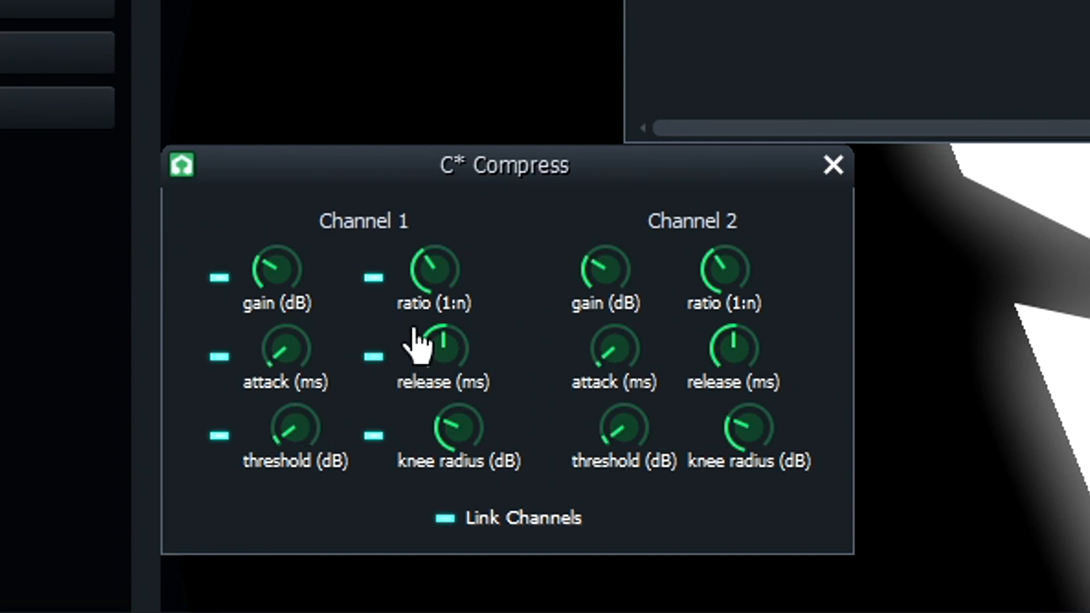
left_click(826, 168)
- Play the soloed TripleOscillator track over bars 17 to 25 and turn its solo off
left_click_drag(618, 137, 622, 142)
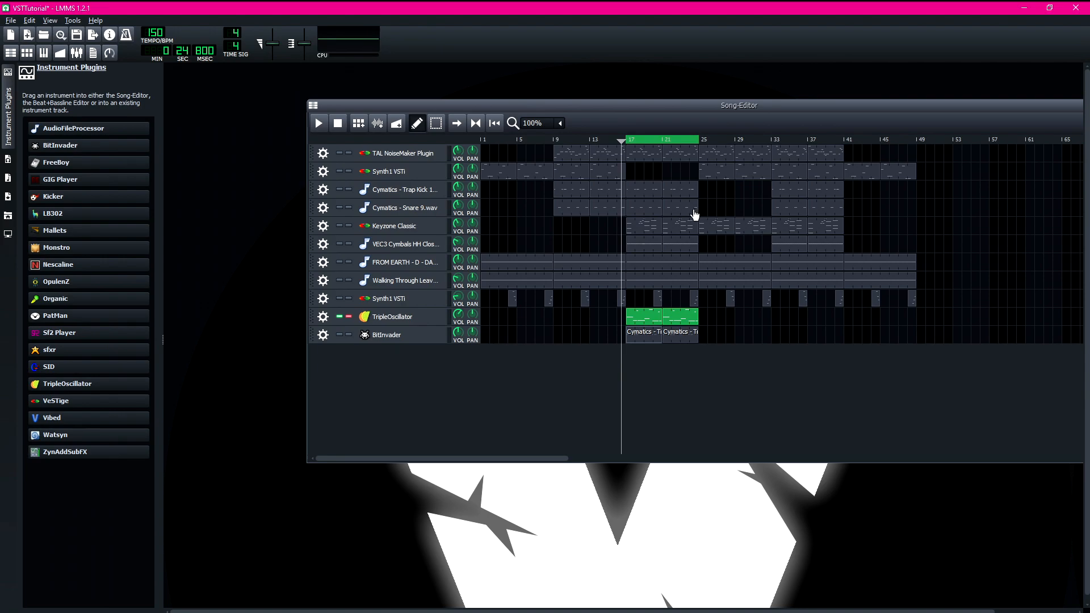
key("space")
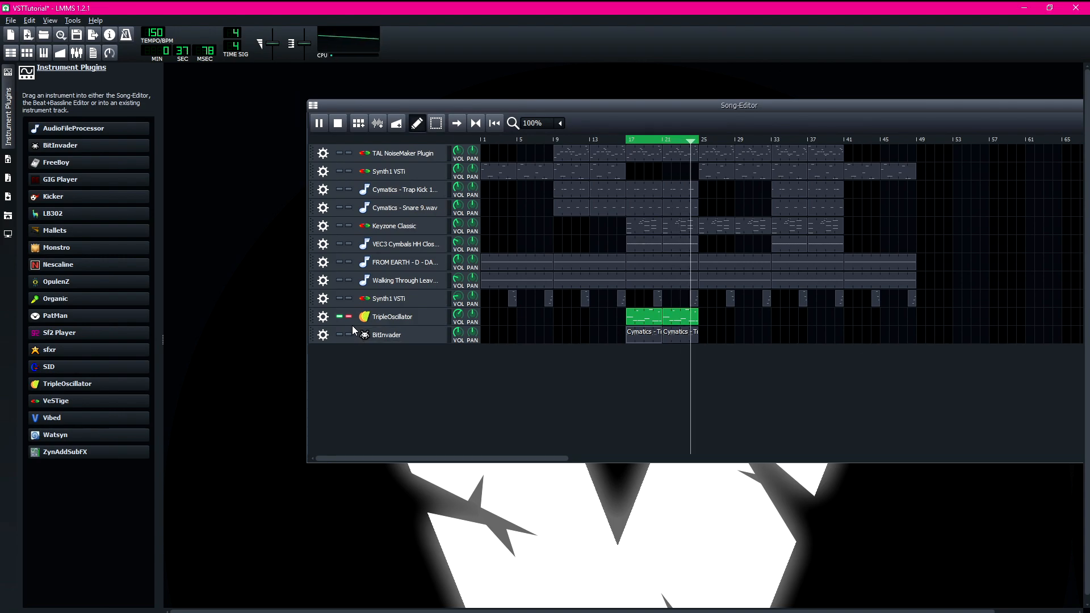
key("space")
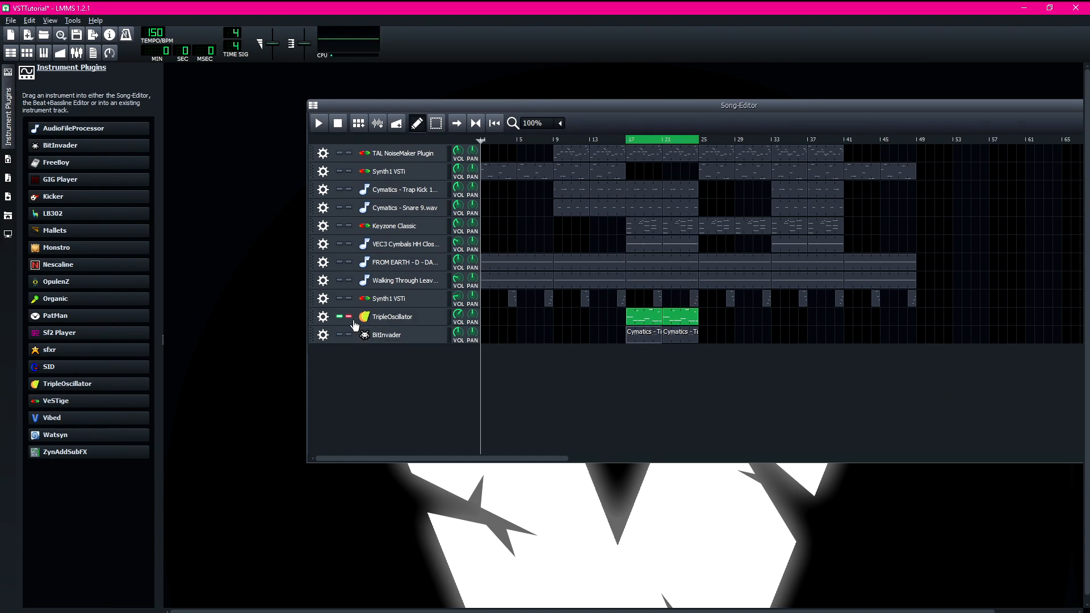
left_click(348, 318)
- Replace the short F#2 note early in bar 2 of the bar 21 TripleOscillator pattern with an F#1 note joining its neighbours
double_click(667, 316)
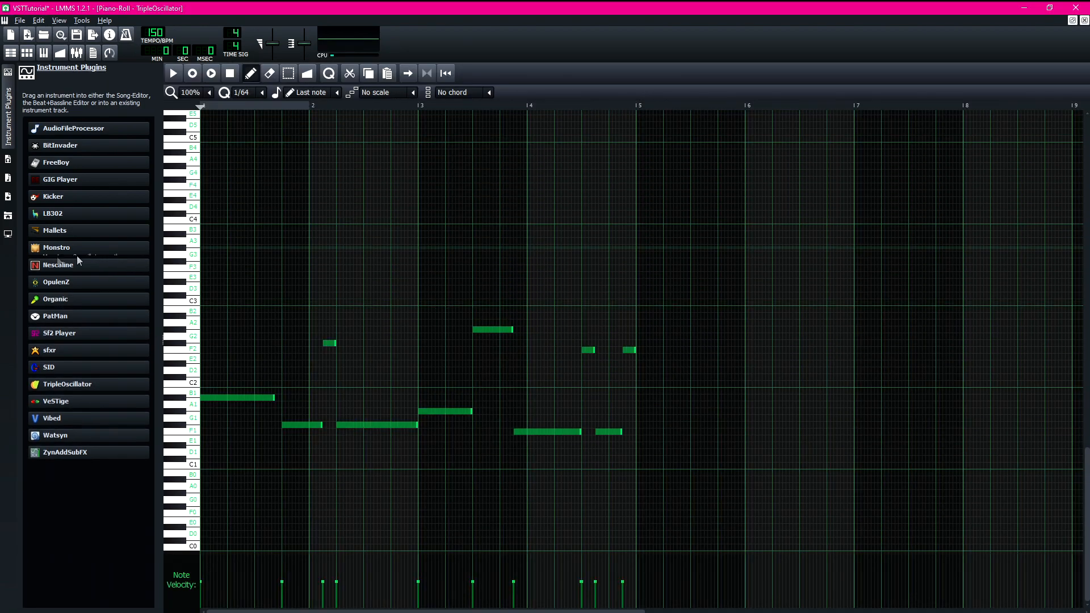
left_click(308, 75)
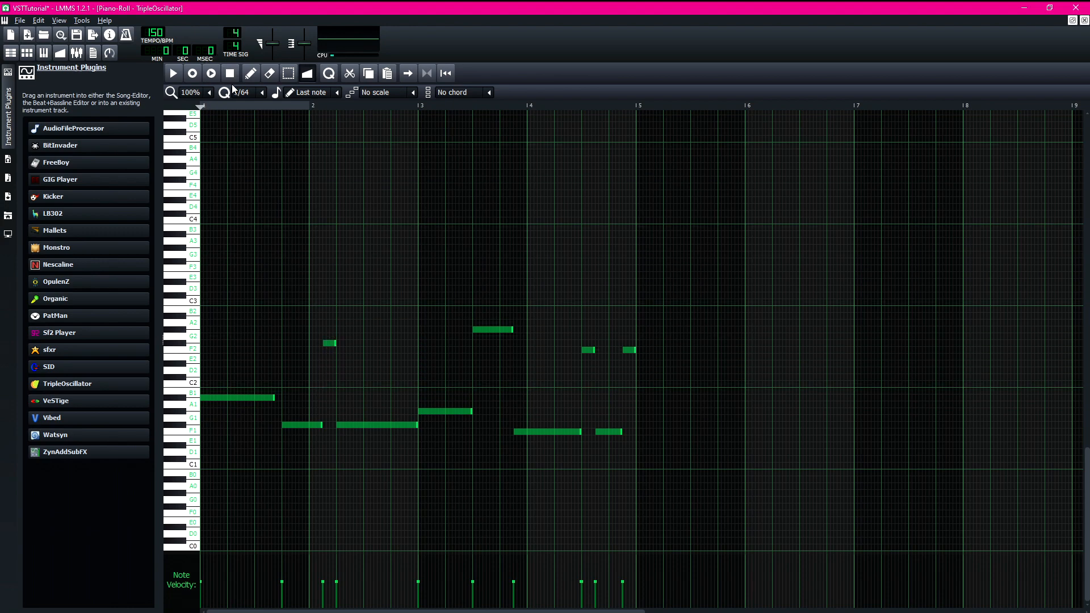
left_click(250, 79)
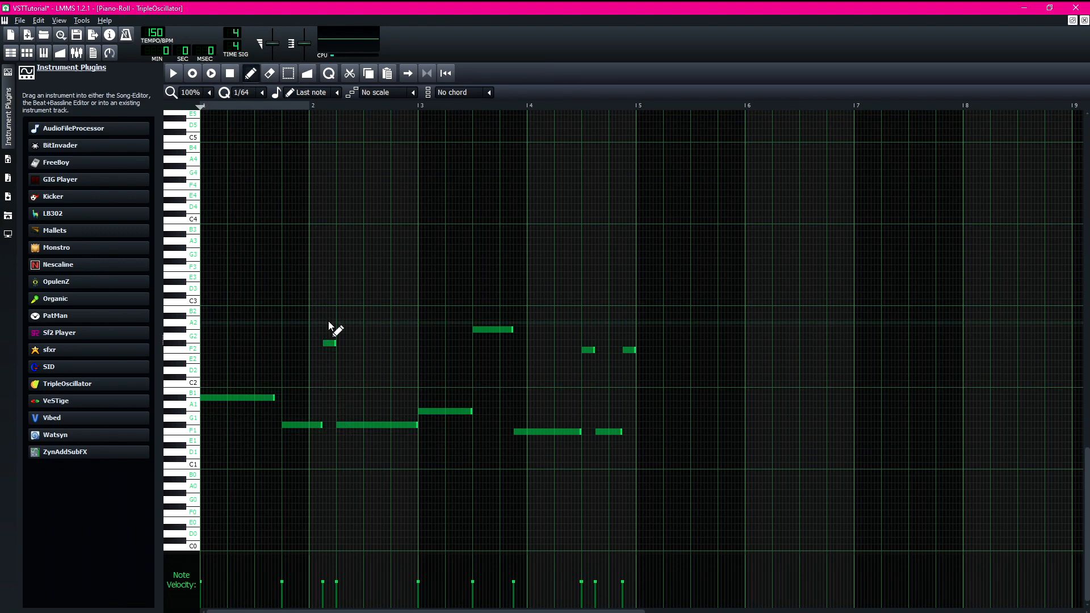
right_click(330, 345)
left_click_drag(325, 425, 328, 429)
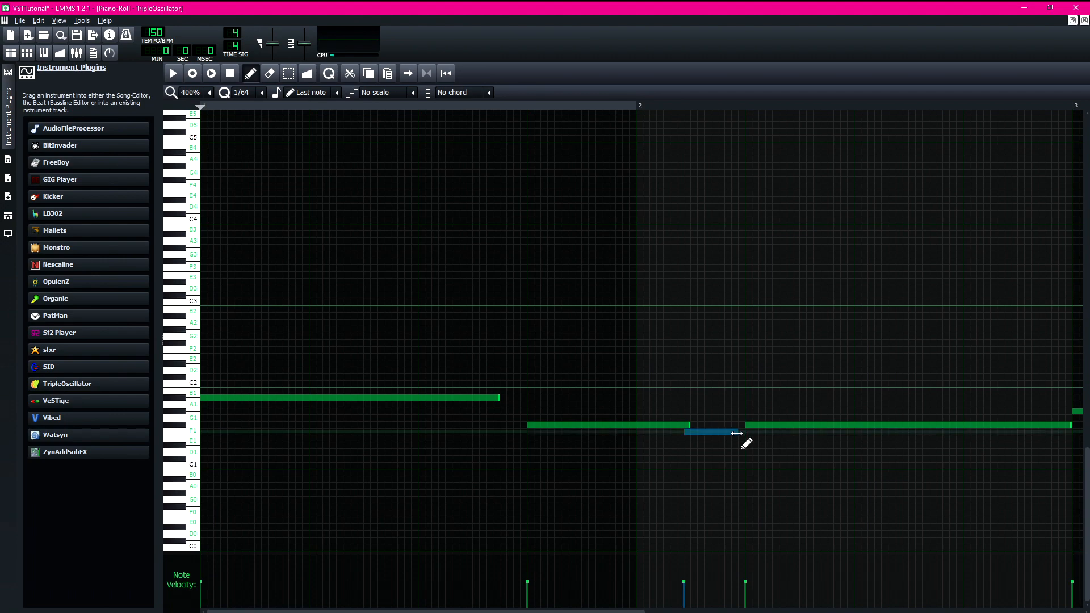
left_click_drag(725, 434, 736, 427)
scroll(720, 429, "down", 1, "ctrl")
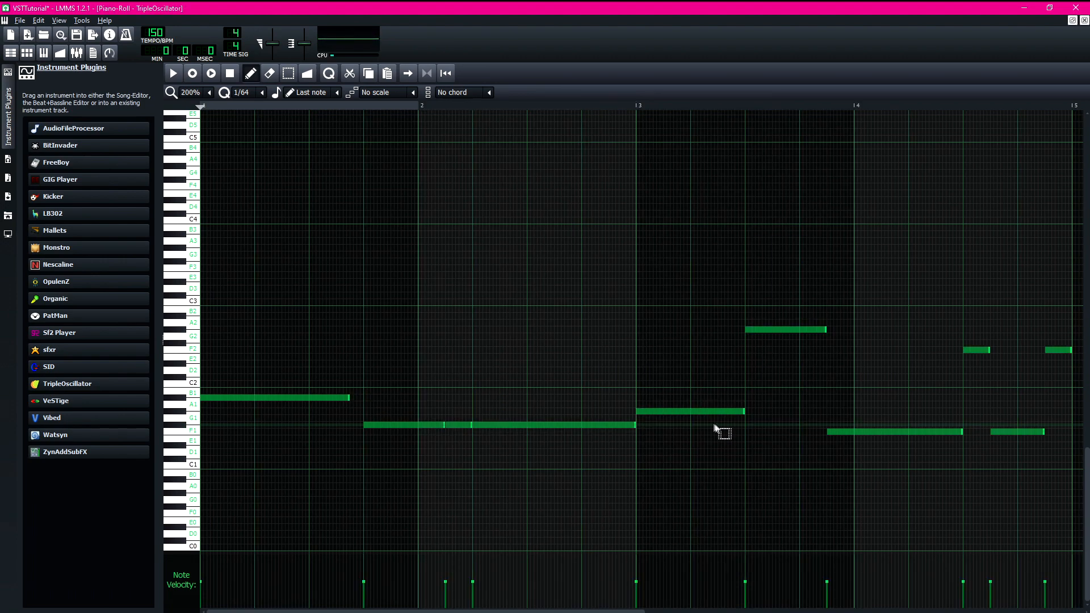
- Detune the F#1 note starting late in bar 1 with a point at 0 where the short note starts and one at 12 after it
left_click(307, 72)
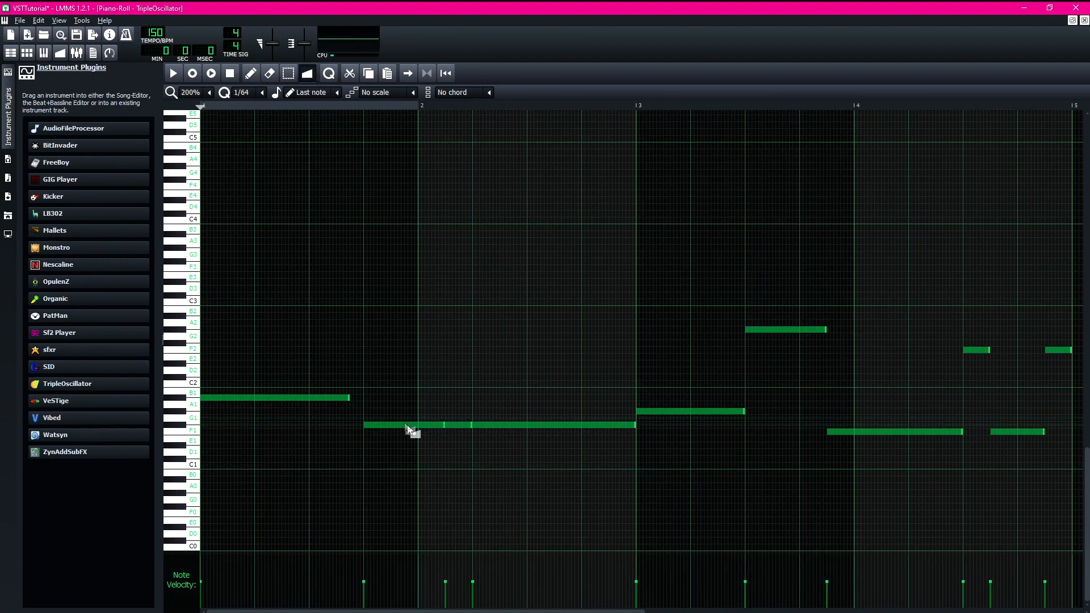
left_click(448, 429)
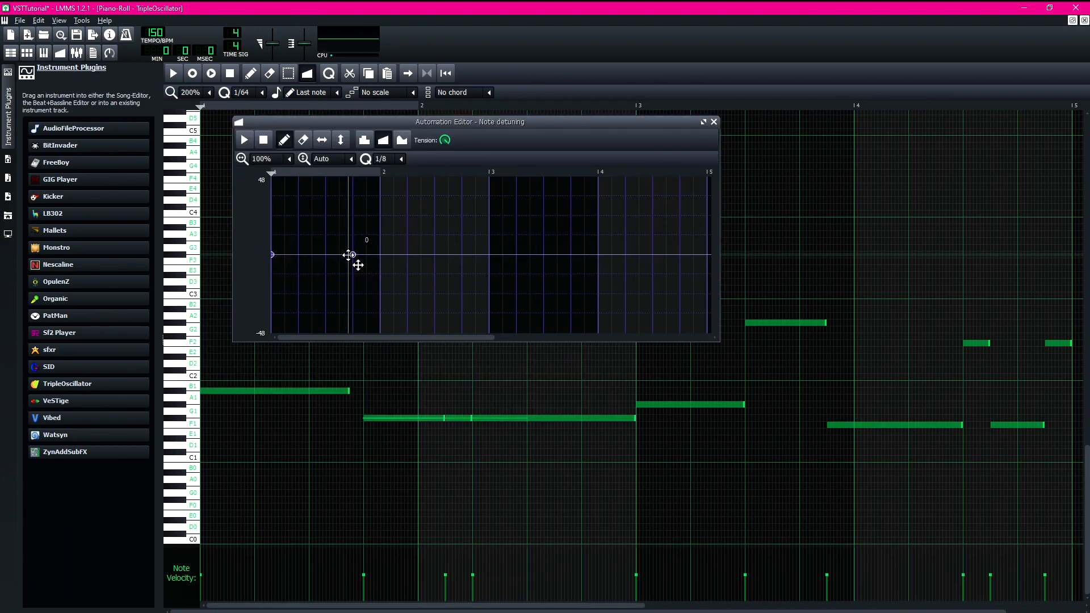
left_click_drag(349, 254, 307, 256)
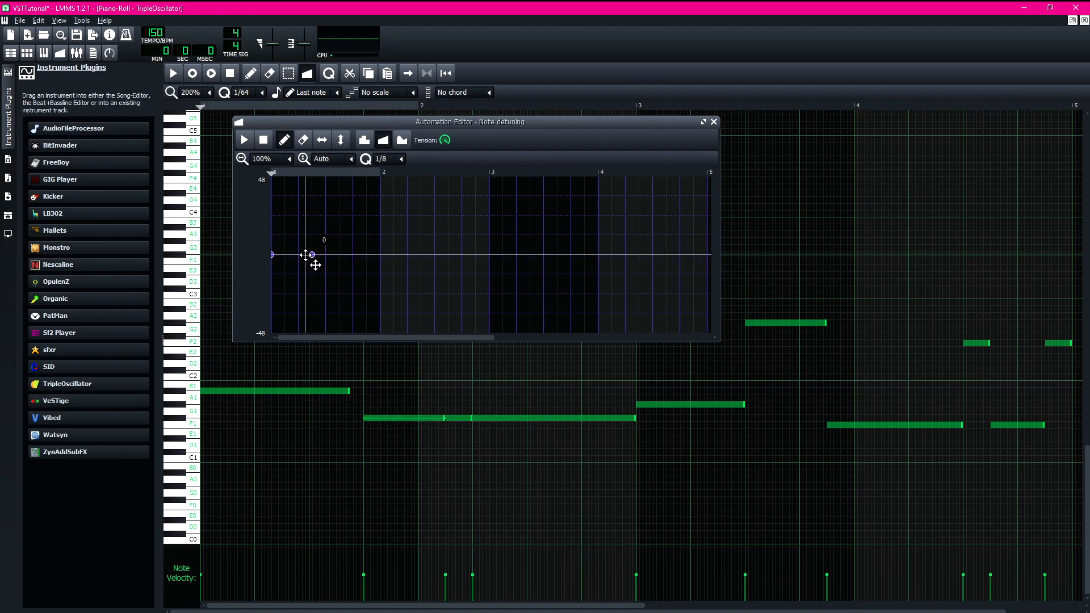
left_click(327, 262)
scroll(313, 277, "down", 1)
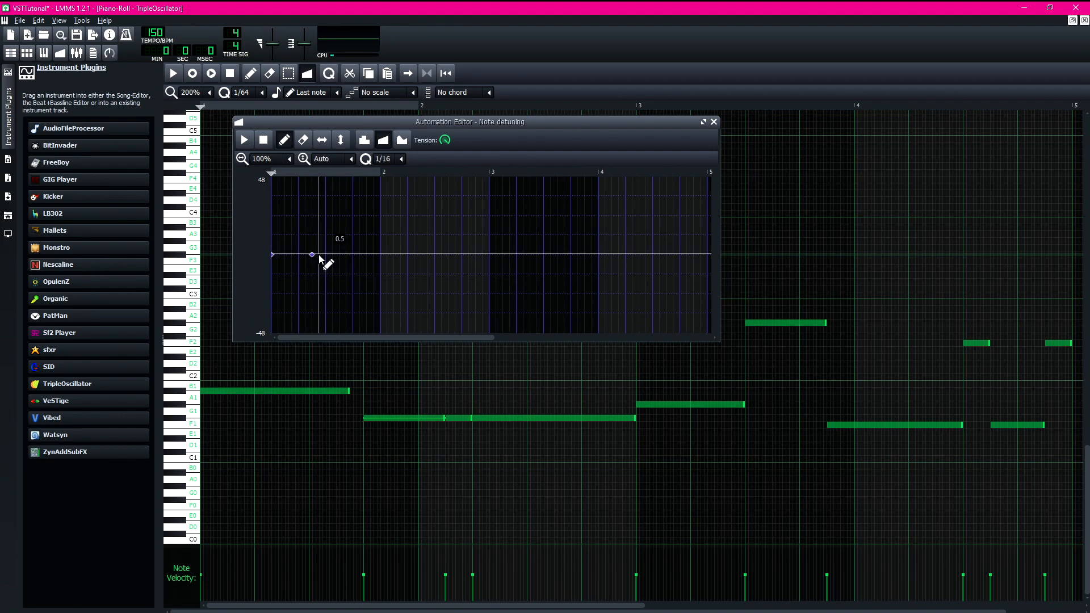
left_click_drag(318, 258, 318, 235)
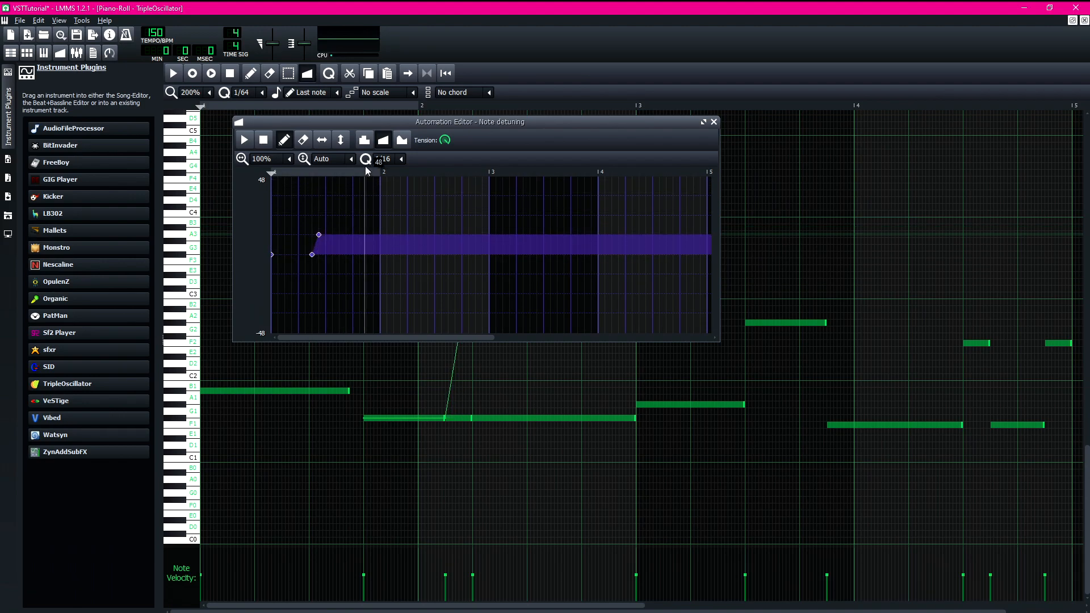
- Set the detuning curve's quantization to 1/32 and move the point at 12 closer to the point at 0
left_click_drag(391, 124, 390, 102)
scroll(383, 138, "down", 1)
scroll(331, 213, "up", 2)
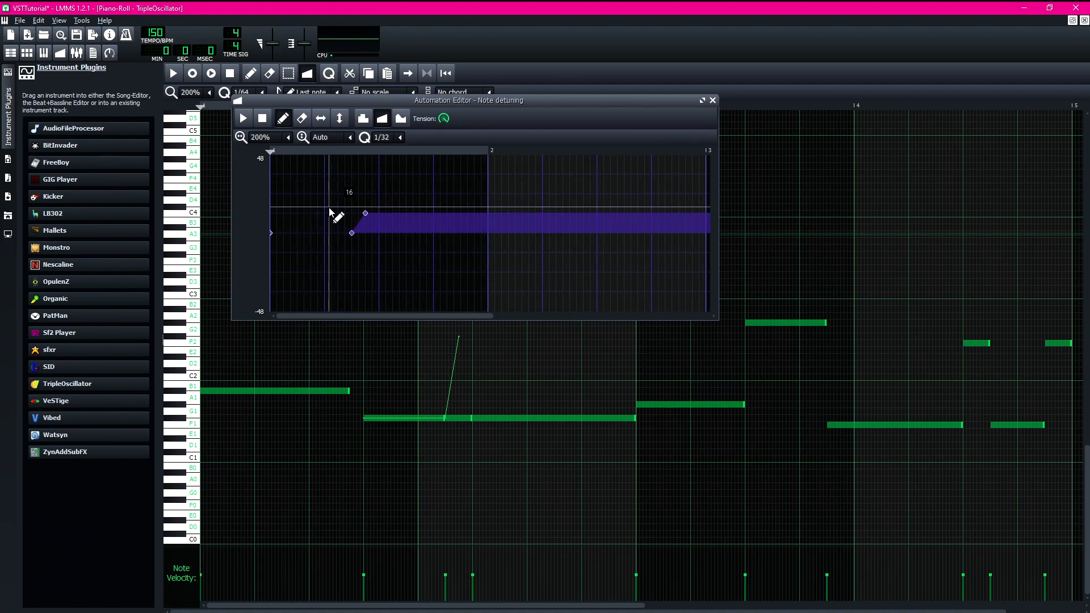
left_click_drag(460, 213, 449, 214)
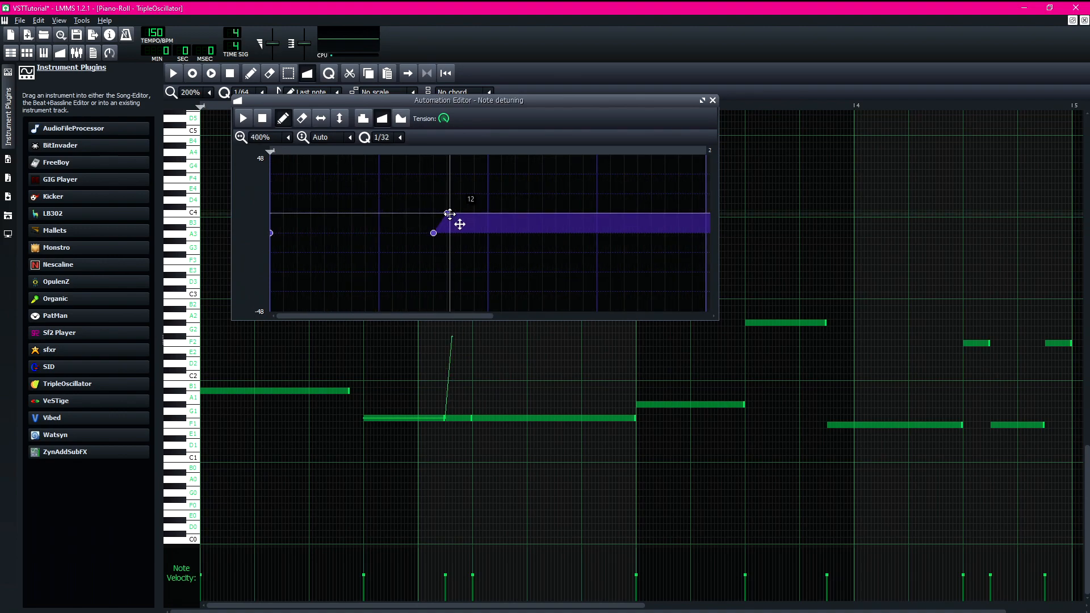
- Add a further detuning point at 12 and one at 0 where the short note ends, and close the curve editor
left_click(474, 213)
left_click(488, 232)
left_click_drag(488, 233, 487, 233)
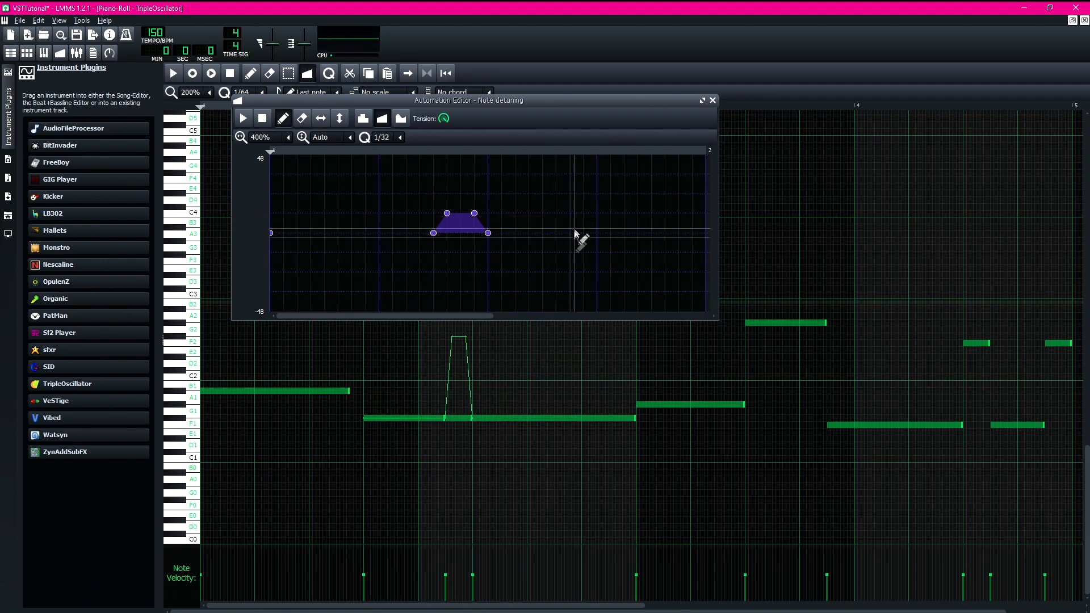
left_click(712, 100)
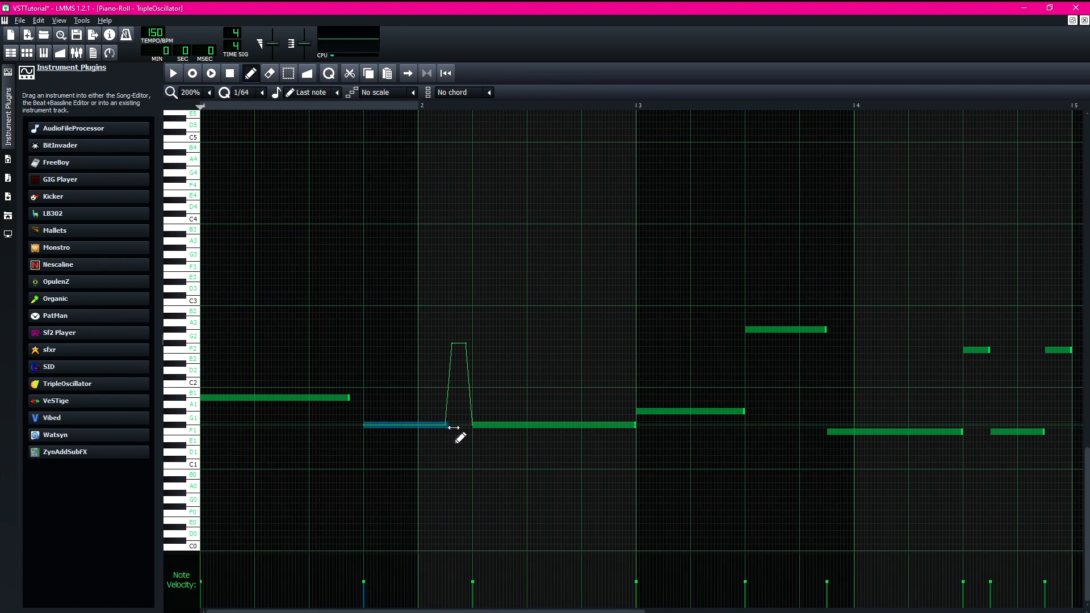
- Merge the adjoining F#1 notes into one long note ending at bar 3, and play the pattern
key("shift+t")
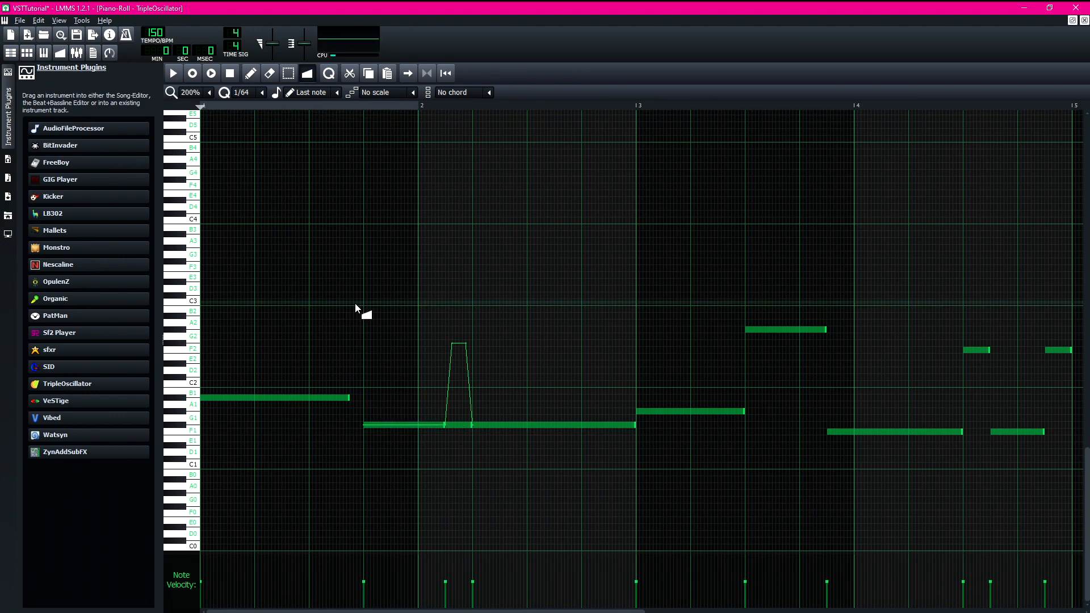
key("space")
key("shift+d")
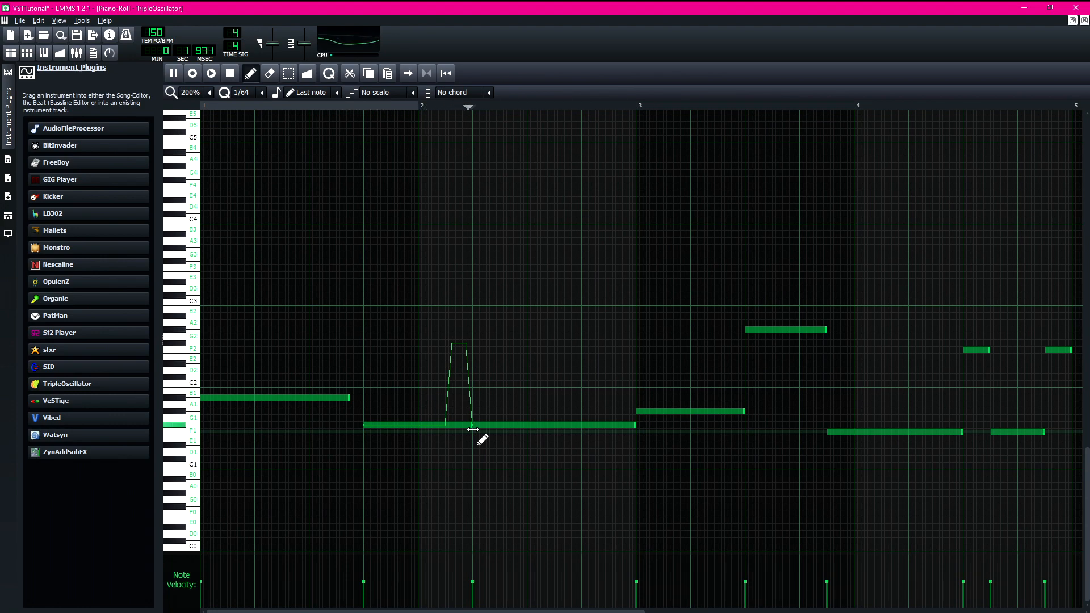
key("space")
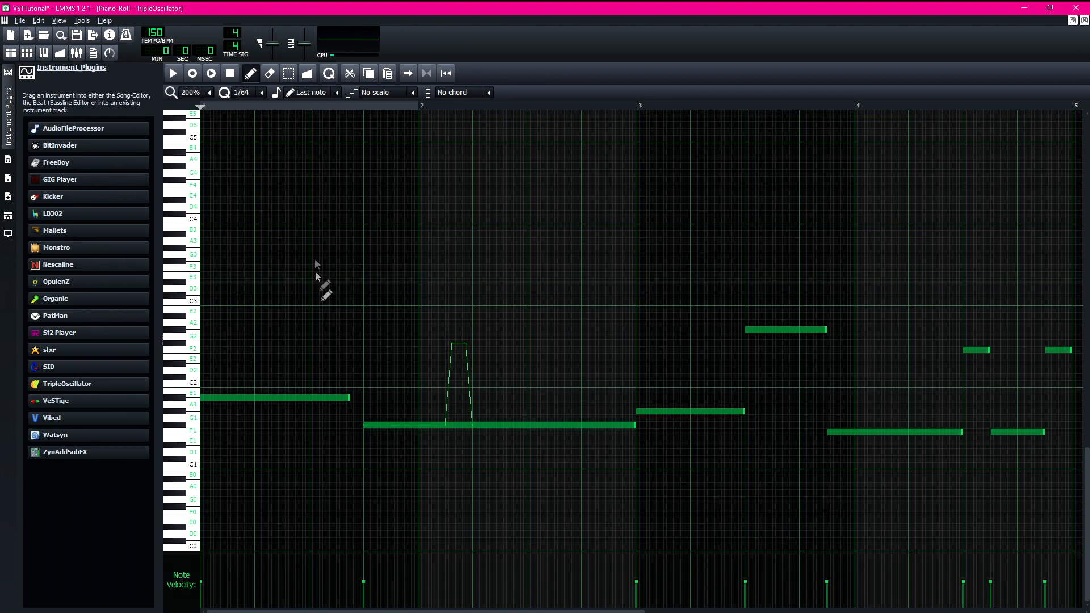
- Set the merged note's detuning quantization to 1/64, shift both 12 points and the final 0 point slightly later and the first rise's start earlier, and play it
left_click(307, 73)
left_click(475, 425)
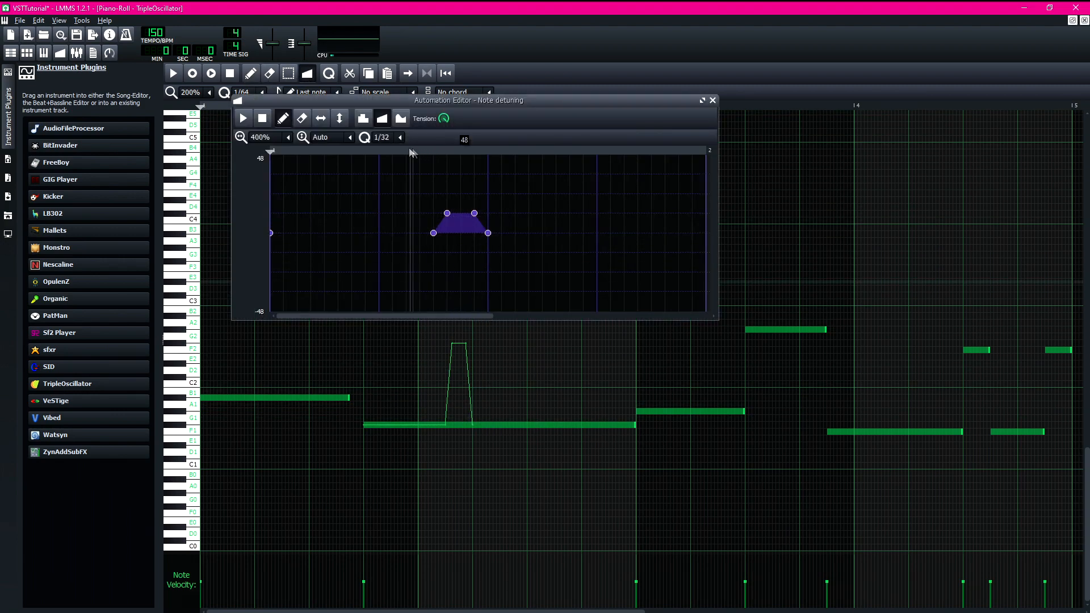
left_click(386, 138)
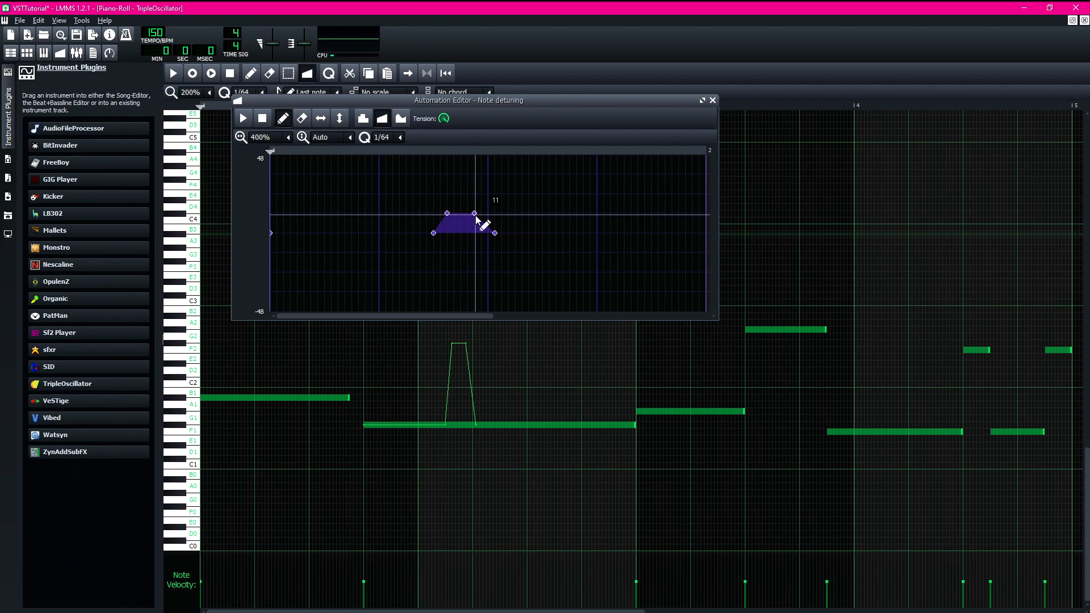
left_click_drag(480, 214, 453, 213)
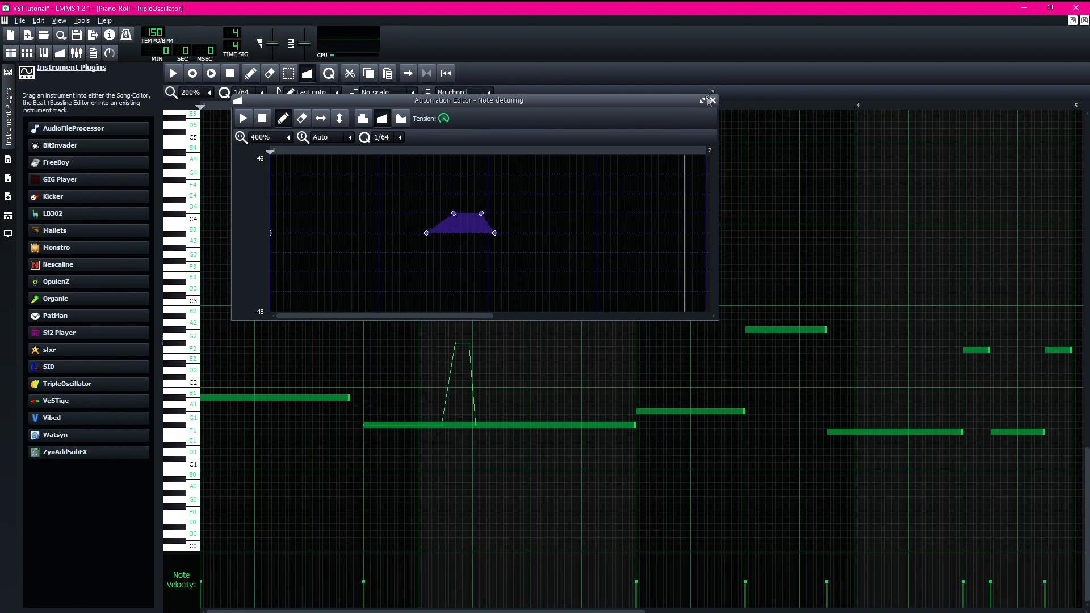
left_click(706, 101)
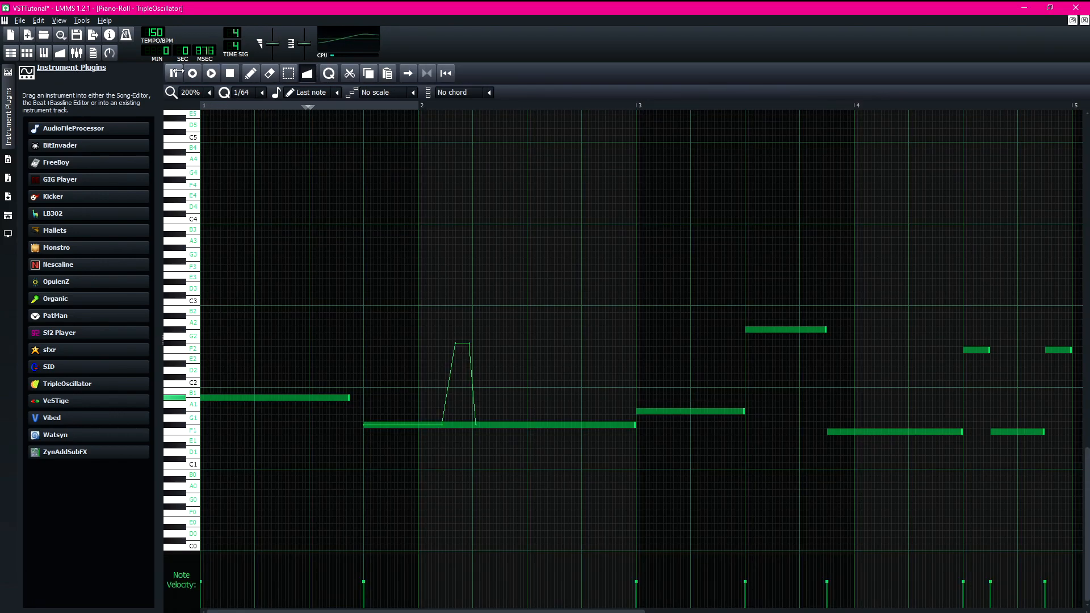
key("space")
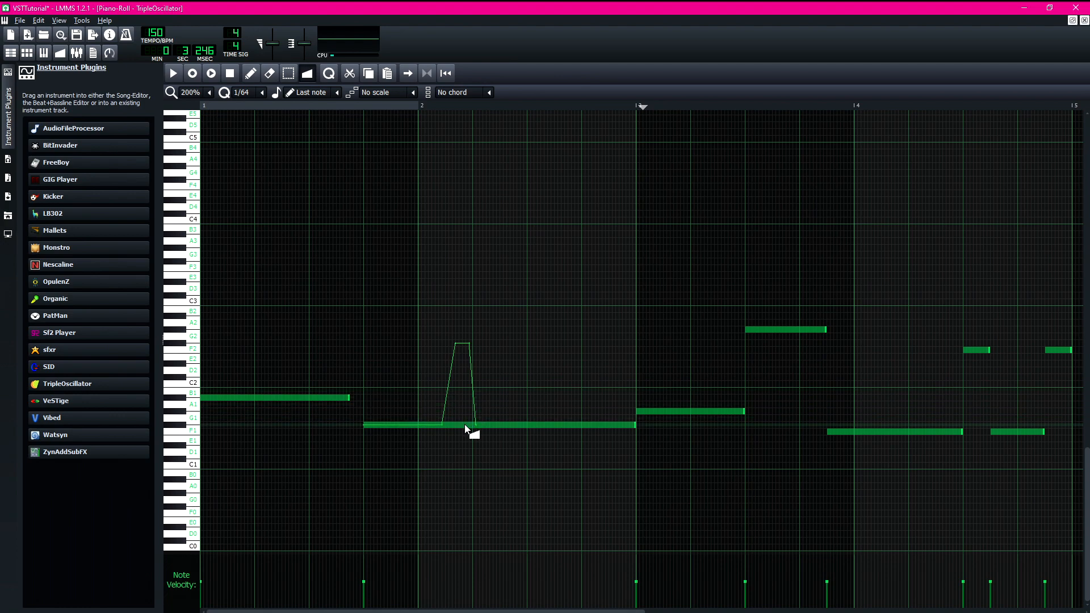
- Move the second 12 point and the final 0 point of the F#1 note's detuning curve slightly later, and play the pattern
left_click(511, 427)
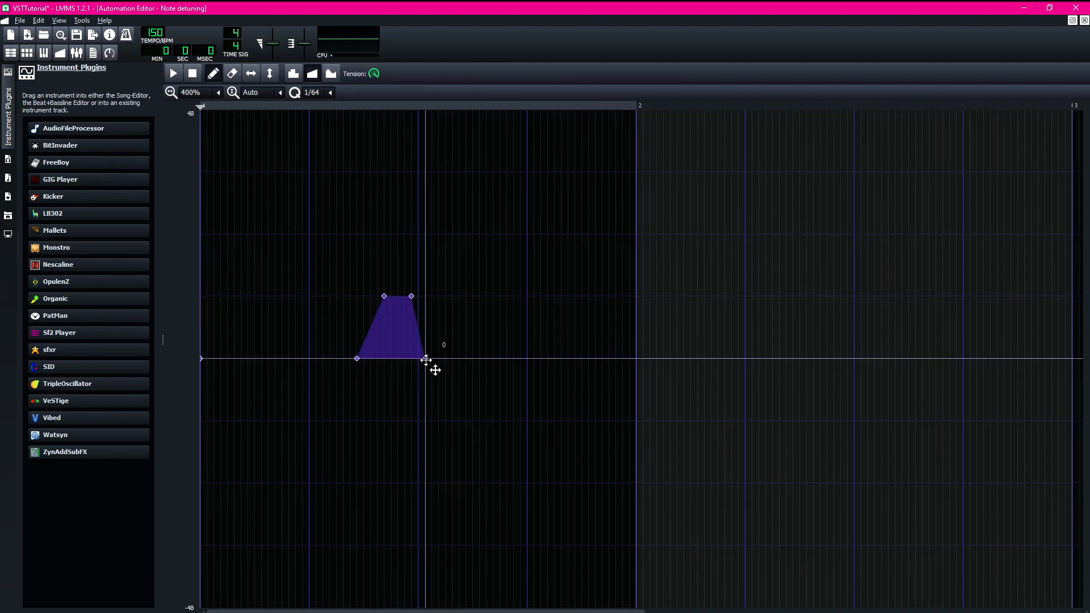
left_click_drag(426, 360, 431, 360)
left_click_drag(412, 299, 418, 298)
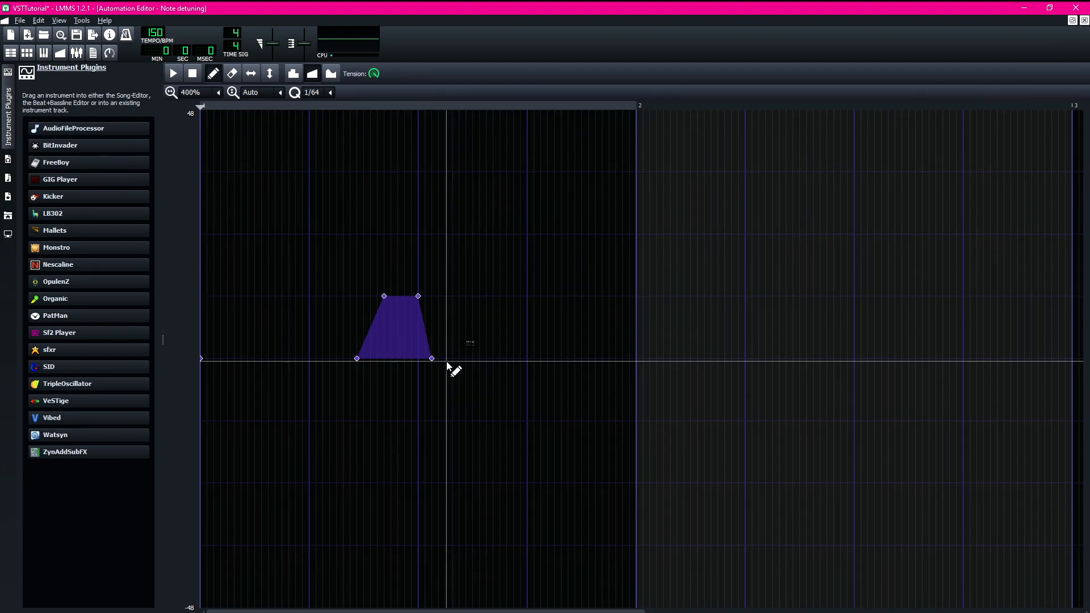
left_click_drag(431, 359, 438, 359)
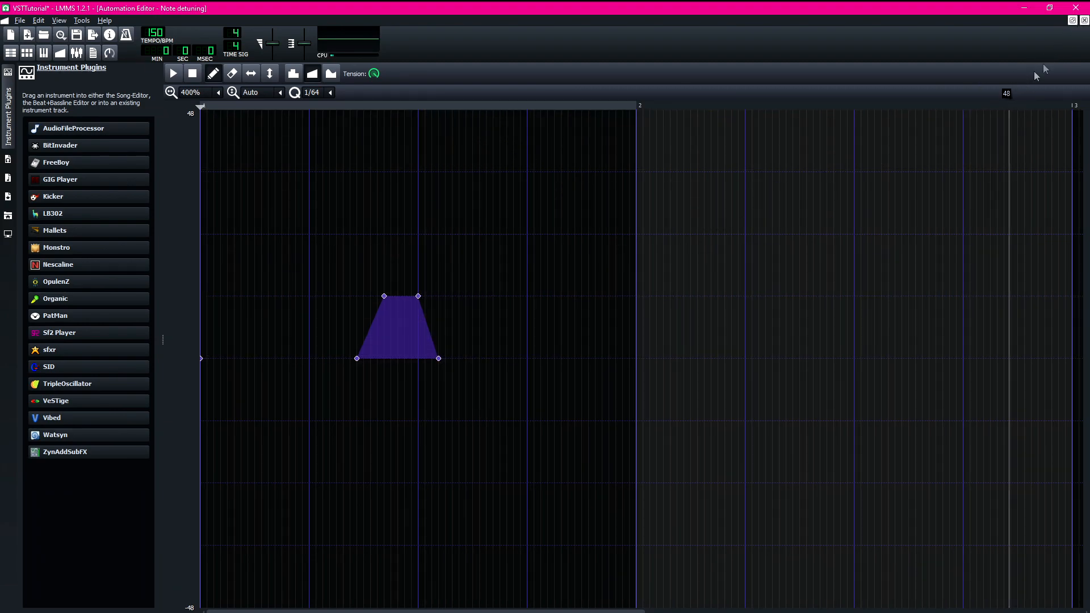
left_click(1084, 21)
key("space")
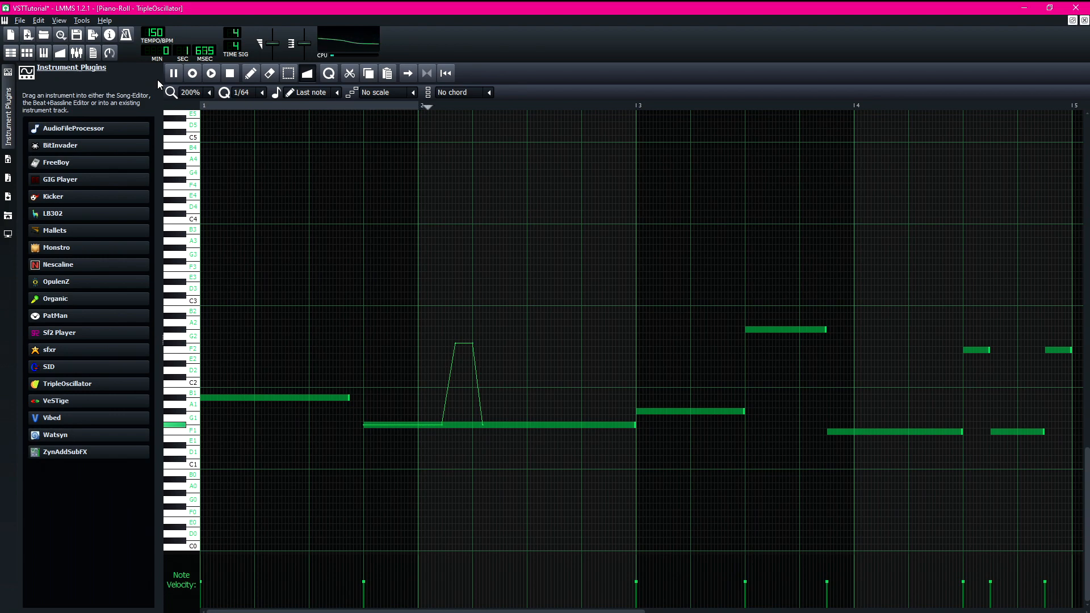
key("space")
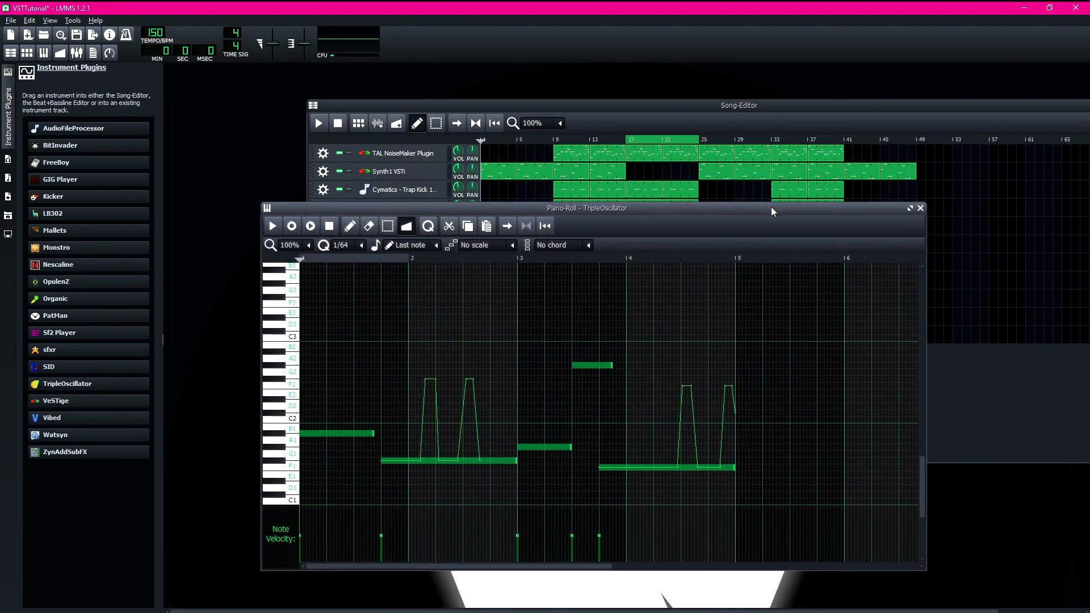
- Close the piano roll and play the song over bars 17 to 25 to hear the bass slides
left_click_drag(771, 210, 747, 224)
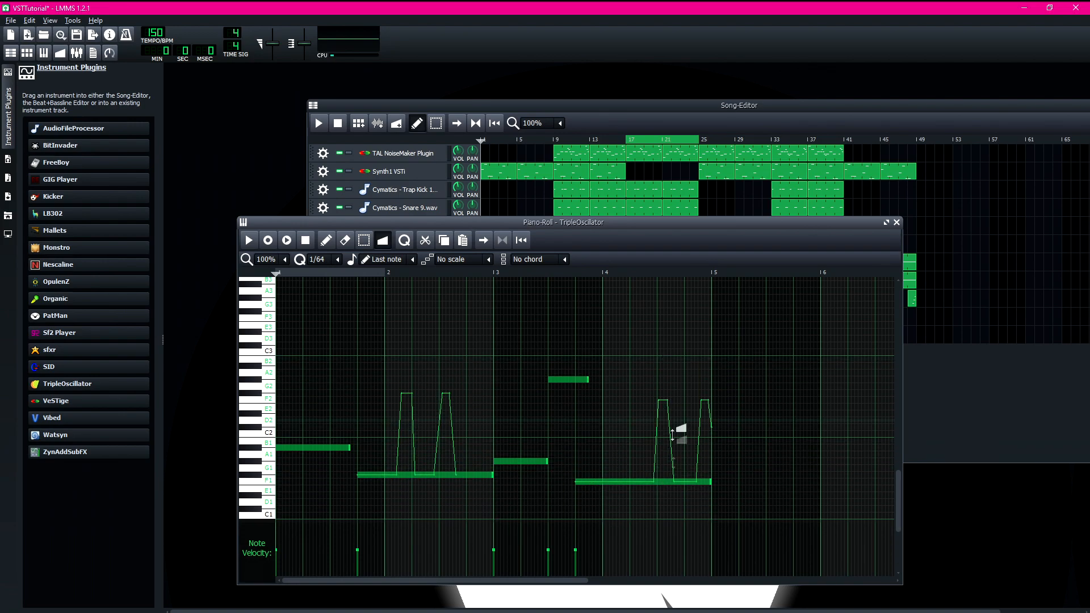
left_click(896, 223)
left_click(619, 140)
left_click(318, 125)
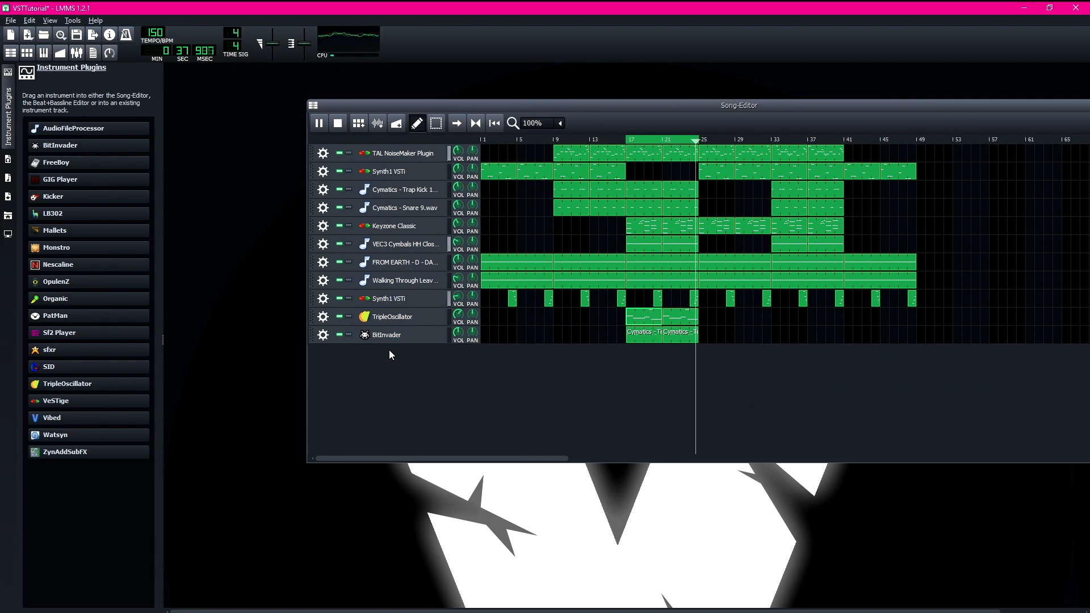
left_click(336, 126)
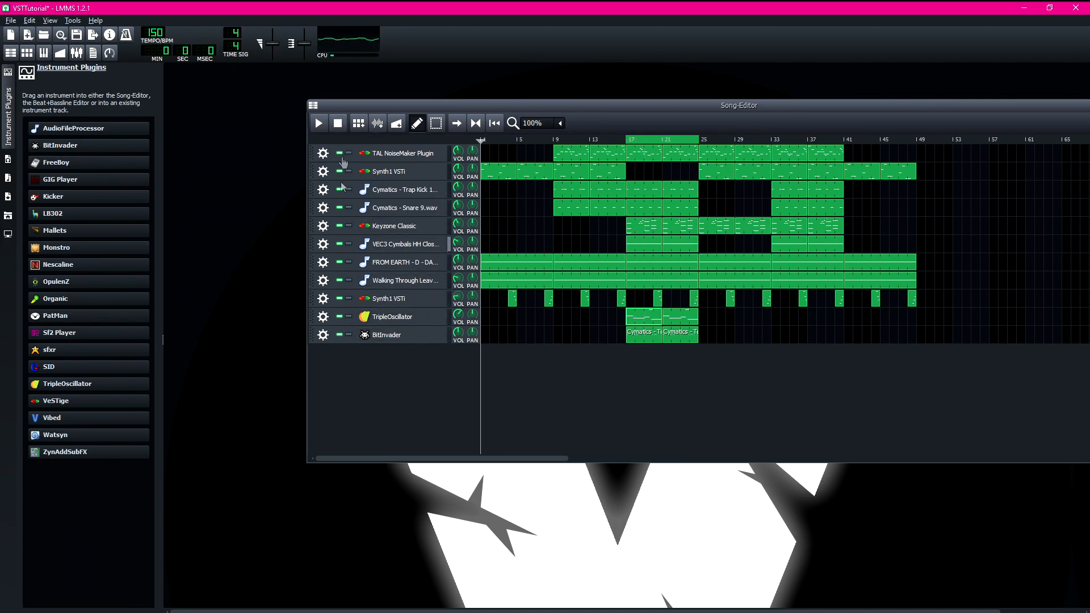
- Inspect the TripleOscillator's oscillator settings and effects chain while the song plays, and close the instrument window
left_click(392, 316)
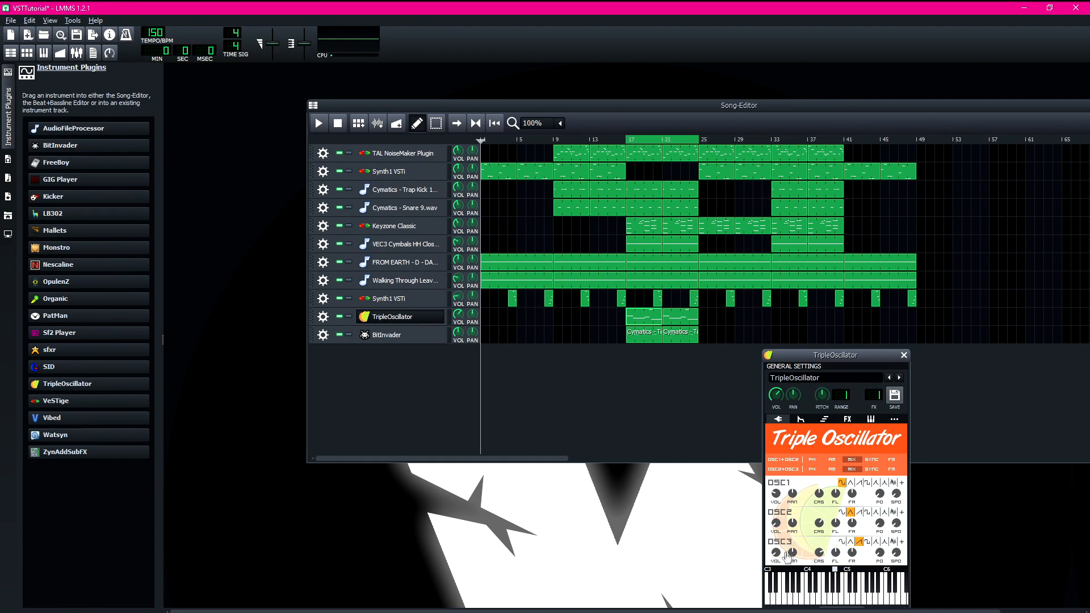
key("space")
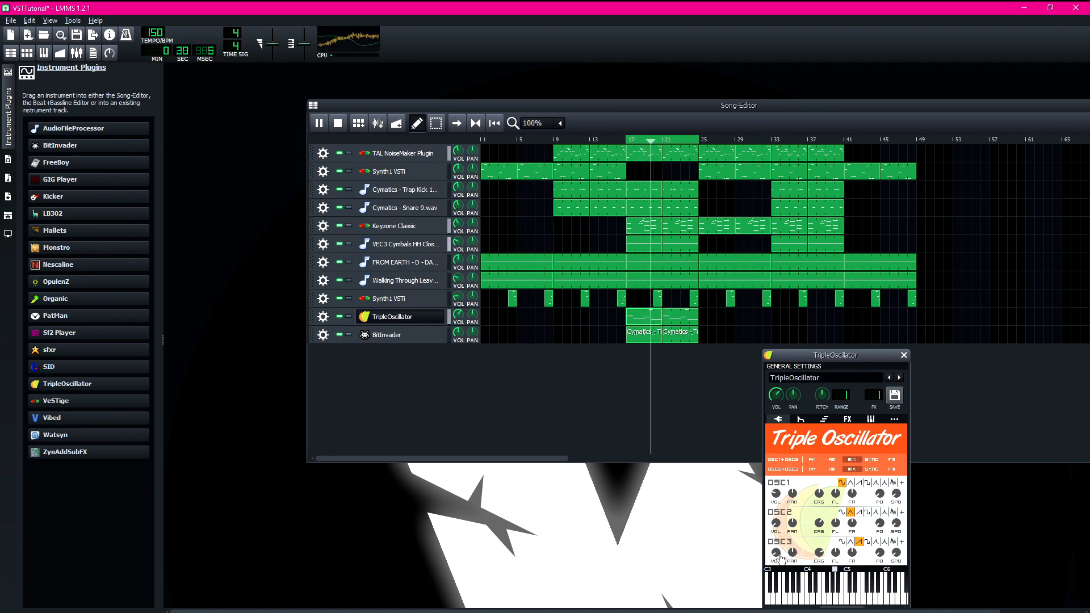
left_click_drag(778, 554, 778, 553)
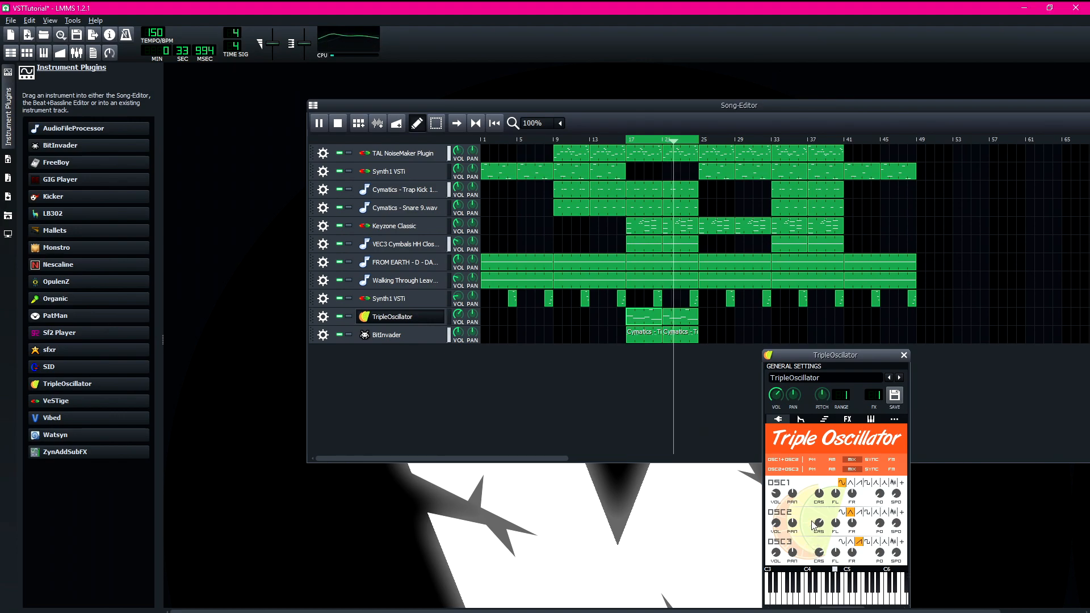
left_click(848, 421)
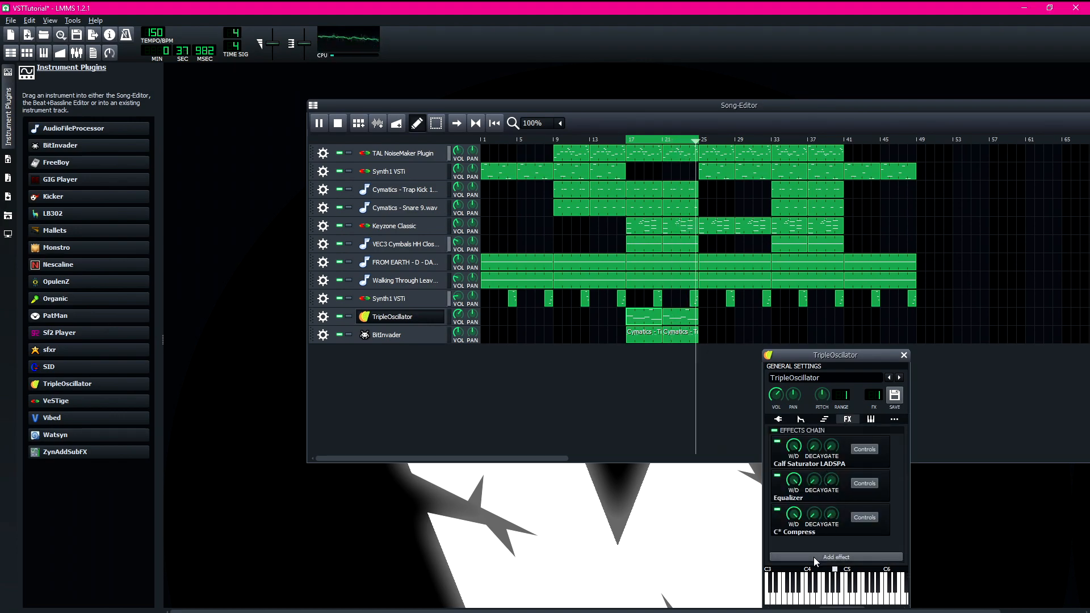
key("space")
left_click(902, 356)
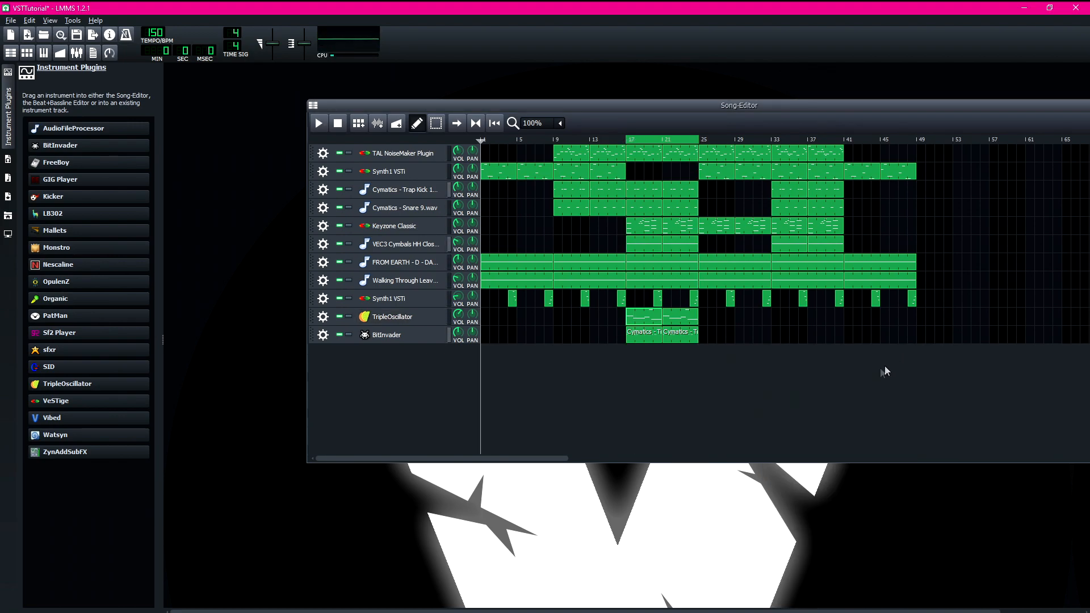
- Place the song position just before bar 17 and play the full mix from there
left_click(622, 139)
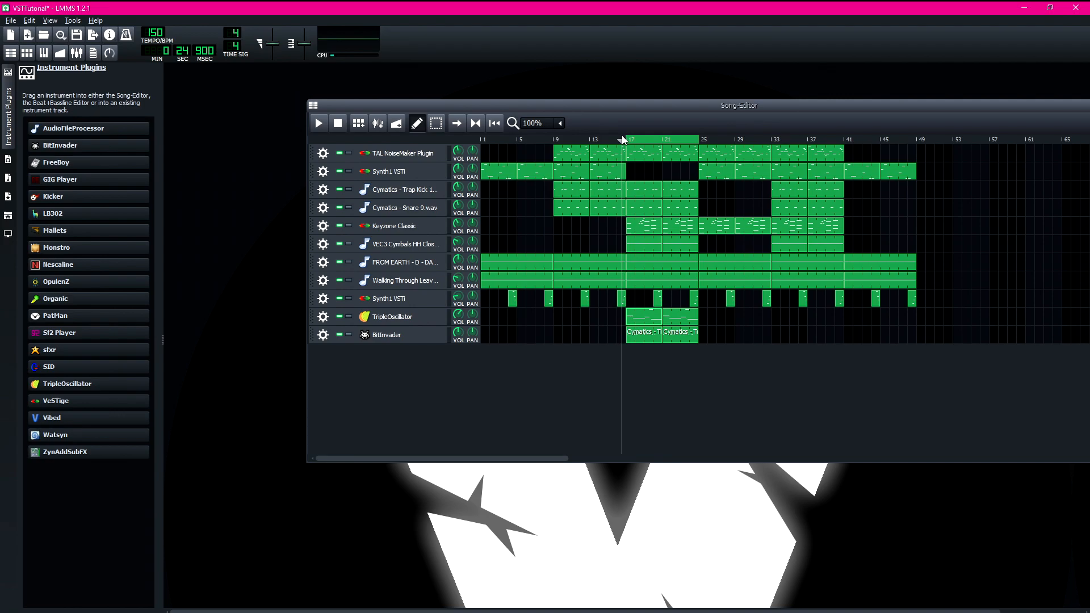
mouse_move(621, 137)
left_mouse_down()
mouse_move(609, 138)
mouse_move(622, 136)
left_mouse_up()
key("space")
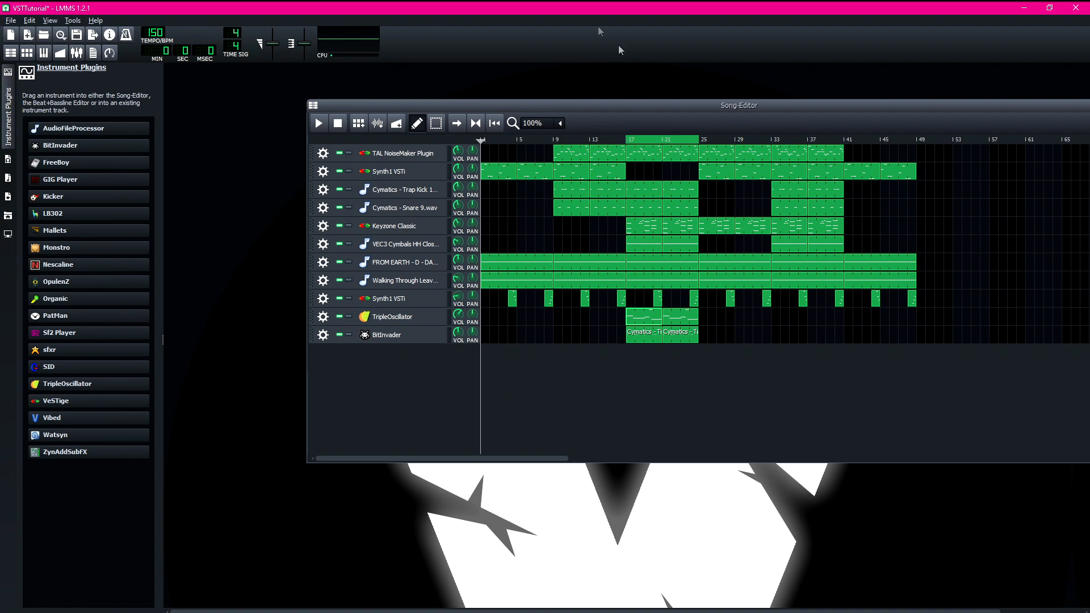
- Check the lower Synth1 VSTi's pitch-bend range, and add an automation track directly beneath its track
left_click(392, 300)
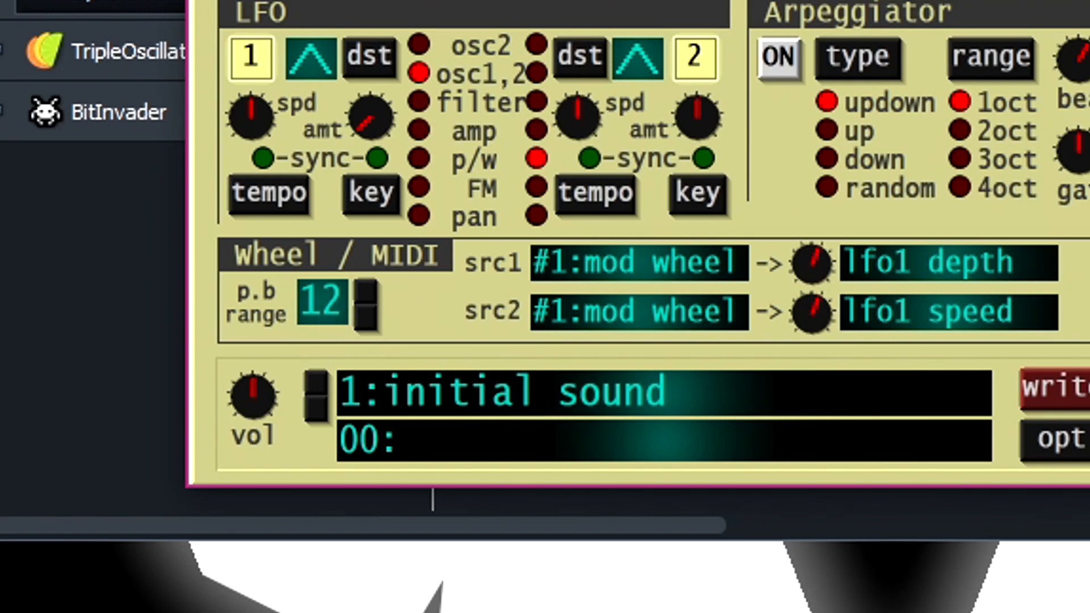
left_click(793, 189)
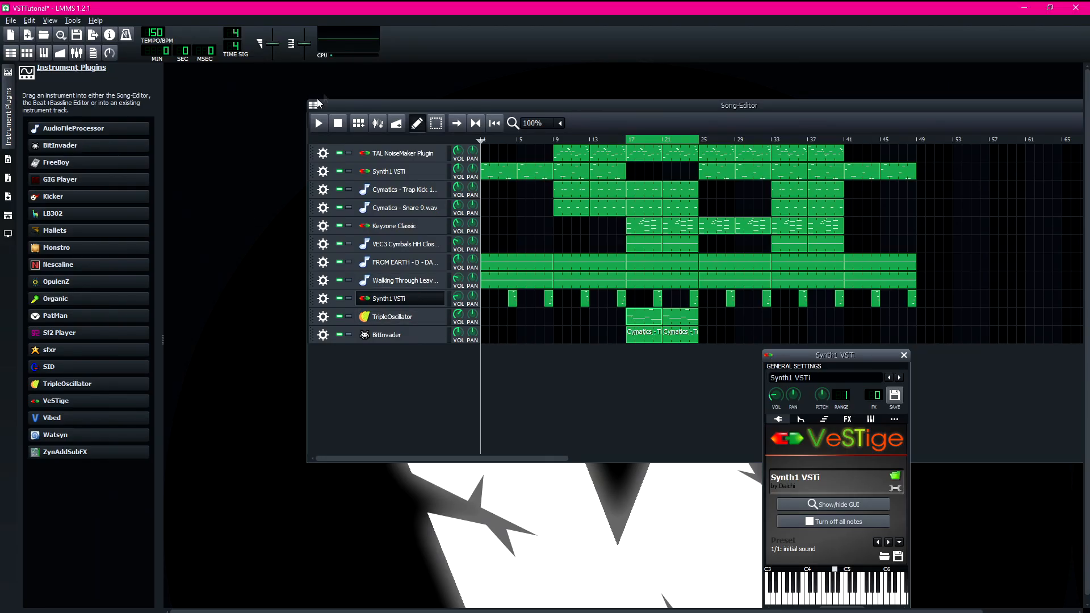
left_click(397, 125)
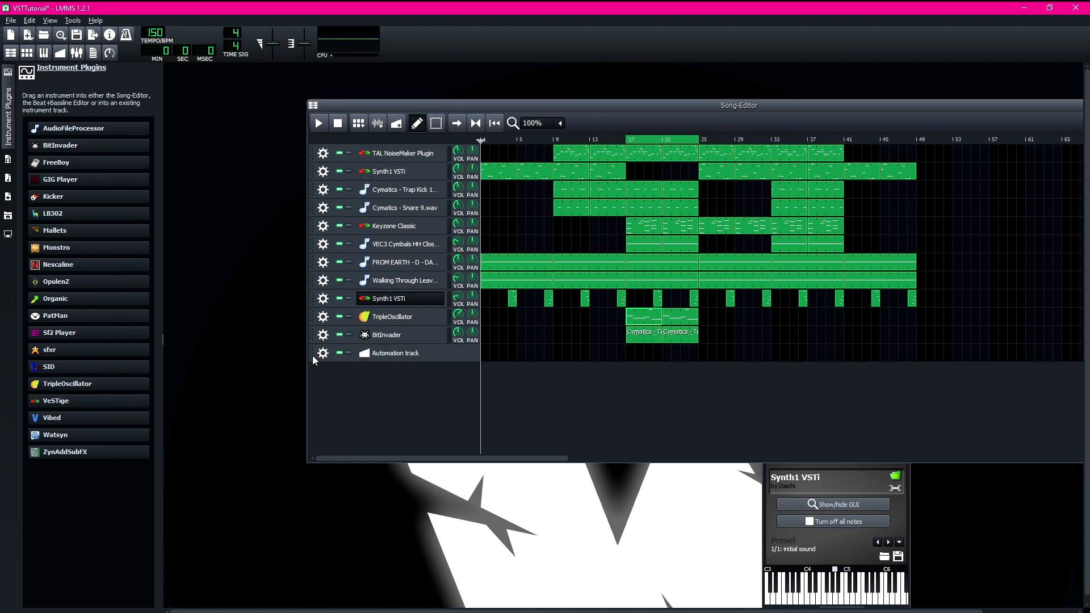
left_click_drag(312, 357, 317, 314)
left_click(784, 477)
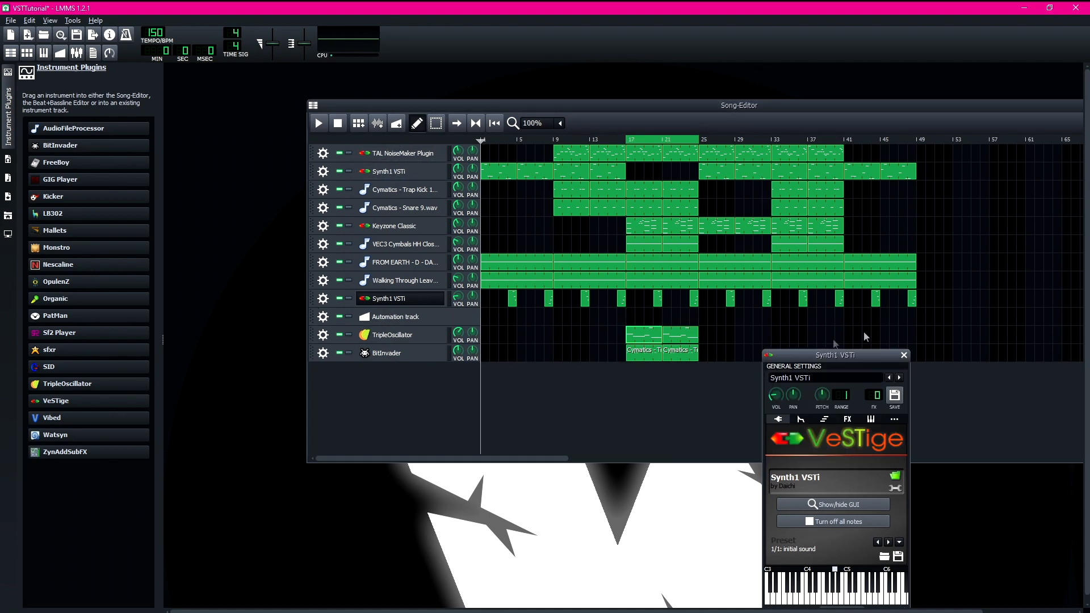
- Set Synth1 VSTi's pitch range to 12 and link its pitch control to a new automation clip just before bar 21
left_click(658, 315)
left_click(768, 494)
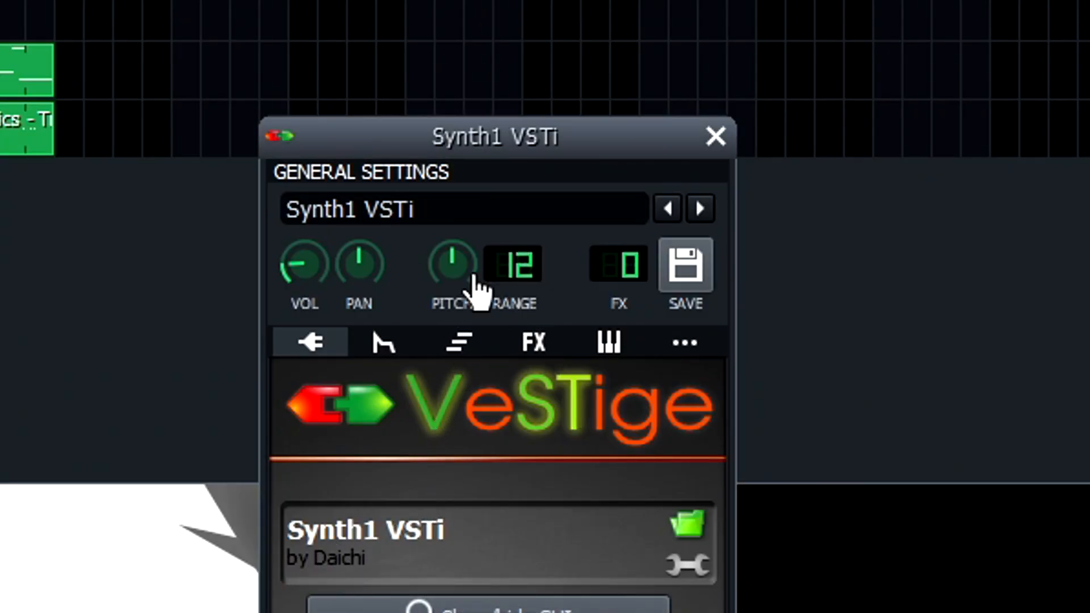
left_click_drag(469, 289, 660, 312)
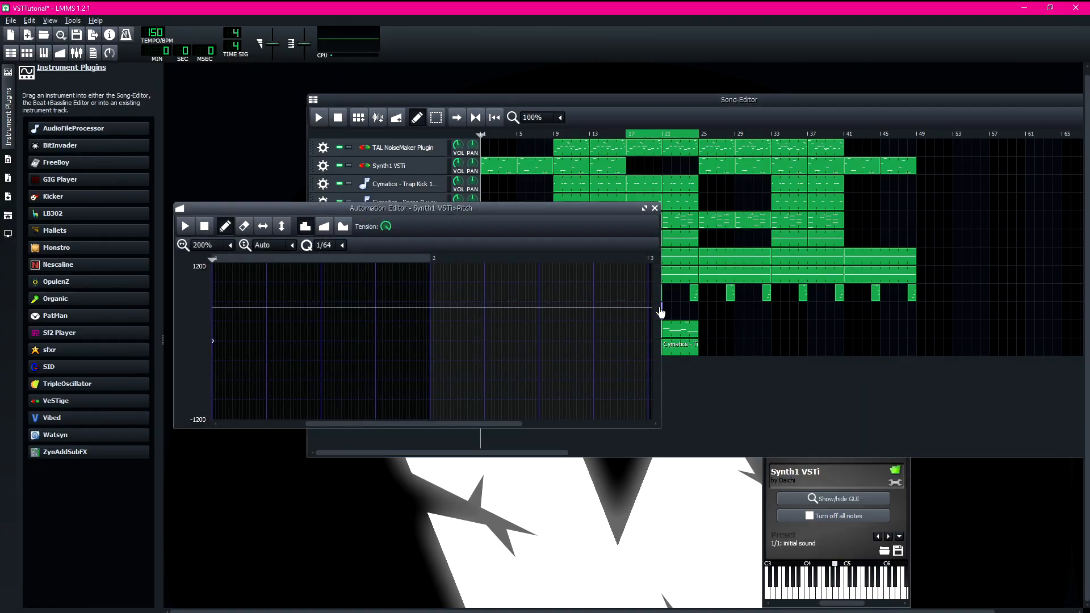
- Plot four alternating low and high points in bar 1 of the Synth1 pitch automation, starting at -1200, with linear progression
left_click_drag(282, 348, 290, 437)
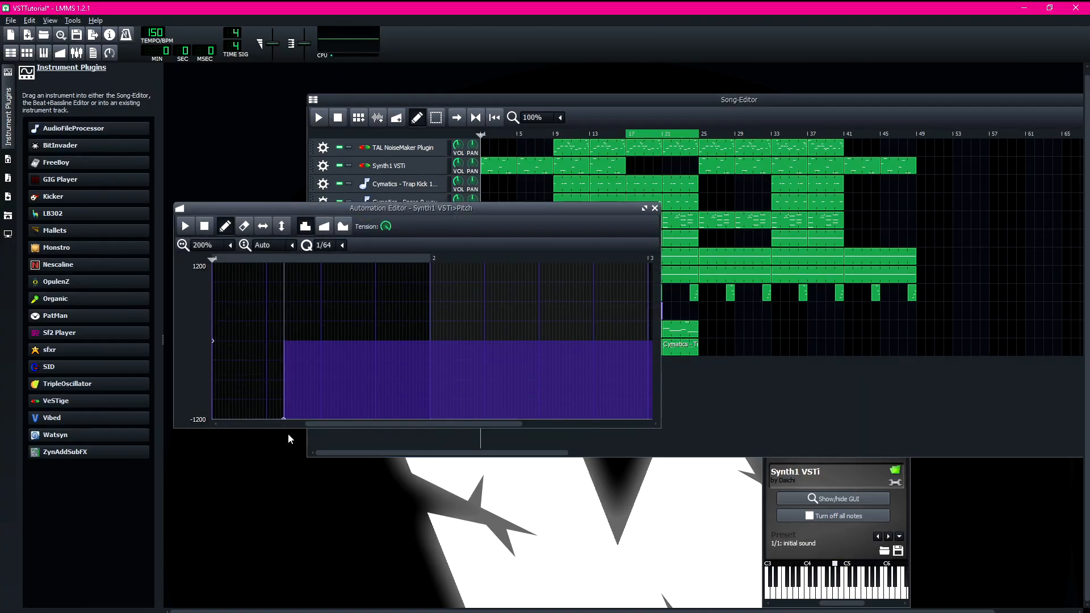
left_click(331, 284)
left_click(365, 384)
left_click(416, 281)
left_click(324, 227)
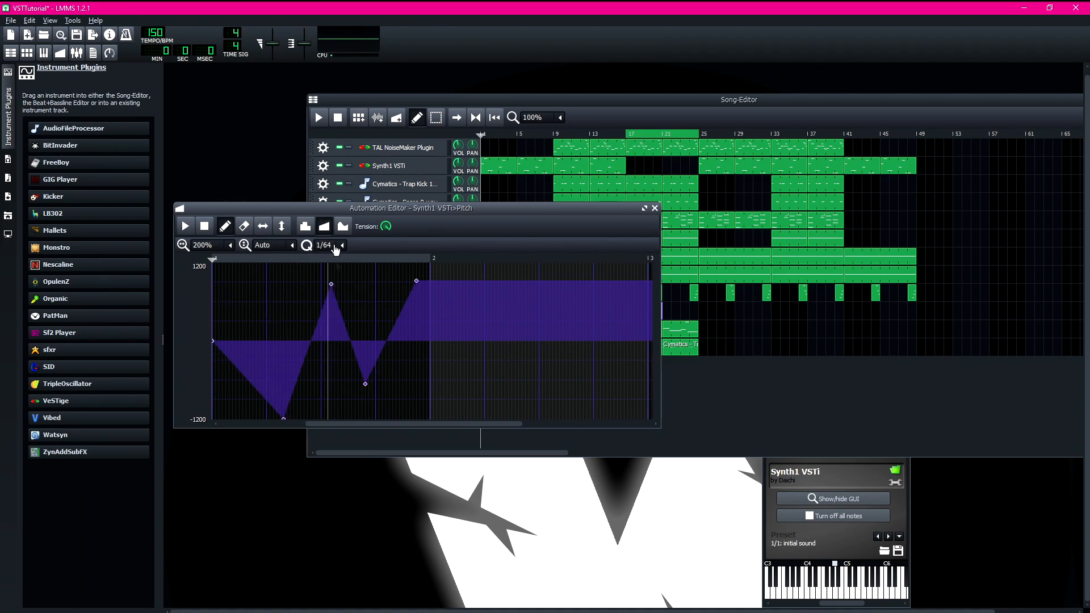
- Add ten more points across bar 1 of the pitch automation to form a rapid zigzag ending at about -254
left_click(276, 314)
left_click(291, 268)
left_click(311, 384)
left_click(324, 388)
left_click(375, 305)
left_click(335, 374)
left_click(307, 303)
left_click(351, 304)
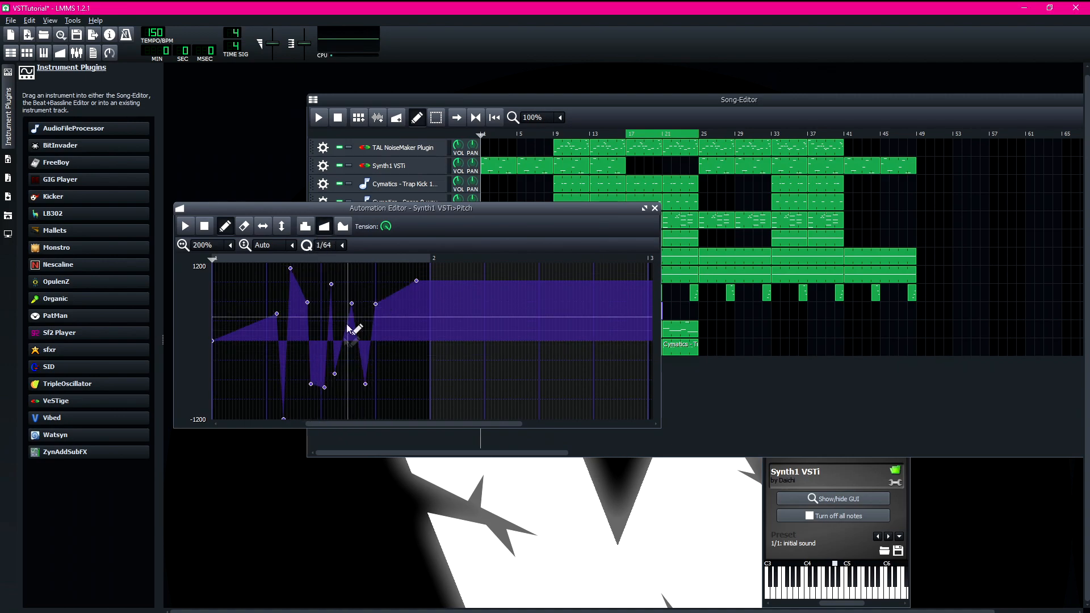
left_click(389, 371)
left_click(426, 357)
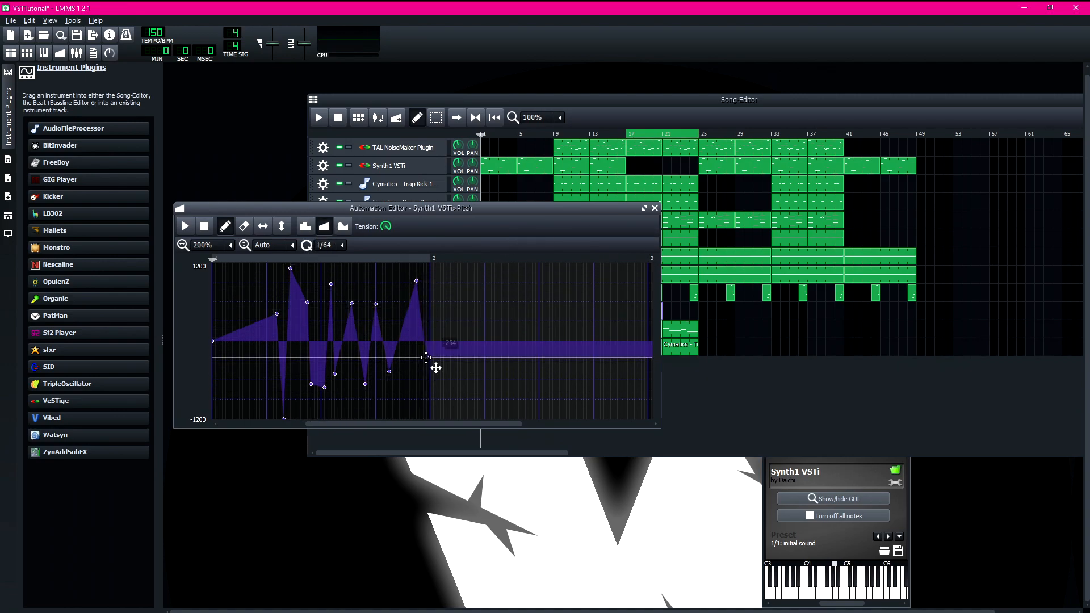
- Close the pitch automation editor, solo the lower Synth1 VSTi track, and play the automated pitch from about bar 19
left_click(655, 208)
left_click(644, 134)
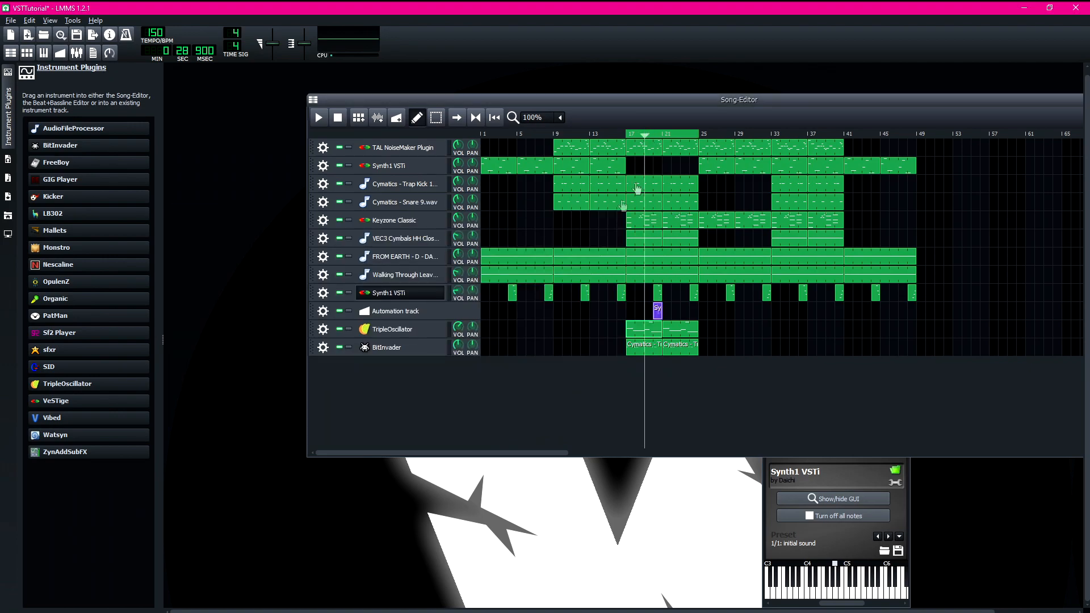
left_click(348, 293)
key("space")
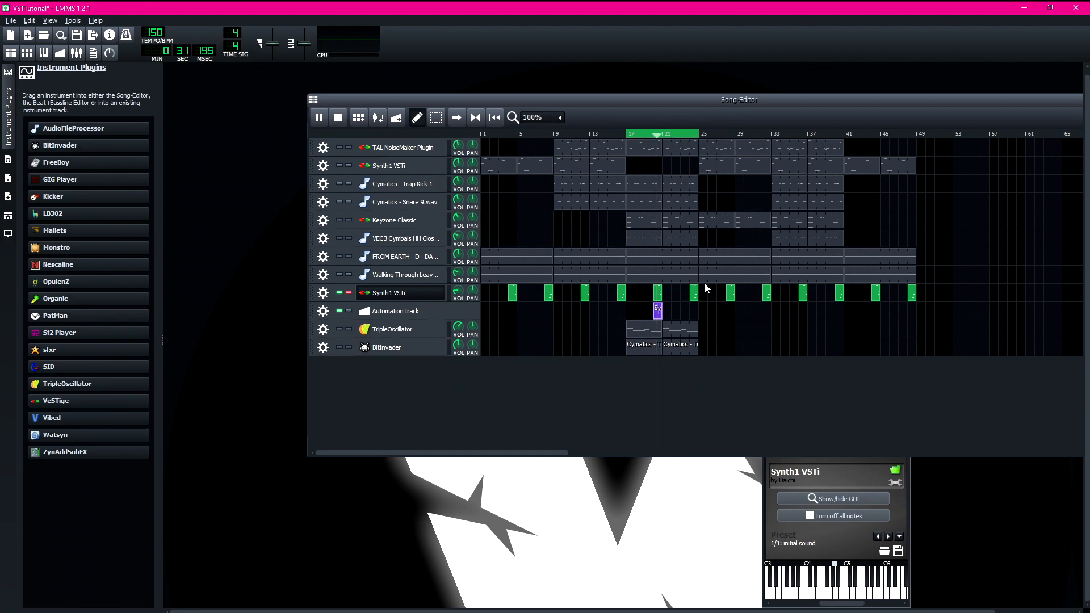
key("space")
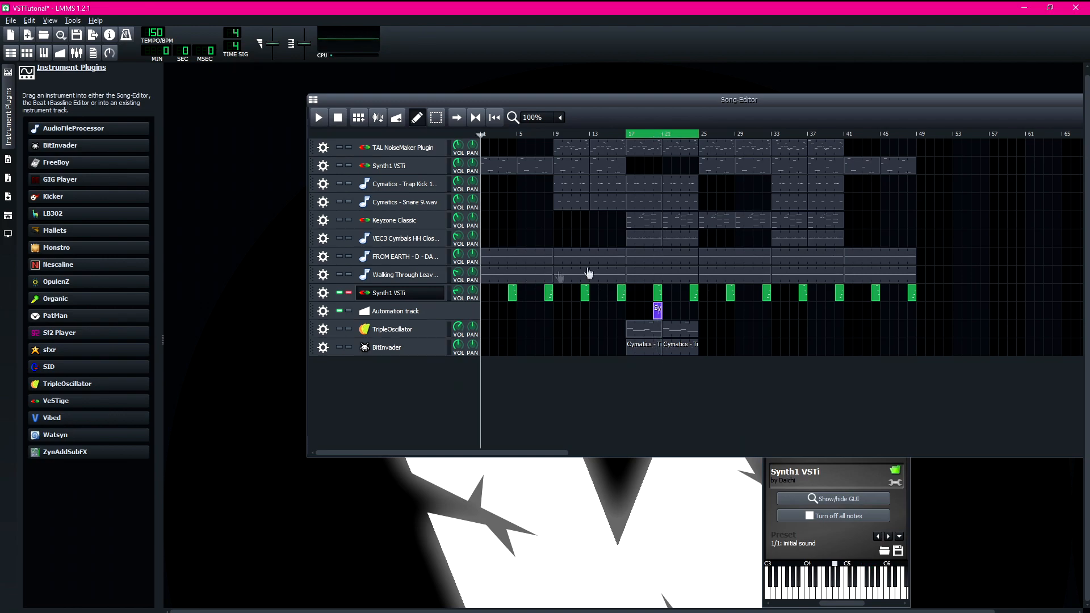
- Compare the soloed Synth1 VSTi's playback around bar 20 with its automation track muted and unmuted
left_click(878, 484)
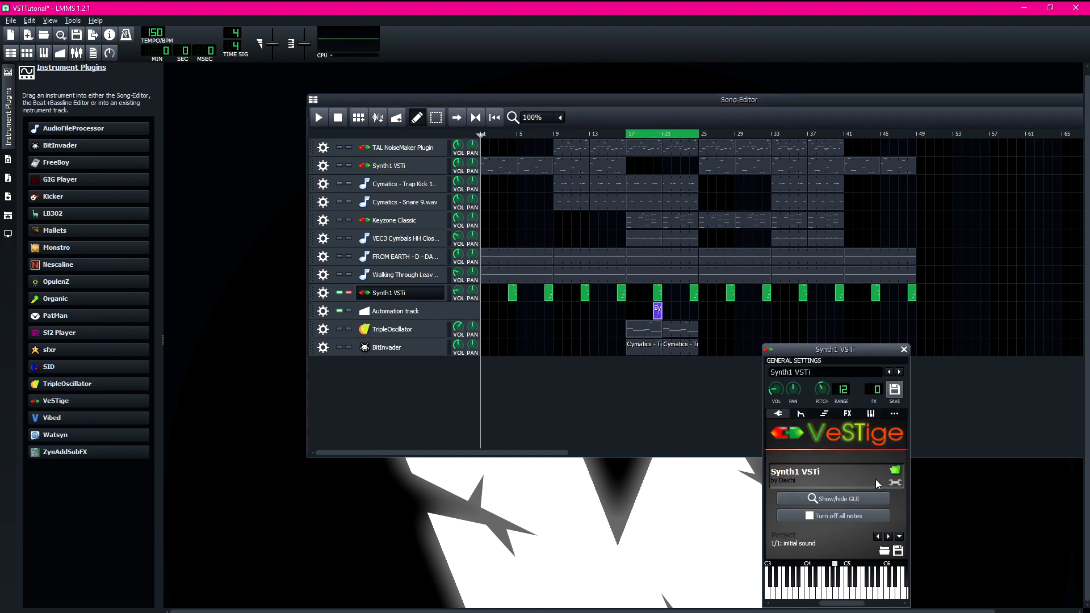
left_click(340, 312)
key("space")
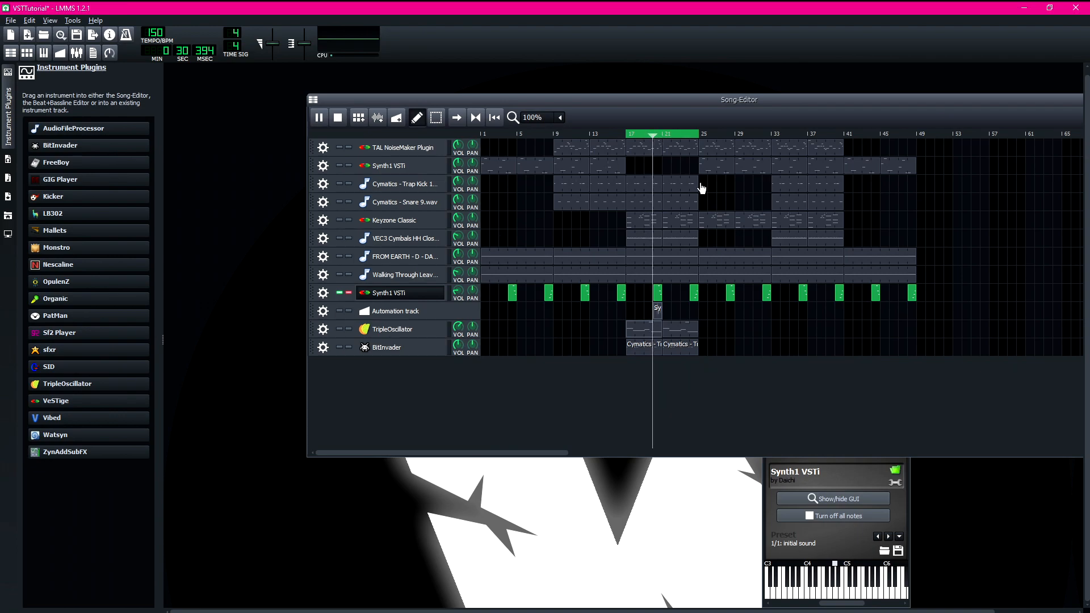
key("space")
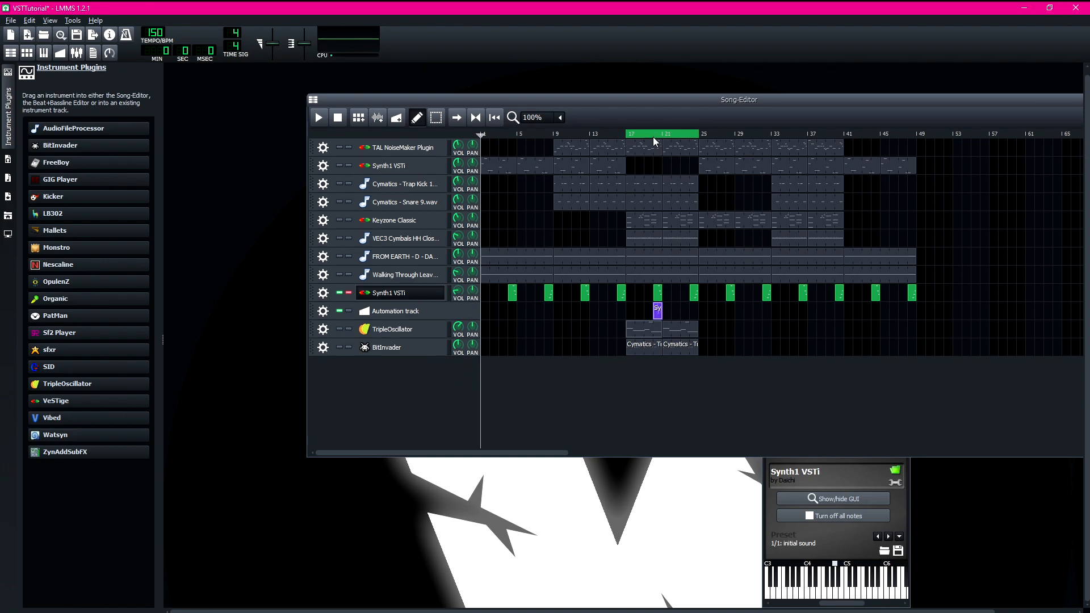
left_click(654, 138)
key("space")
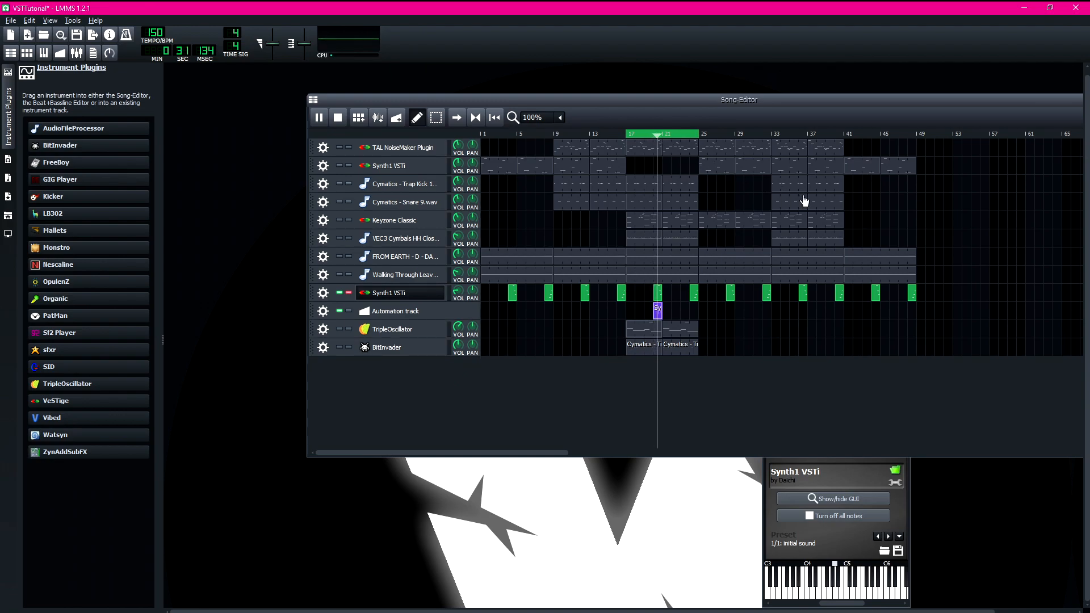
key("space")
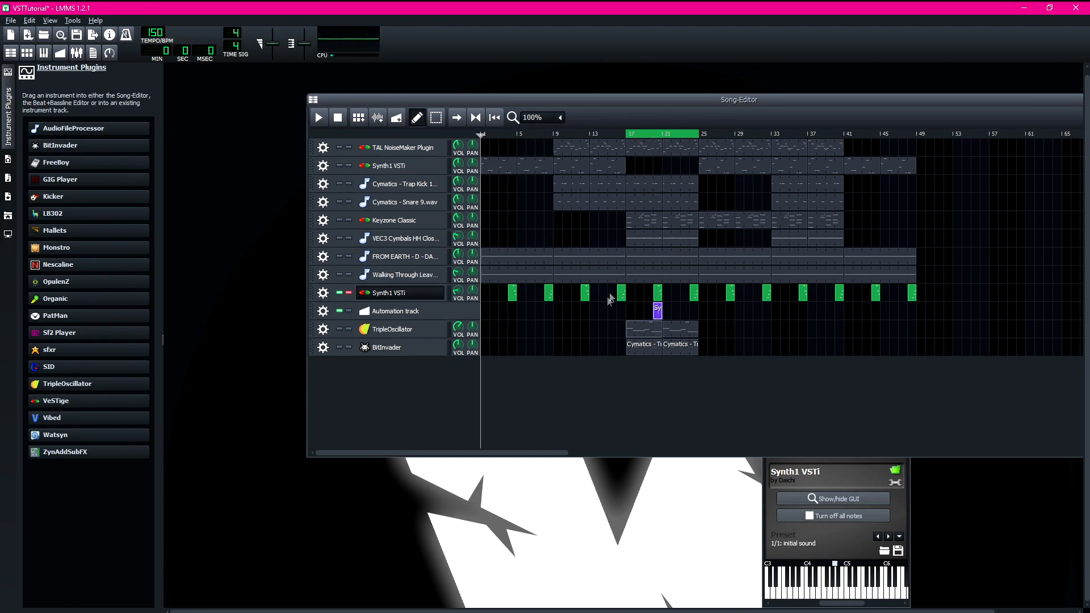
- Delete the Synth1 VSTi pitch automation clip and remove its automation track from the song
double_click(658, 311)
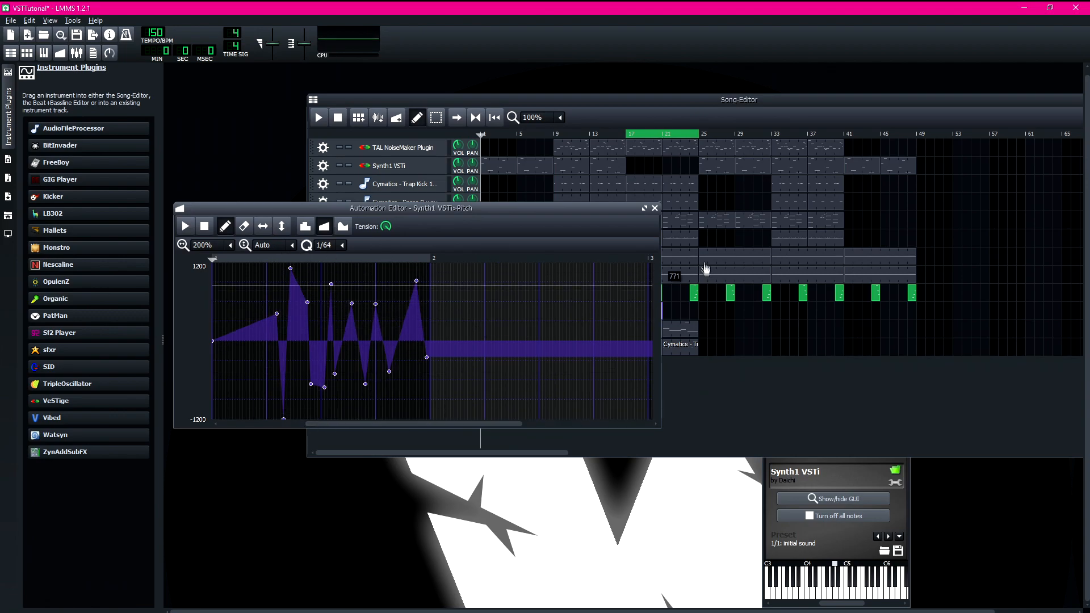
left_click(655, 208)
middle_click(658, 309)
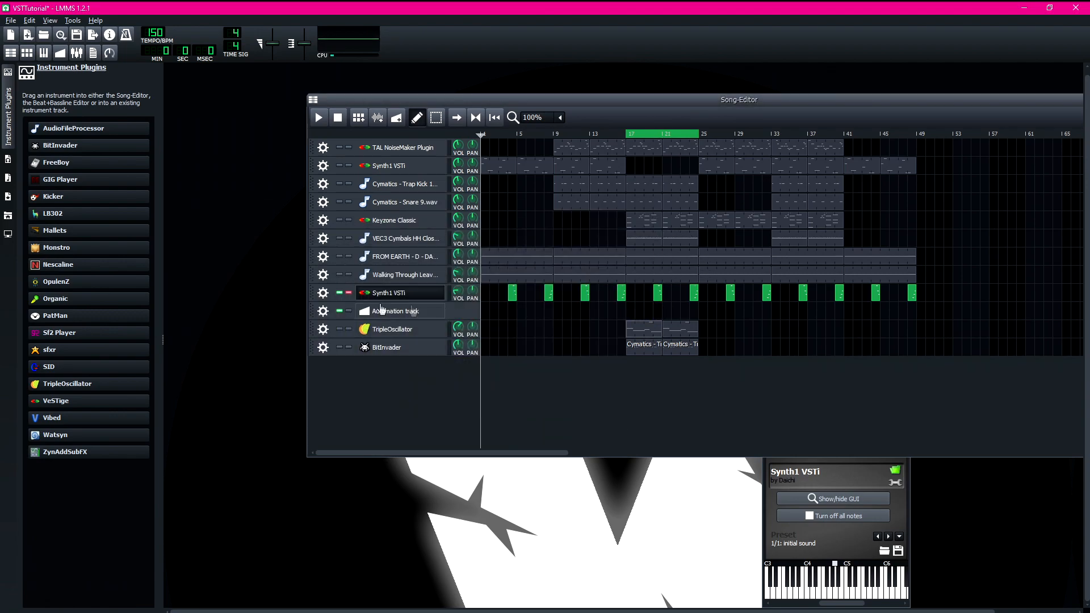
left_click(327, 319)
left_click(352, 340)
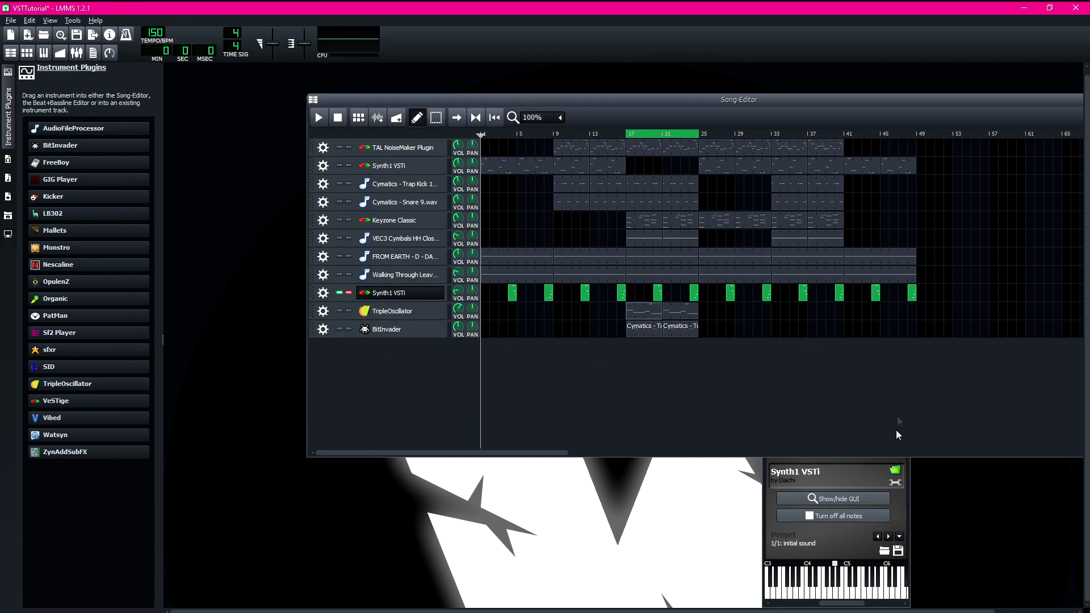
- Adjust the lower Synth1 VSTi's main pitch and close its instrument window
left_click(867, 480)
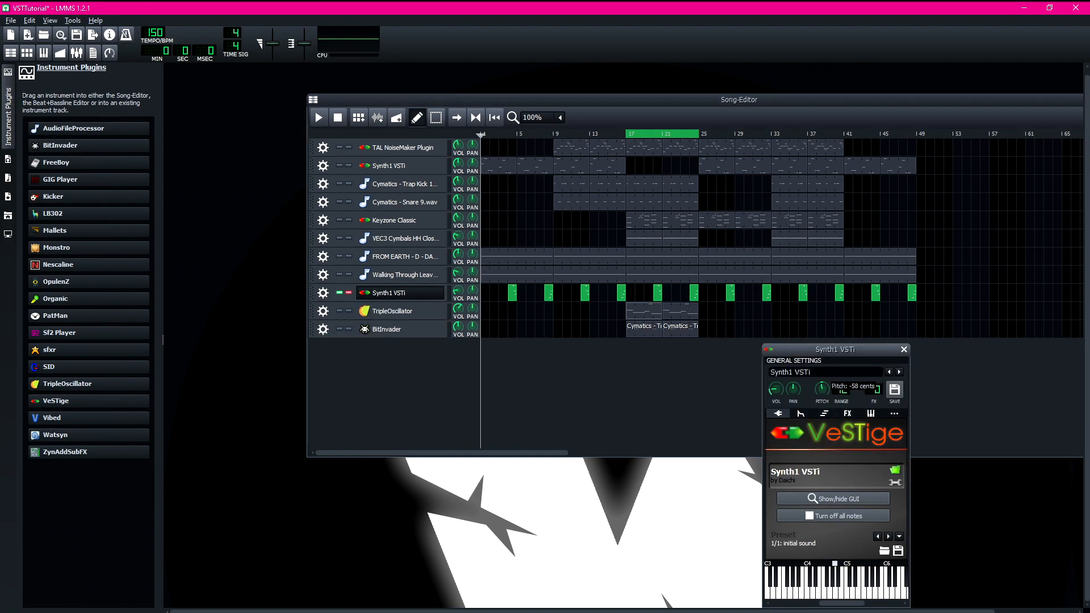
left_click_drag(821, 389, 822, 389)
left_click(904, 349)
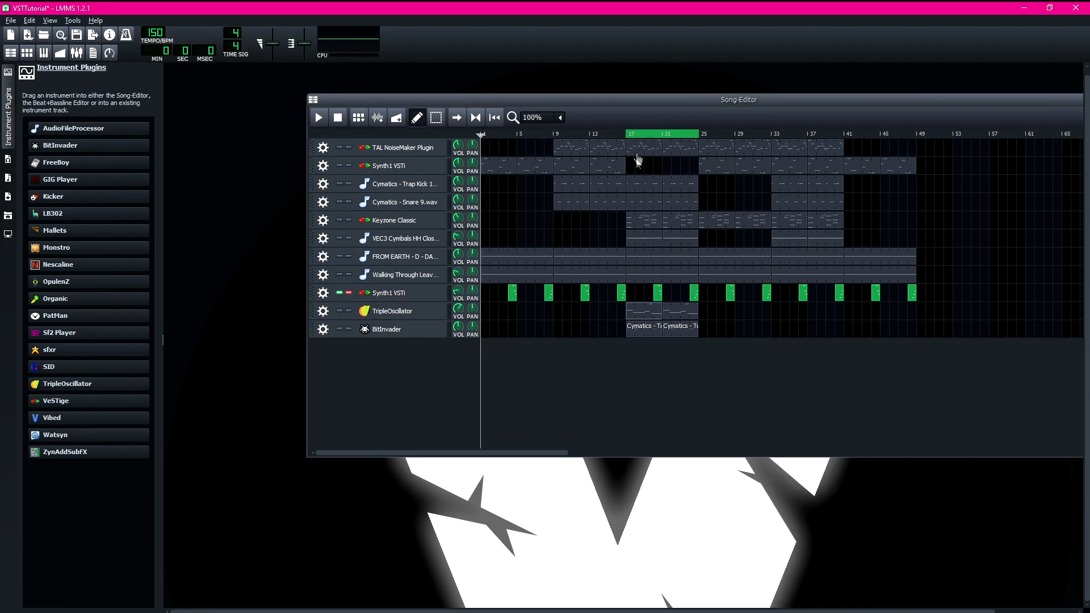
- Shrink the Song-Editor window from both sides and set the playback position to about the middle of bar 15
left_click(626, 135)
left_click_drag(718, 106, 608, 105)
left_click_drag(1074, 456, 697, 395)
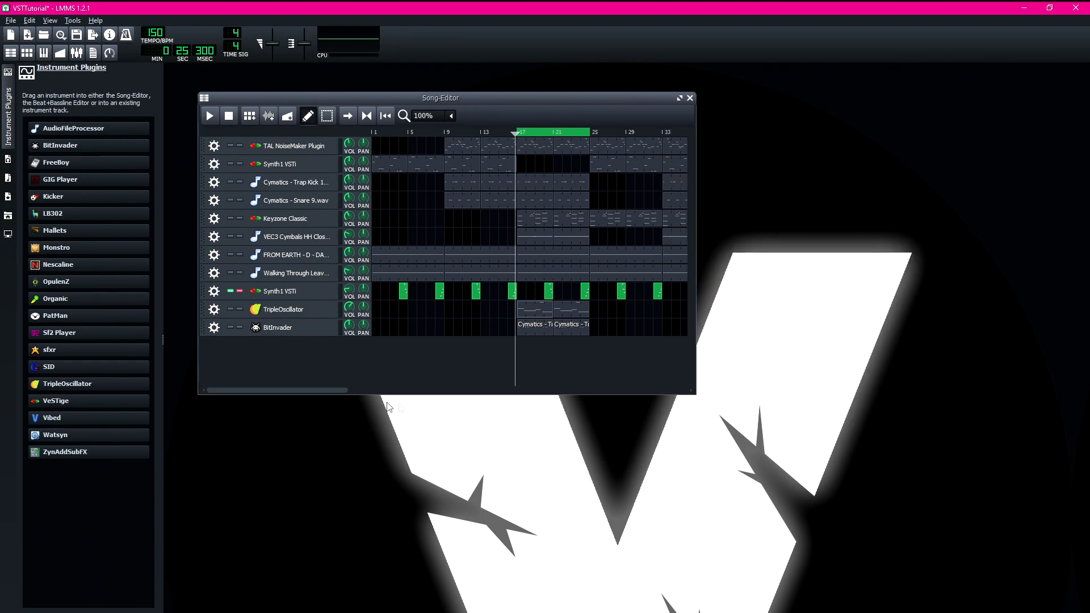
left_click_drag(197, 362, 269, 360)
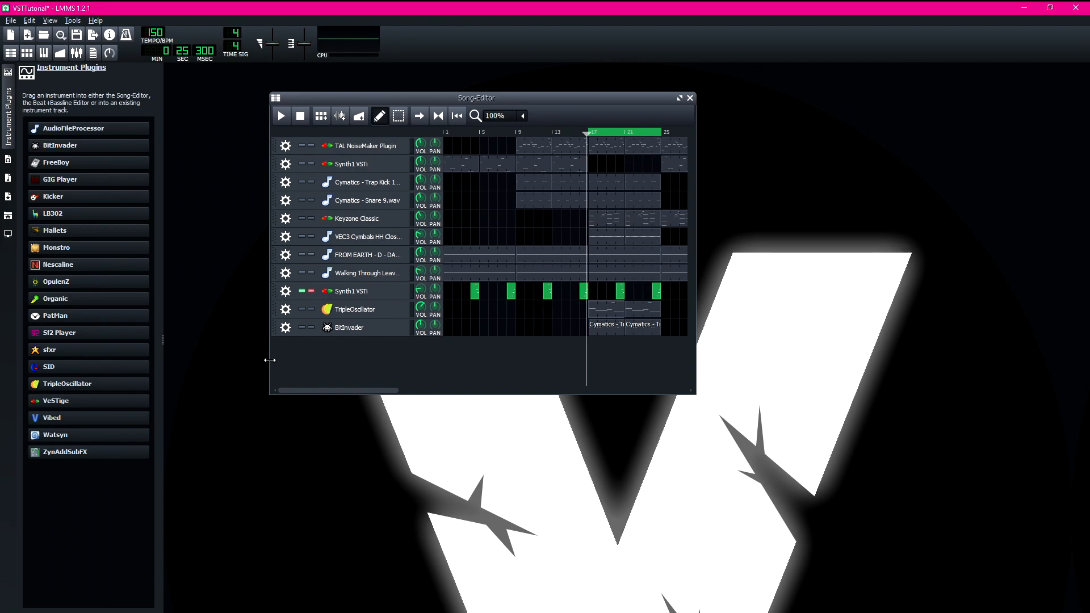
left_click(574, 133)
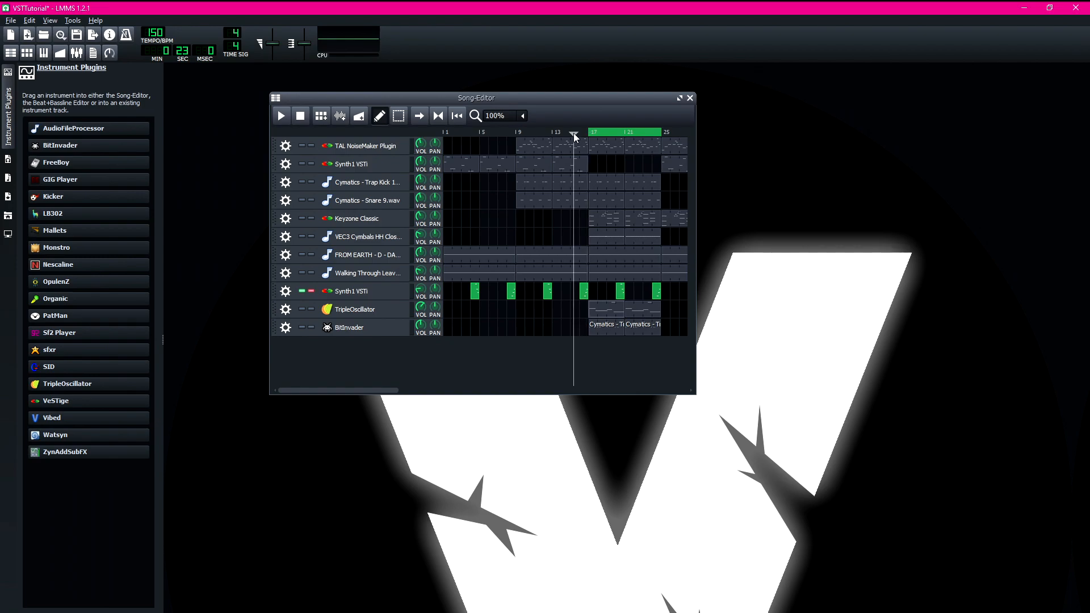
left_click_drag(575, 136, 576, 133)
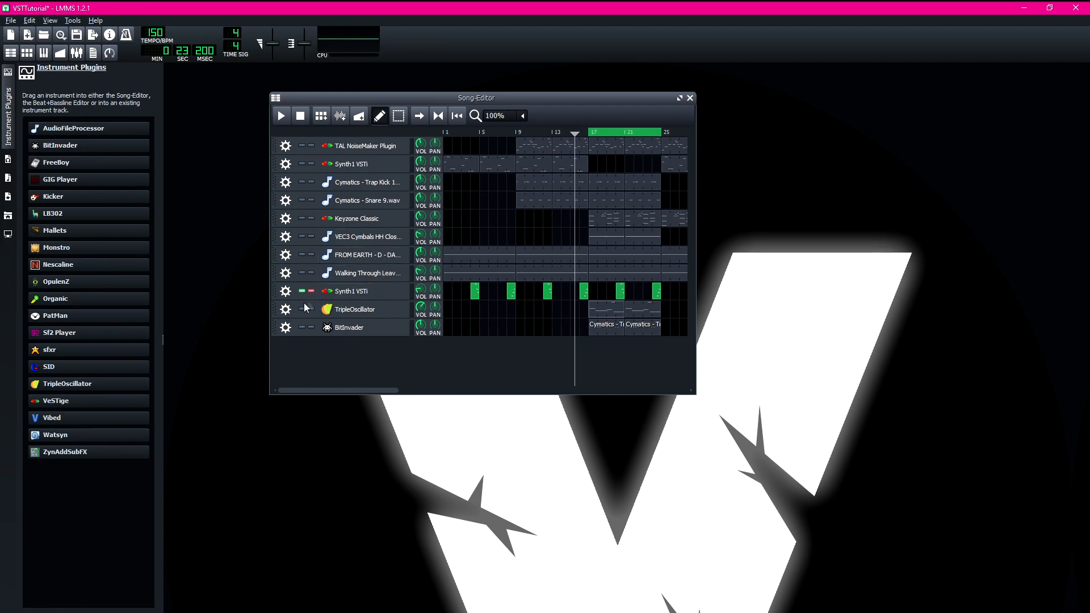
- Enlarge and reposition the Song-Editor window, and collapse the Instrument Plugins sidebar to free up workspace
left_click_drag(536, 93, 463, 89)
left_click_drag(622, 390, 801, 468)
left_click(8, 133)
left_click_drag(148, 92, 244, 182)
left_click_drag(769, 182, 935, 111)
left_click_drag(839, 116, 802, 163)
left_click_drag(680, 155, 704, 126)
left_click_drag(878, 129, 846, 138)
mouse_move(772, 143)
left_mouse_down()
mouse_move(969, 107)
mouse_move(786, 121)
mouse_move(734, 171)
mouse_move(757, 136)
mouse_move(754, 144)
left_mouse_up()
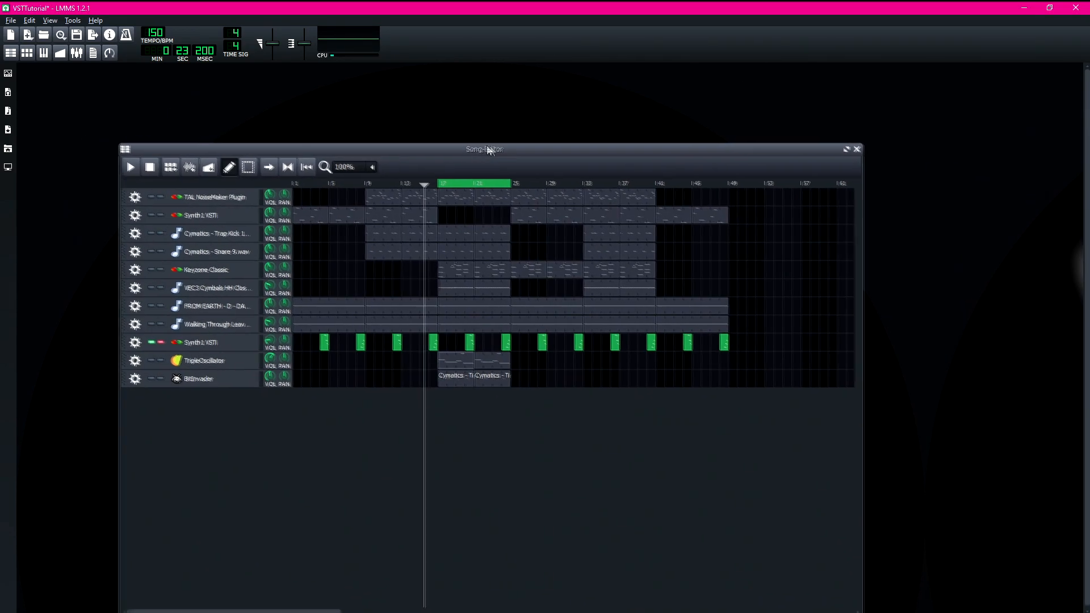
- Narrow the Song-Editor window so its timeline ends at about bar 49, and move it lower in the workspace
left_click_drag(489, 150, 476, 146)
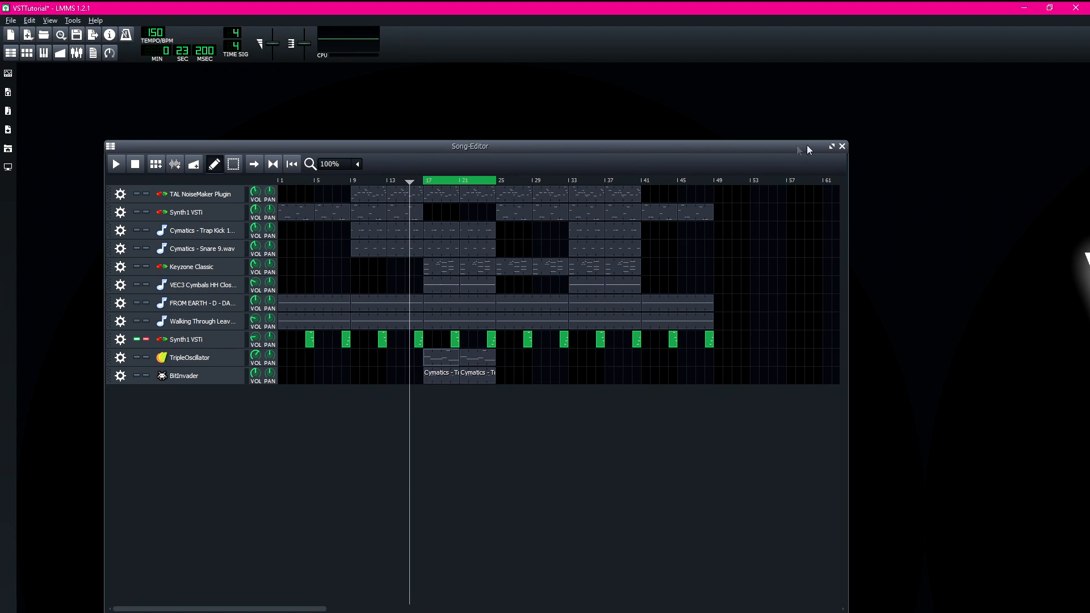
left_click_drag(847, 159, 789, 176)
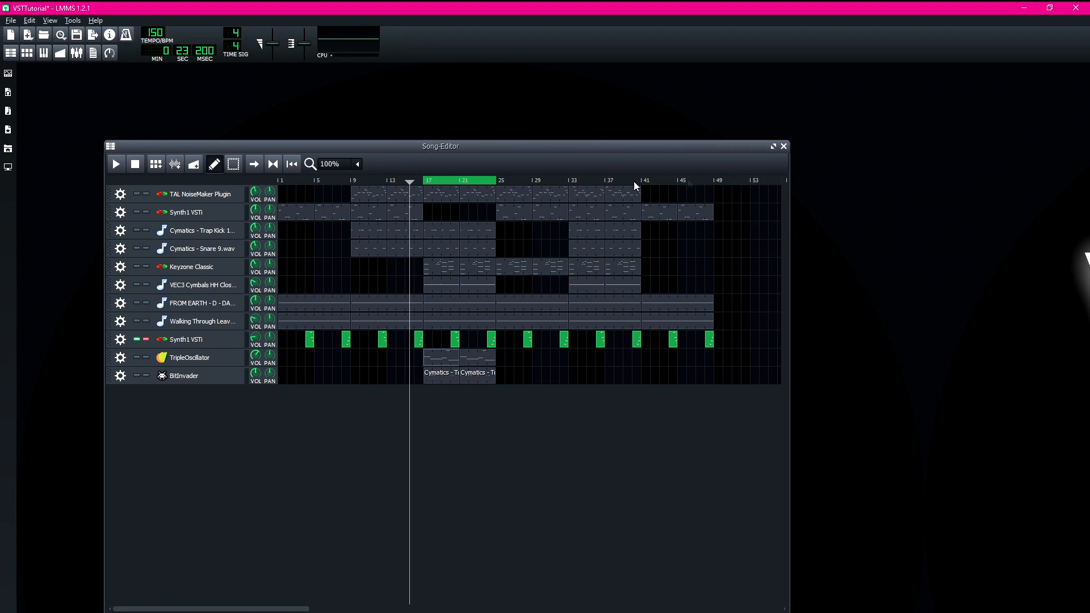
left_click_drag(106, 293, 200, 293)
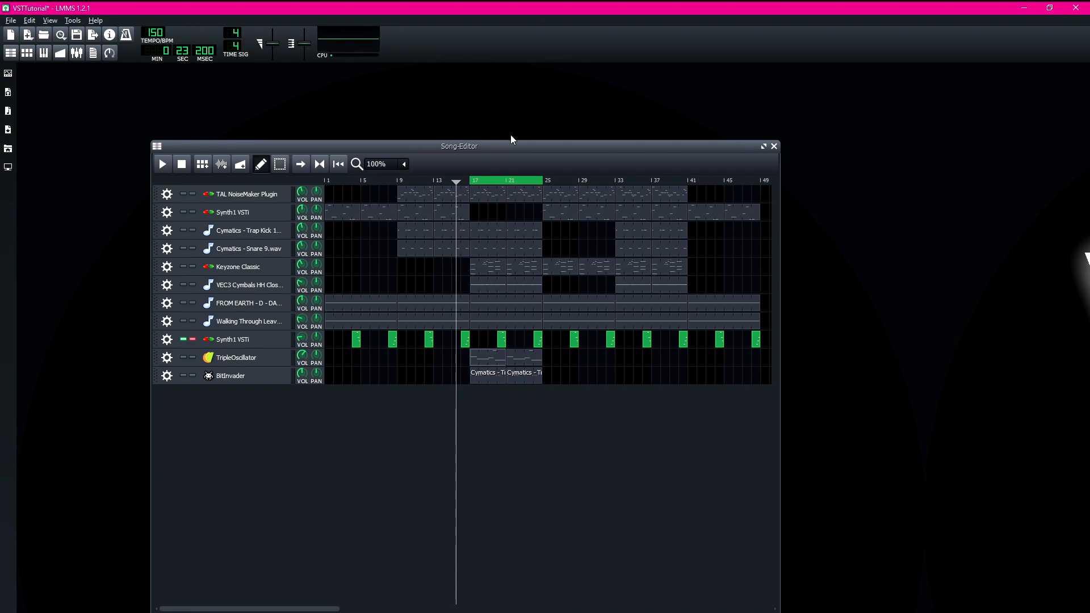
mouse_move(513, 148)
left_mouse_down()
mouse_move(535, 141)
mouse_move(513, 165)
mouse_move(509, 148)
left_mouse_up()
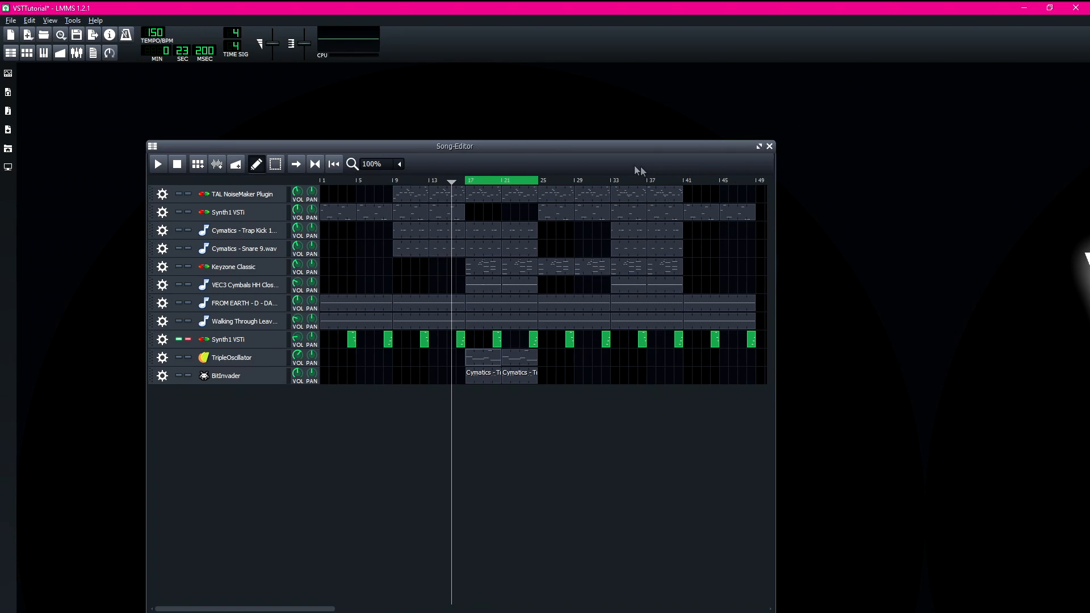
left_click_drag(628, 140, 644, 188)
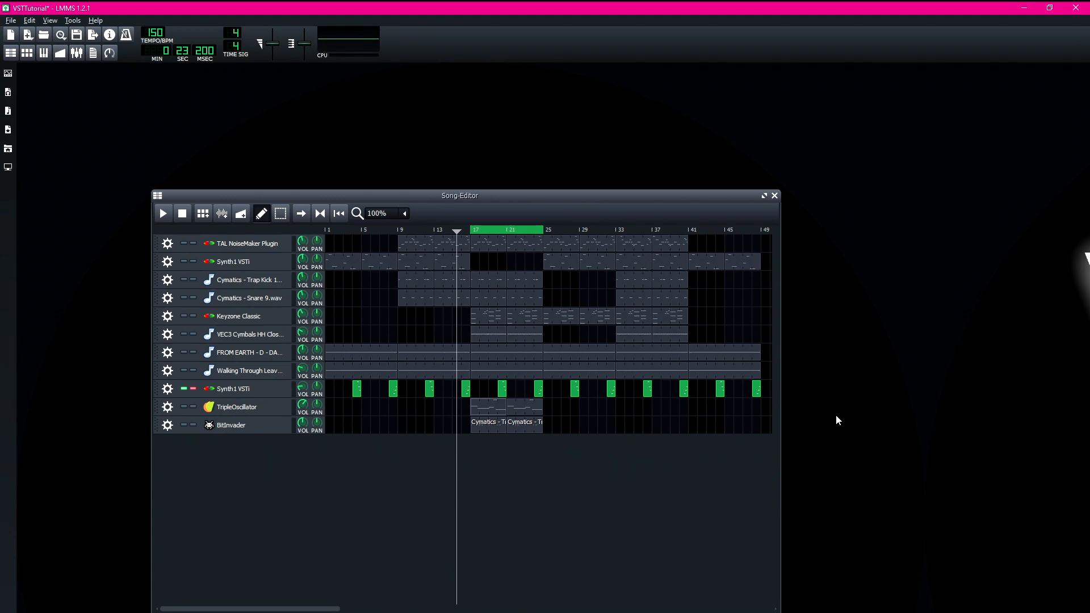